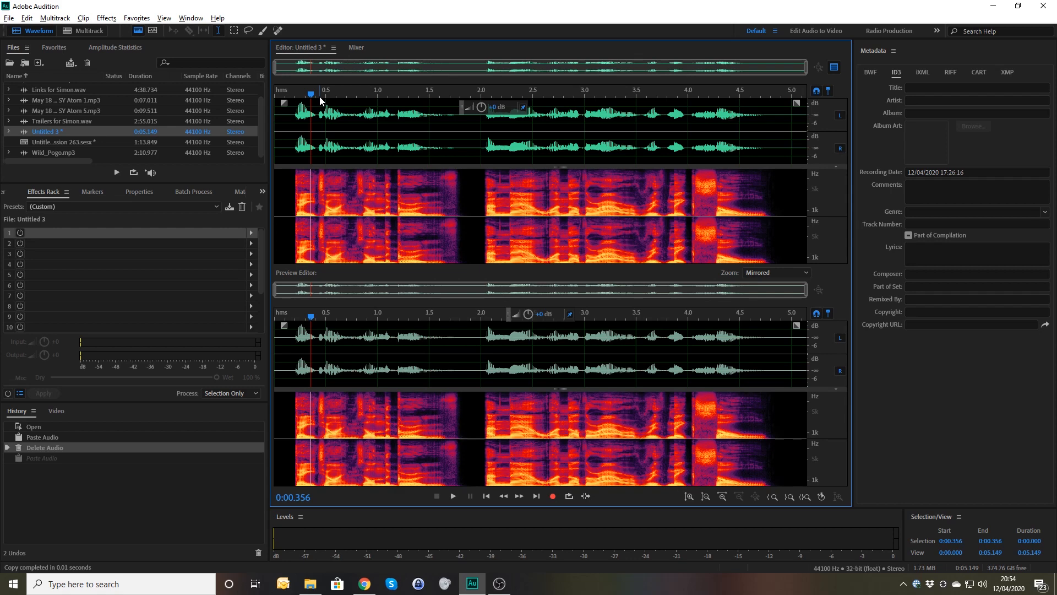
Play the voice clip, and append a copy of the audio from 0:00.053 to 0:05.149 at the end of the file
click(289, 143)
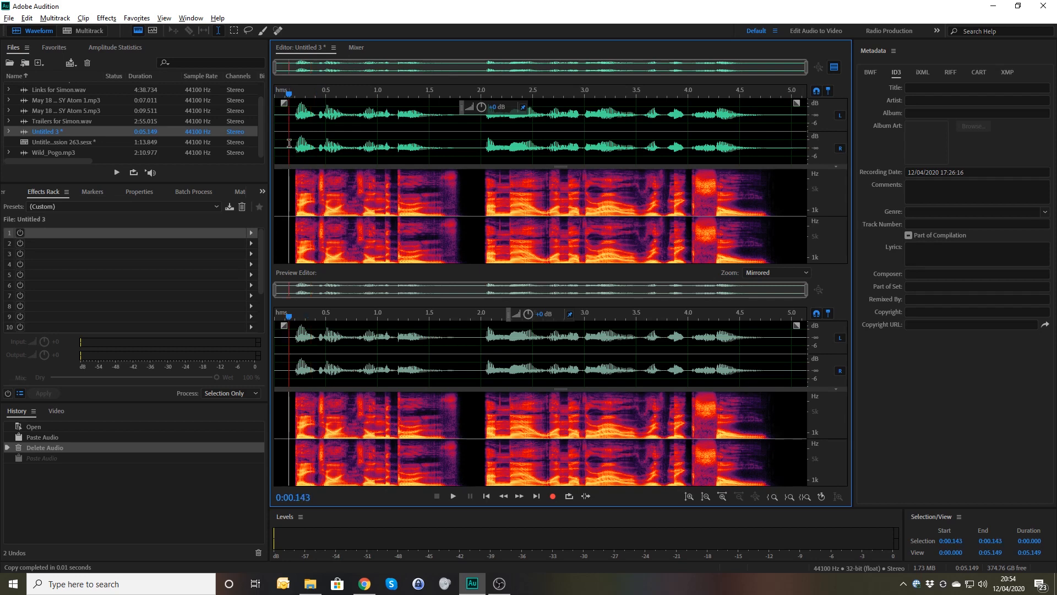
key(space)
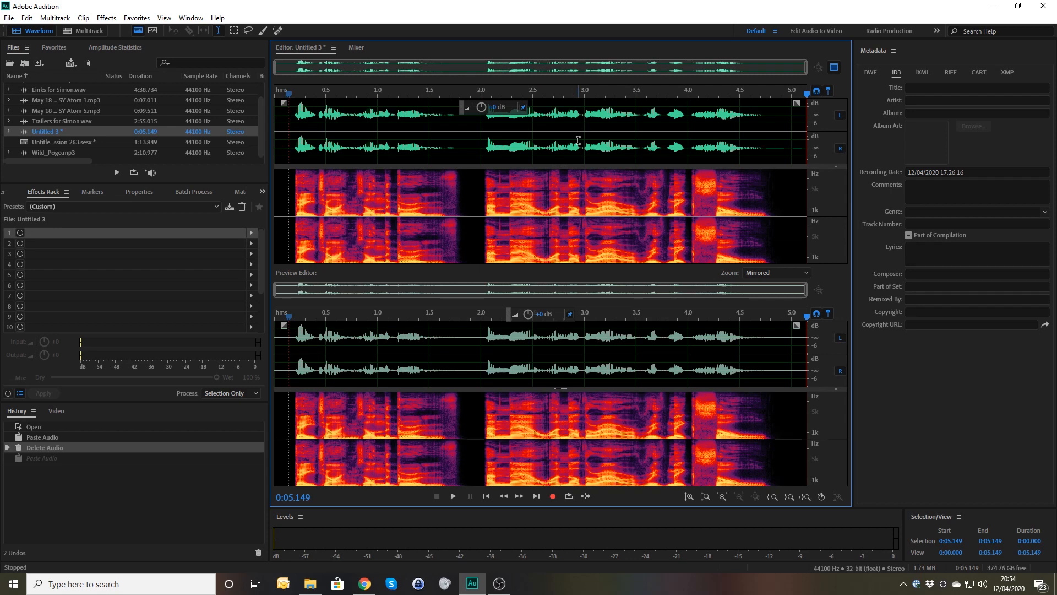
drag(279, 145, 809, 181)
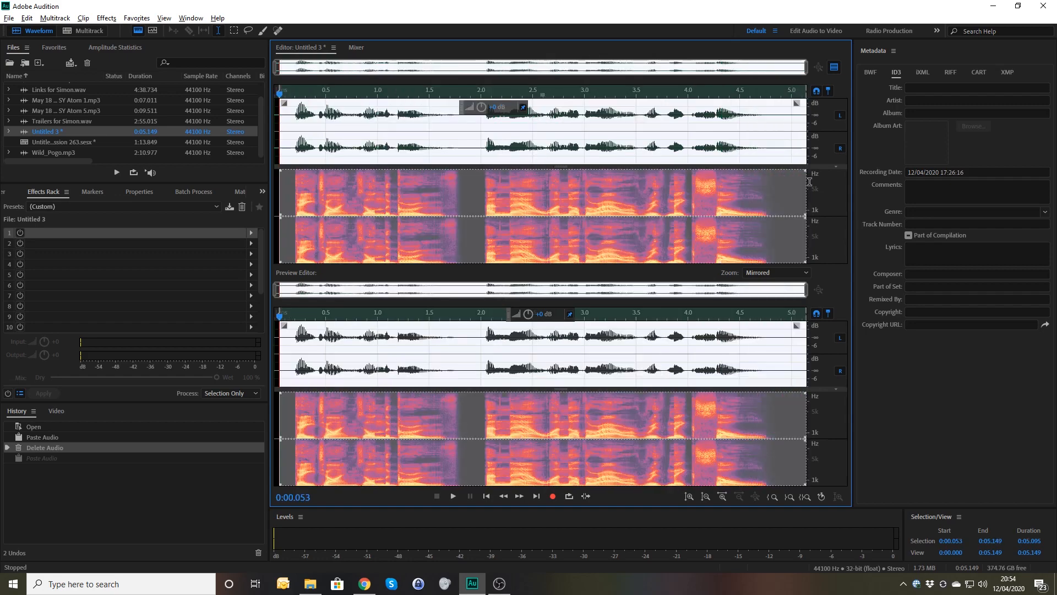
key(ctrl+c)
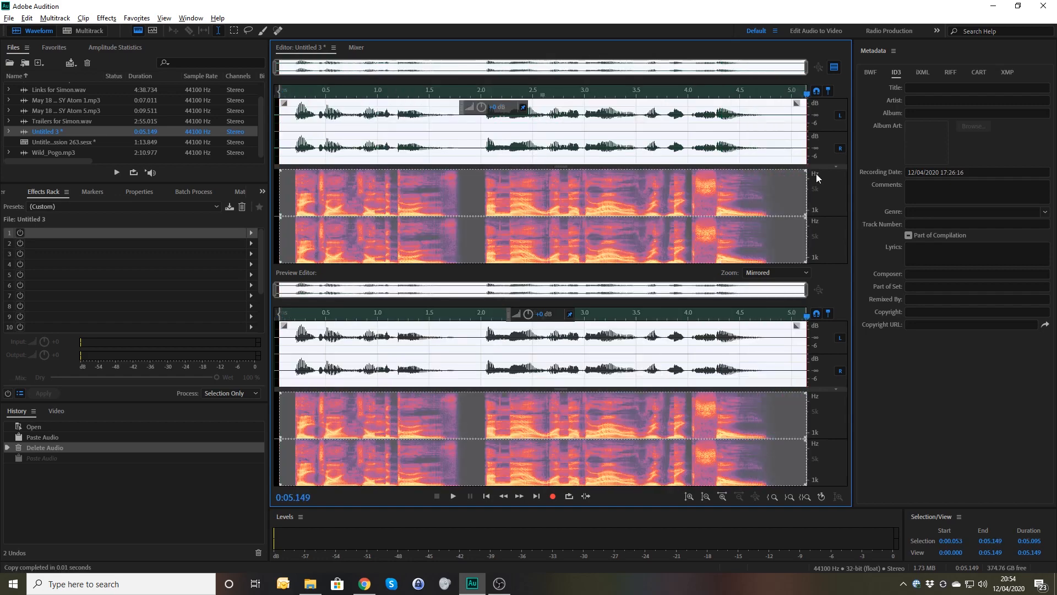
click(779, 126)
click(805, 131)
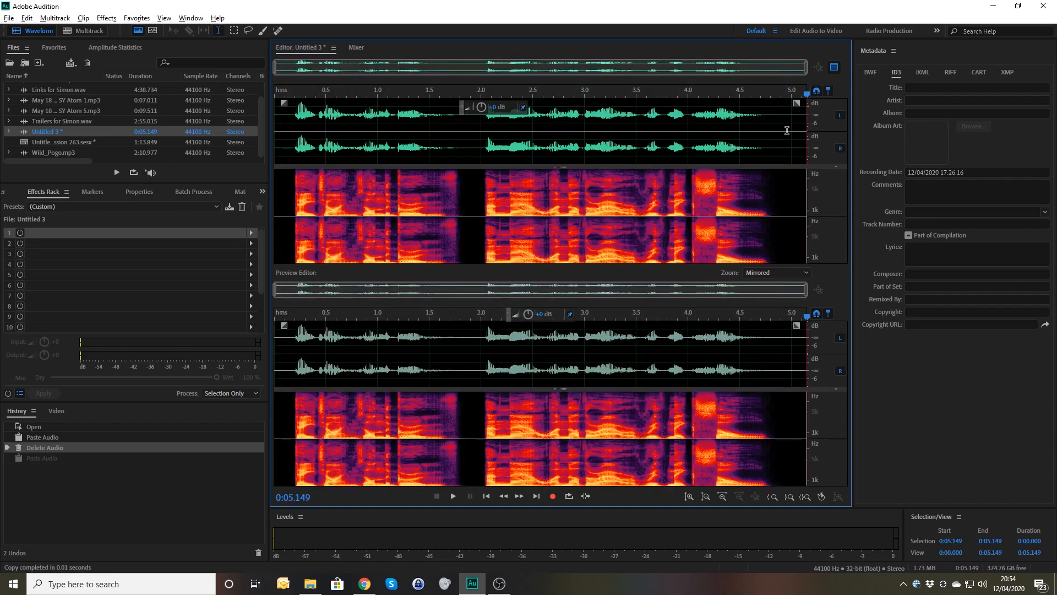
key(ctrl+v)
click(378, 147)
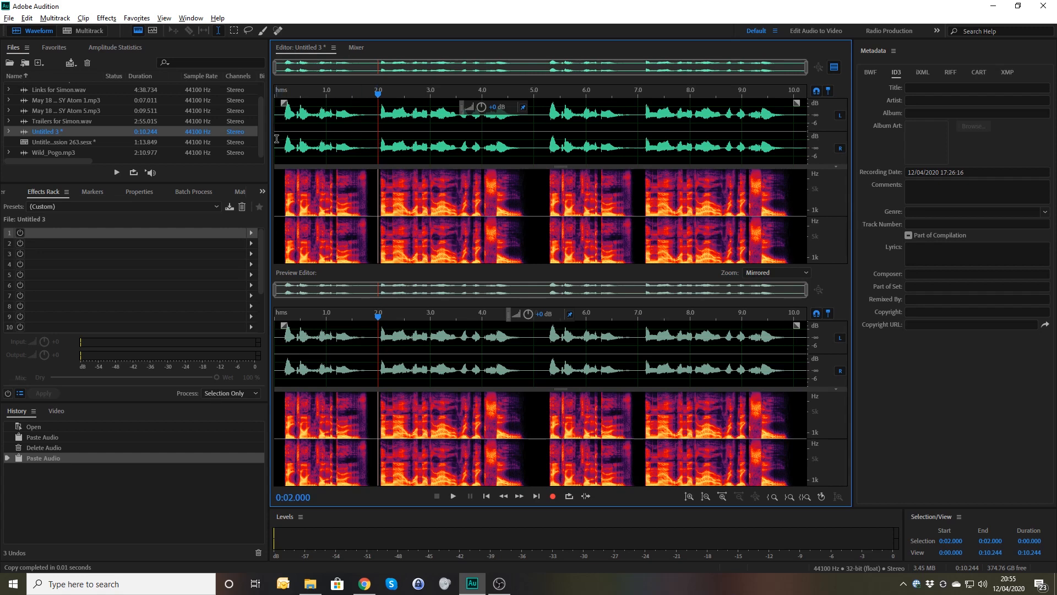
Add a Single-band Compressor to rack slot 1 for the first copy, 0:00.000 to 0:05.117, and load the Default preset
drag(277, 138, 540, 175)
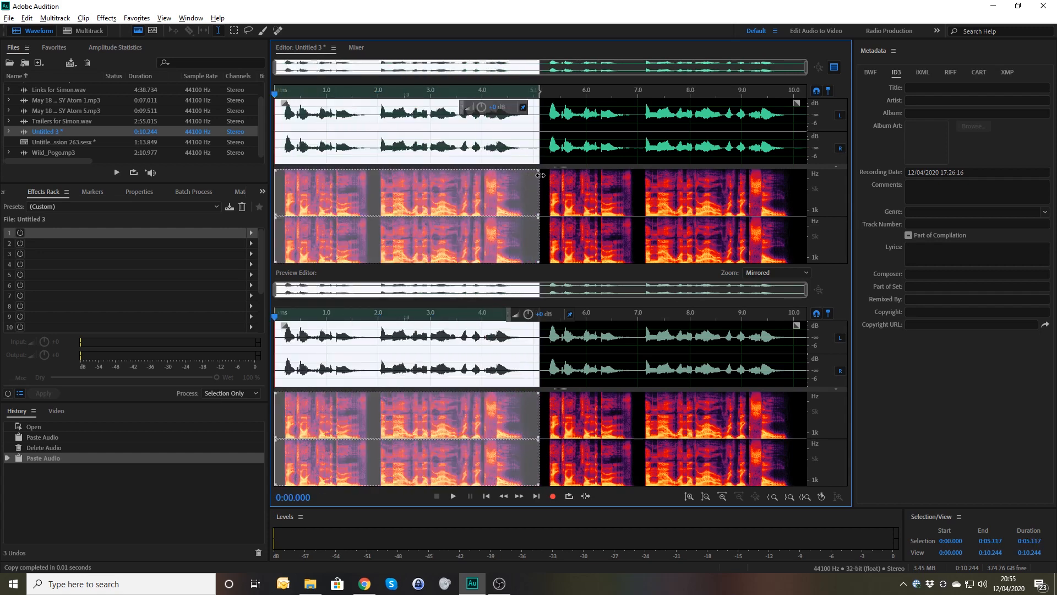
click(251, 232)
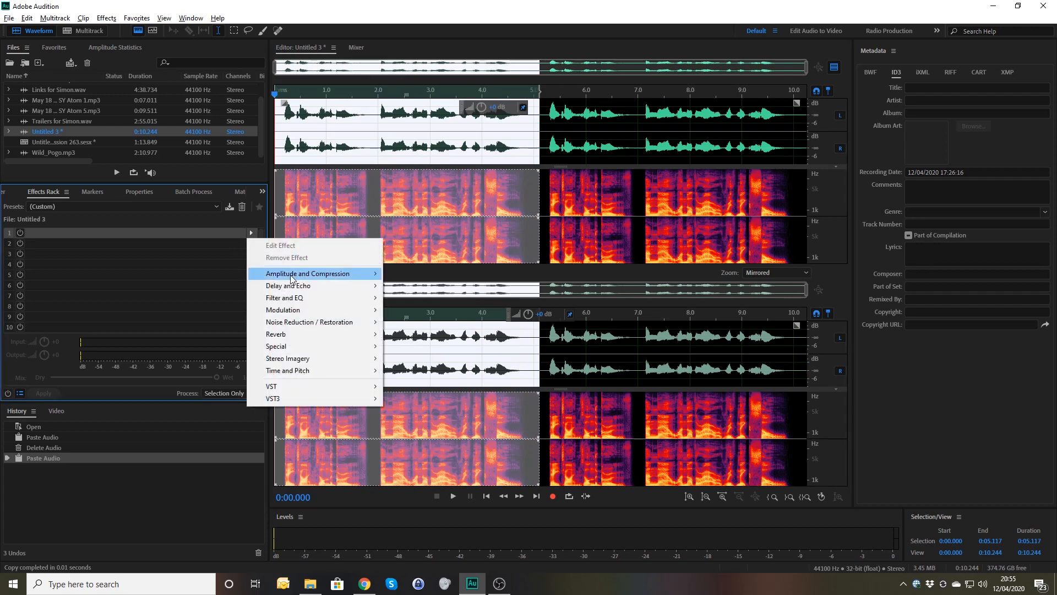
mouse_move(309, 274)
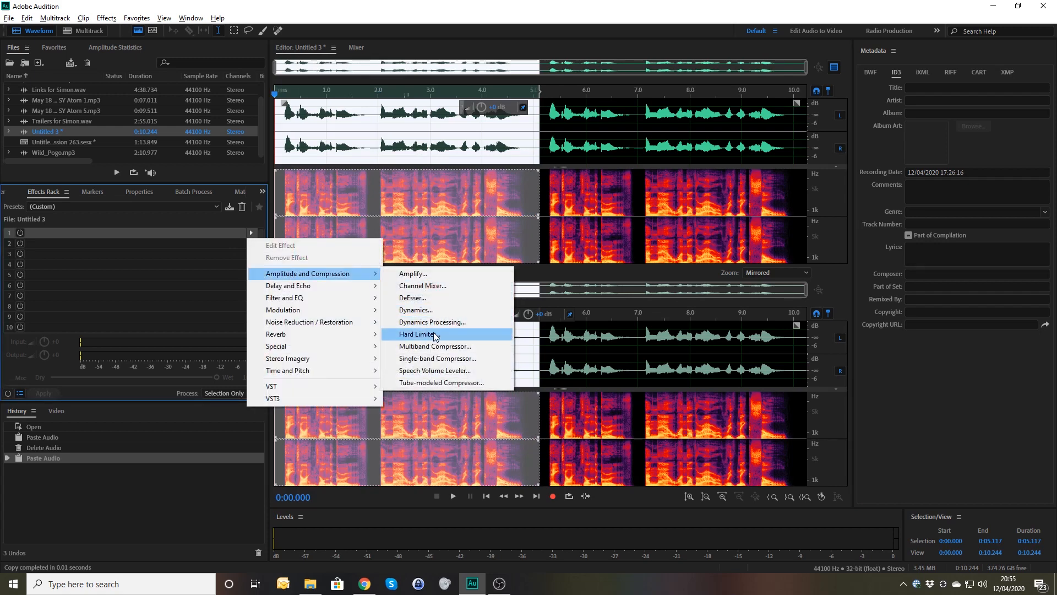
click(445, 362)
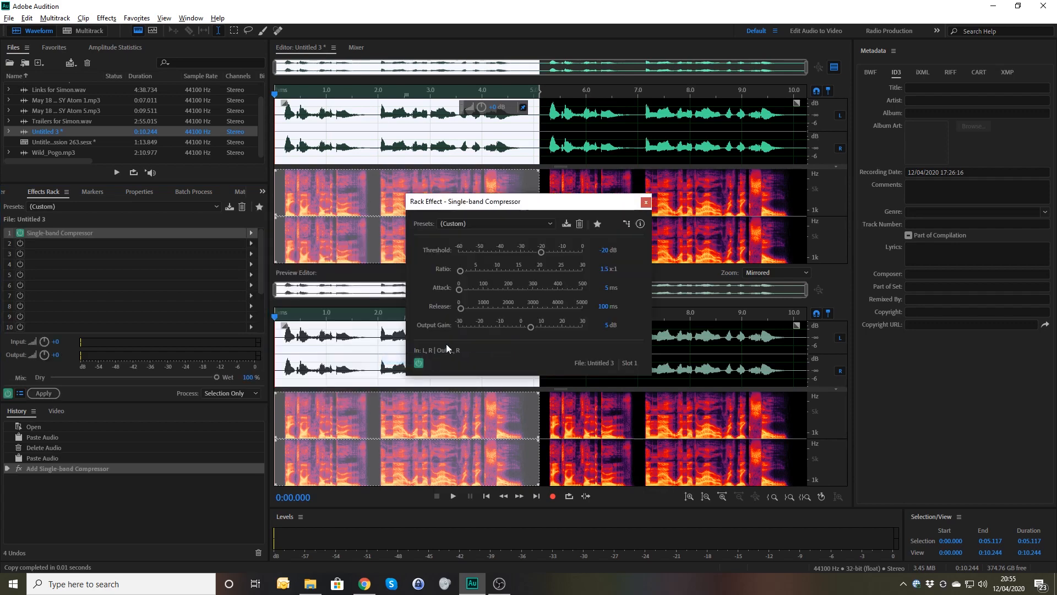
click(510, 223)
click(504, 240)
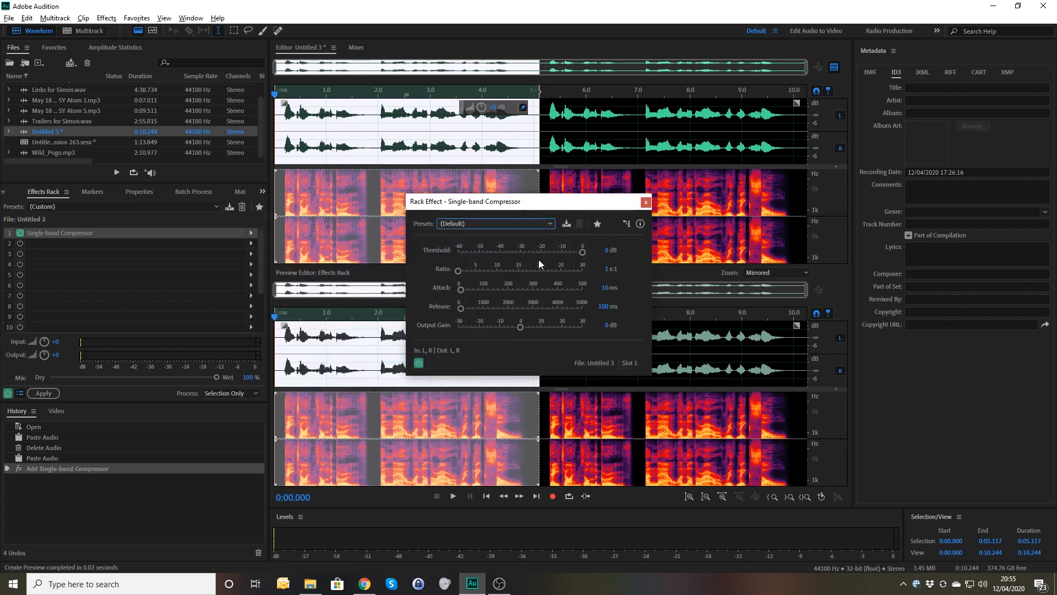
Set the rack compressor's threshold to -20 dB and ratio to 30:1, and close its settings
click(606, 250)
text(-20)
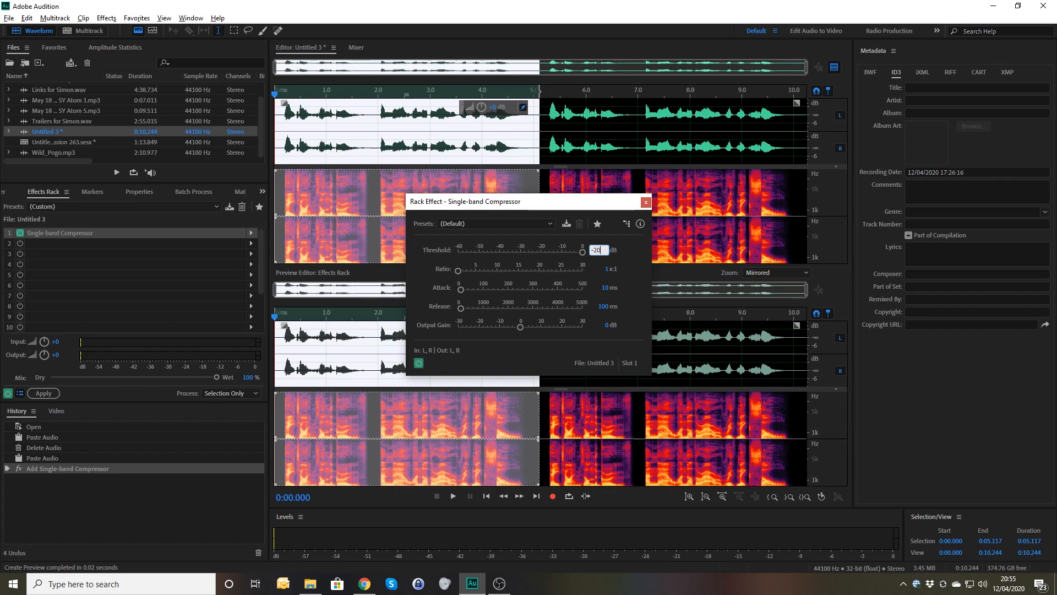
key(Return)
key(Tab)
text(3)
key(Return)
key(Tab)
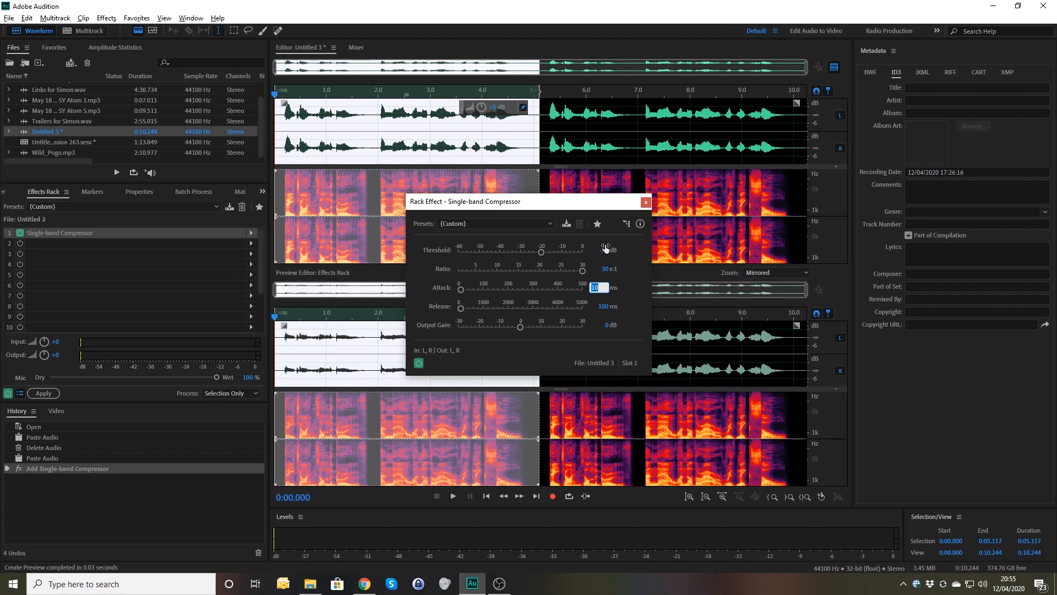
click(645, 202)
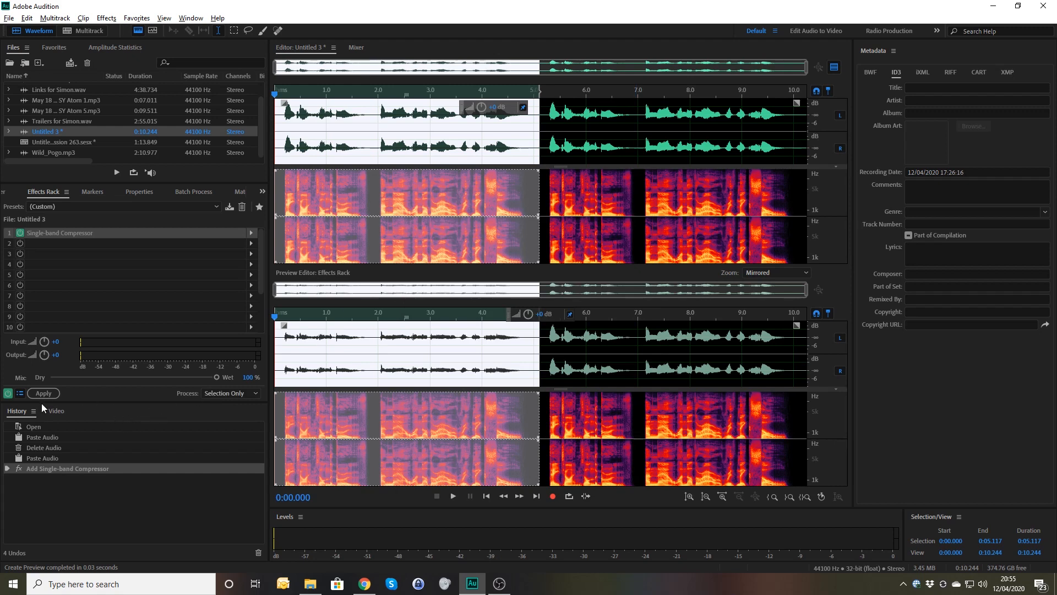
Preview and apply the effects rack to the first copy, and select the second copy from 0:05.127 to 0:10.244
key(space)
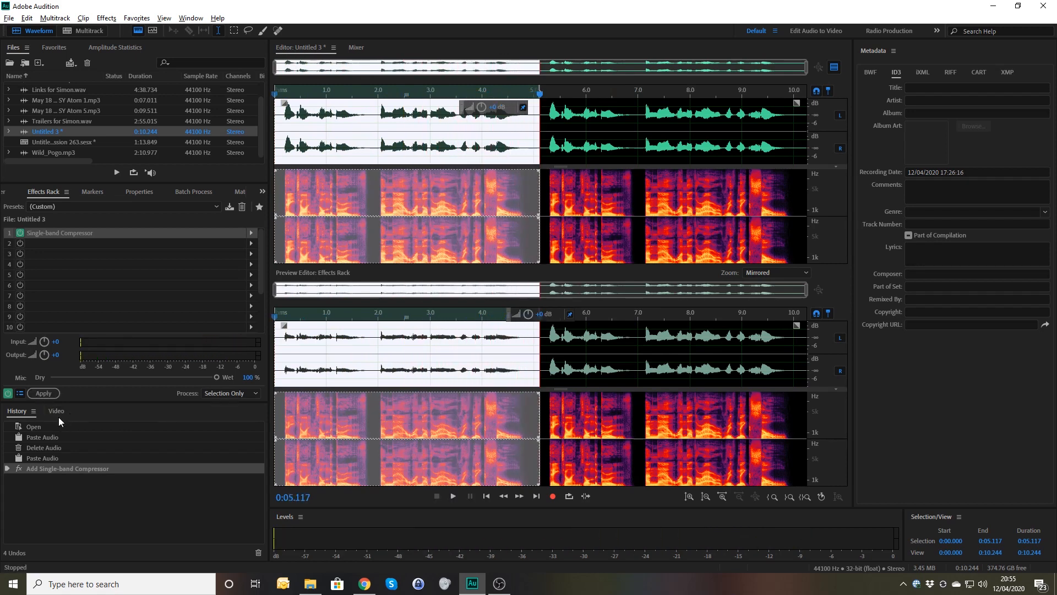
click(43, 393)
click(574, 134)
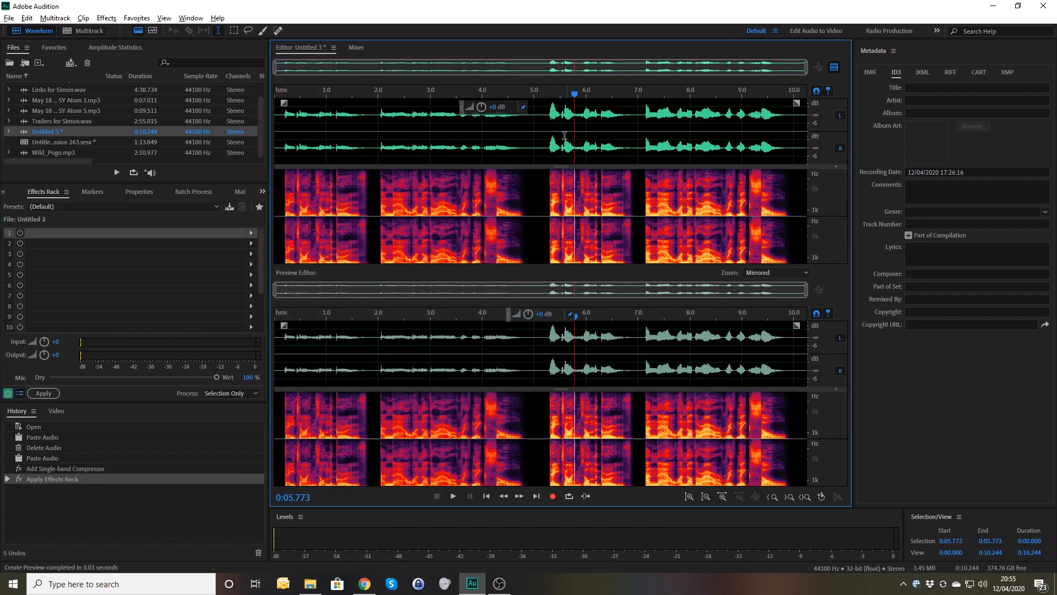
drag(541, 132, 810, 135)
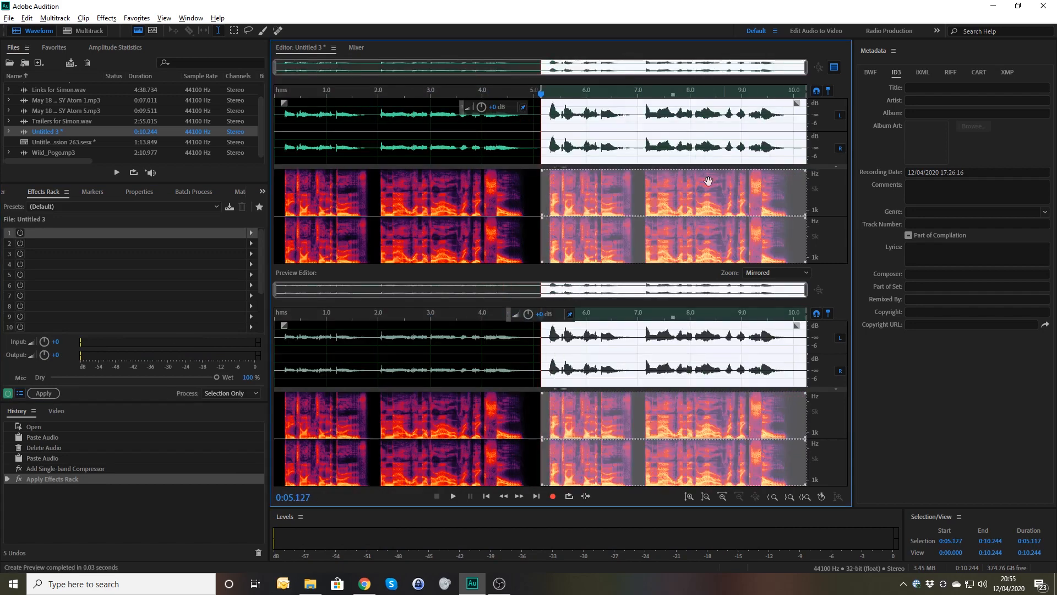
click(107, 18)
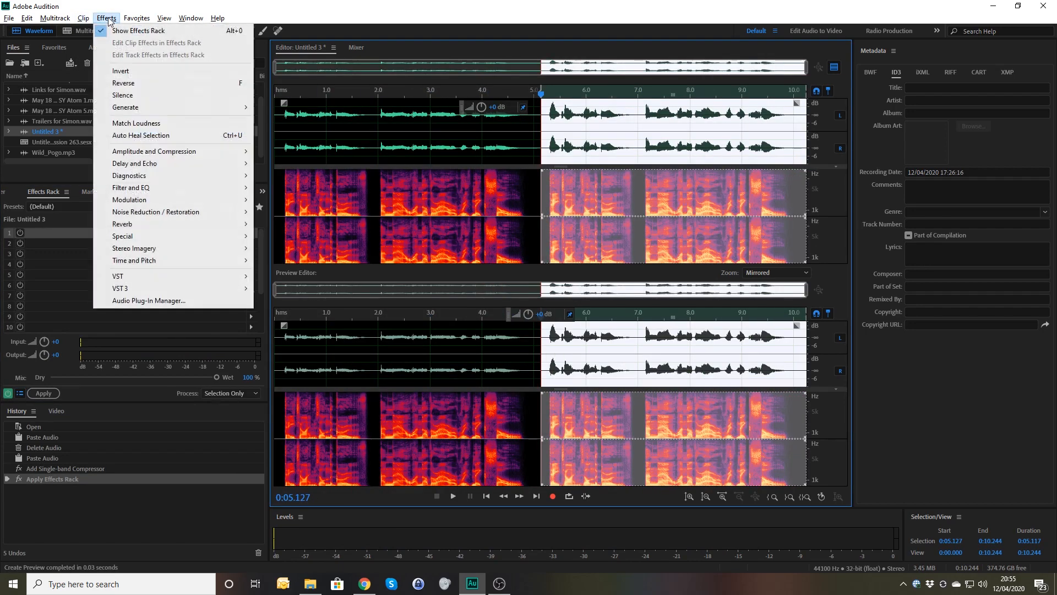
mouse_move(168, 152)
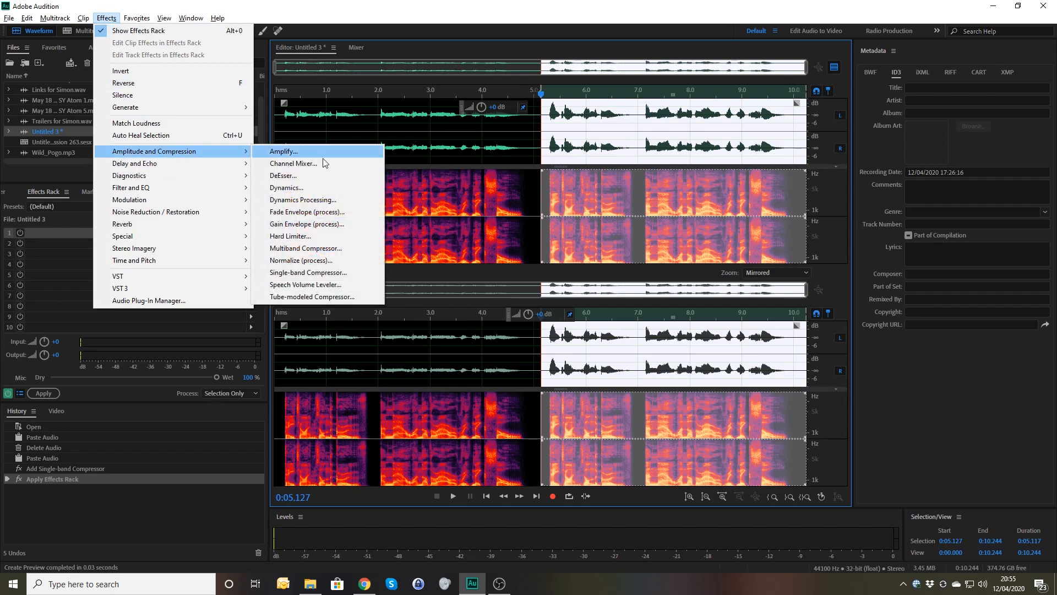
click(329, 200)
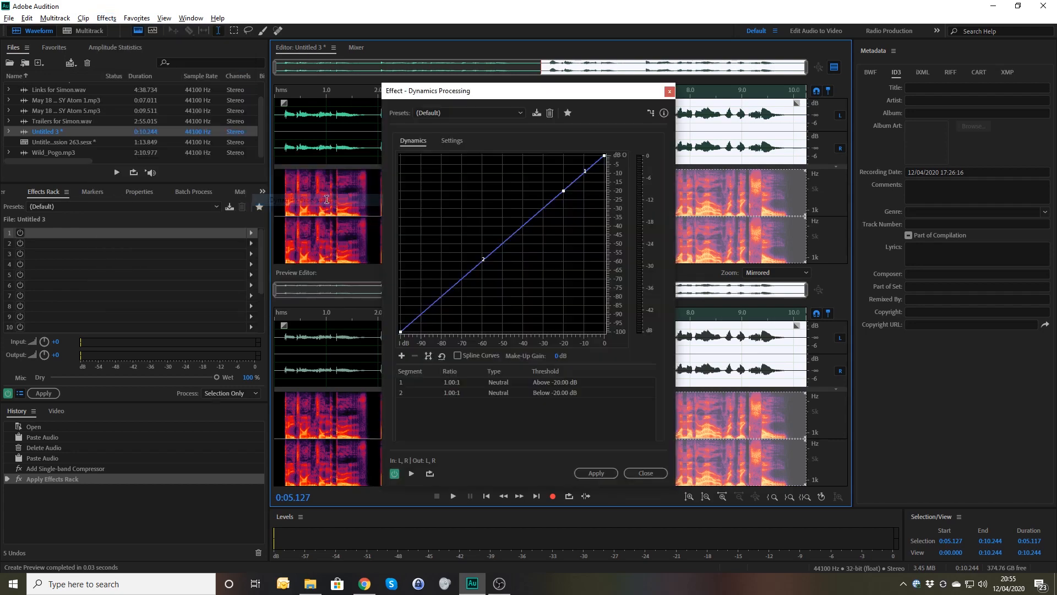
click(669, 92)
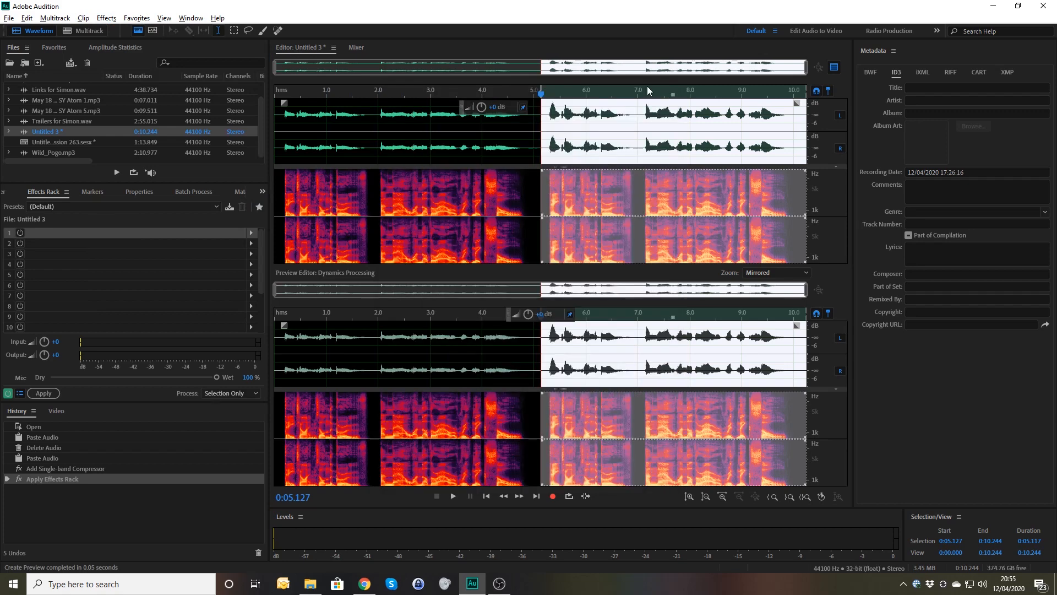
Open the Single-band Compressor effect for the selected second copy and load the Default preset
click(107, 18)
mouse_move(164, 151)
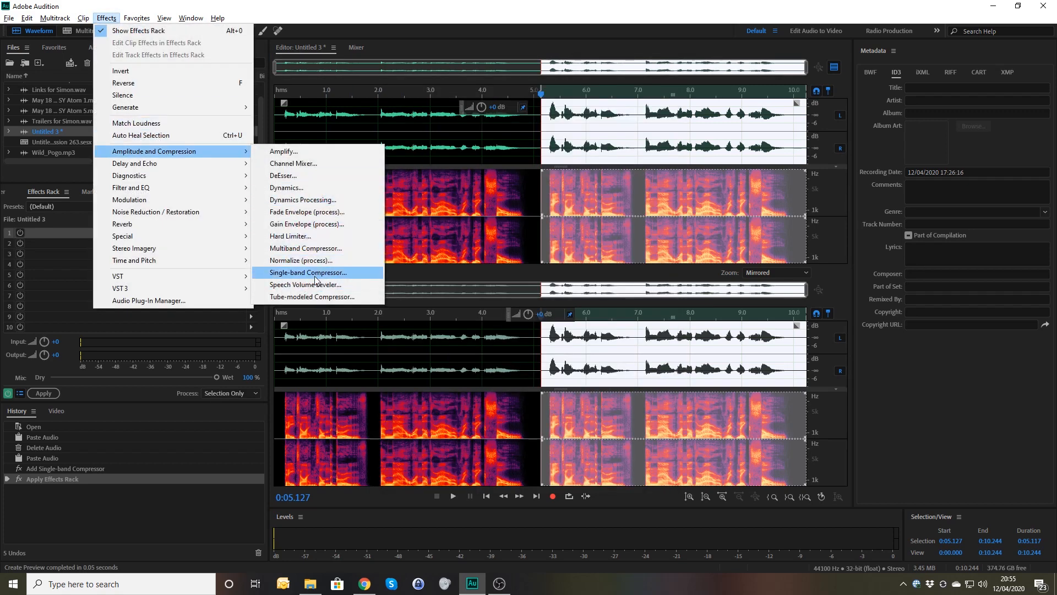
click(316, 278)
click(765, 134)
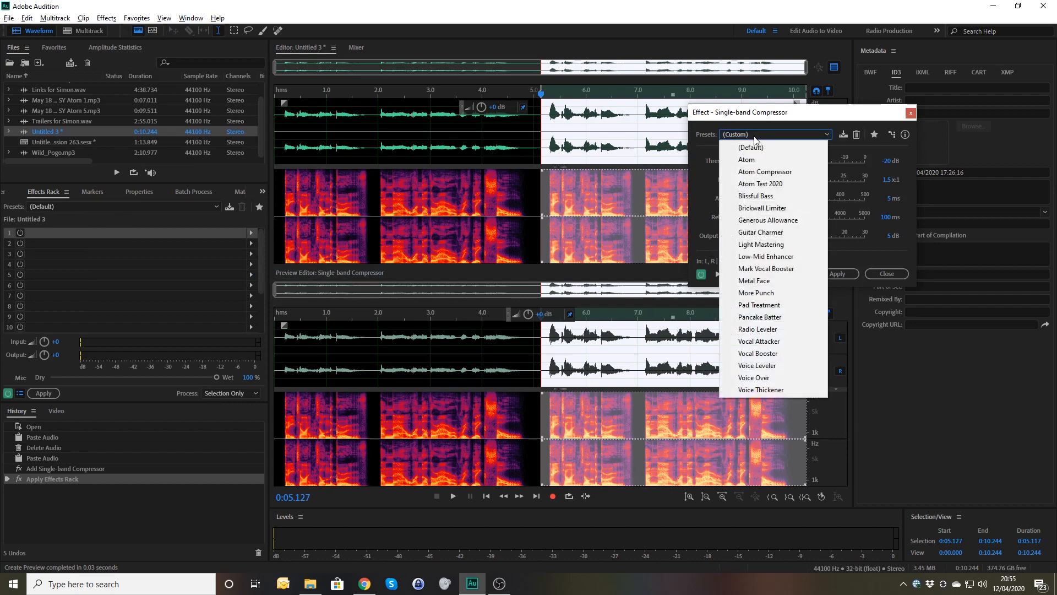
click(759, 149)
Set the compressor's threshold to -30 dB and ratio to 4:1, and apply it to the second copy
click(887, 161)
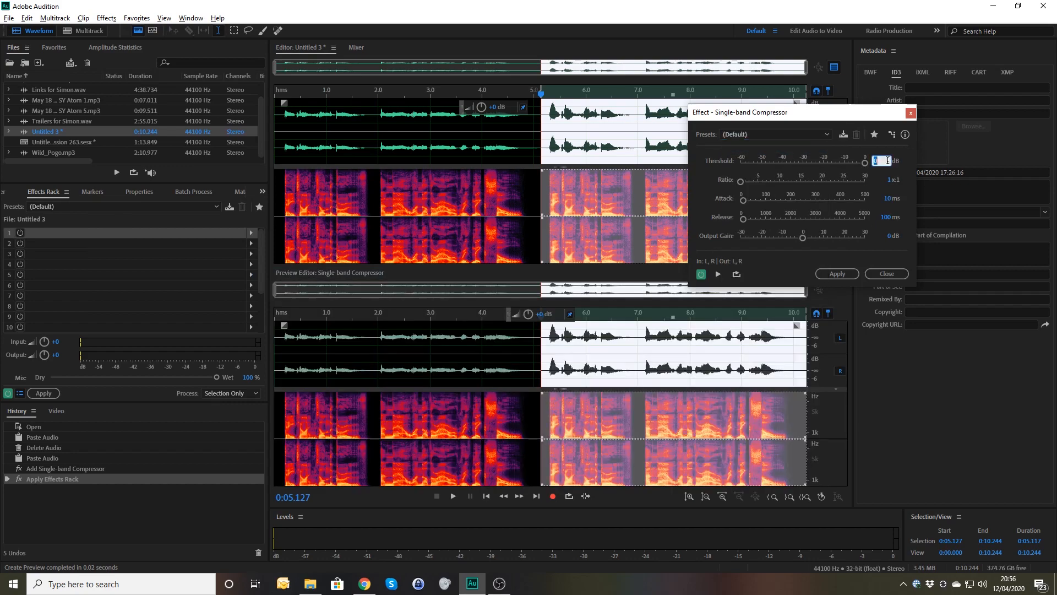
text(-30)
key(Tab)
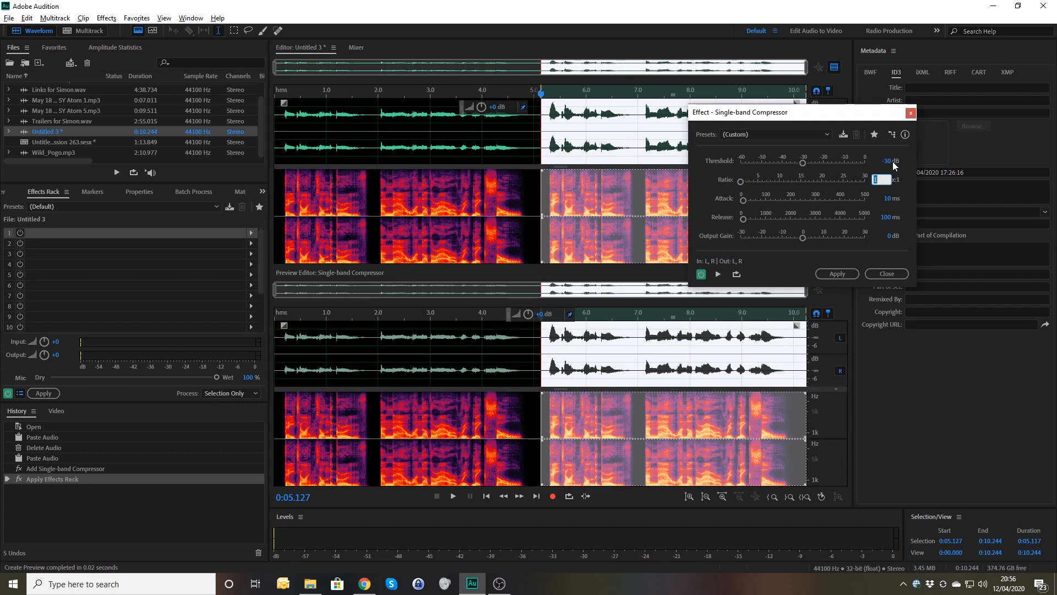
text(4)
key(Tab)
click(841, 271)
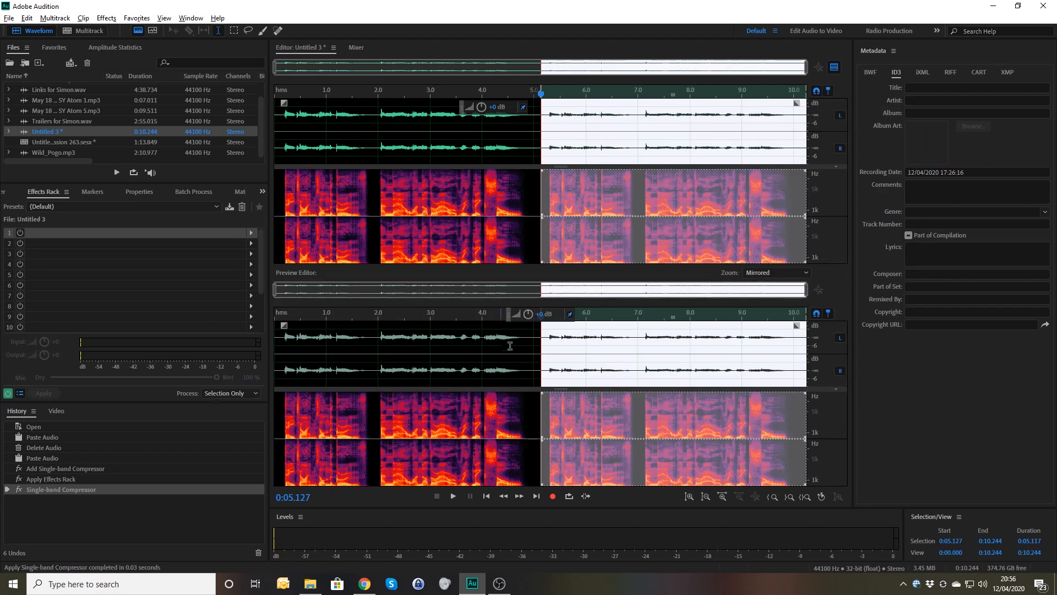
Hide the preview editor and play the second copy from 0:05.000
click(527, 342)
click(541, 340)
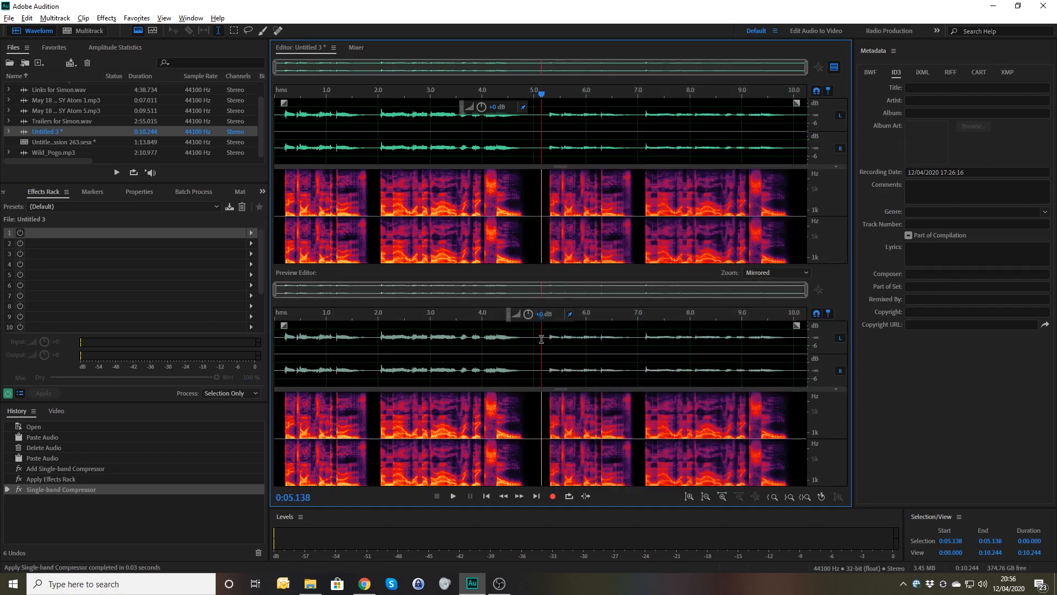
click(835, 66)
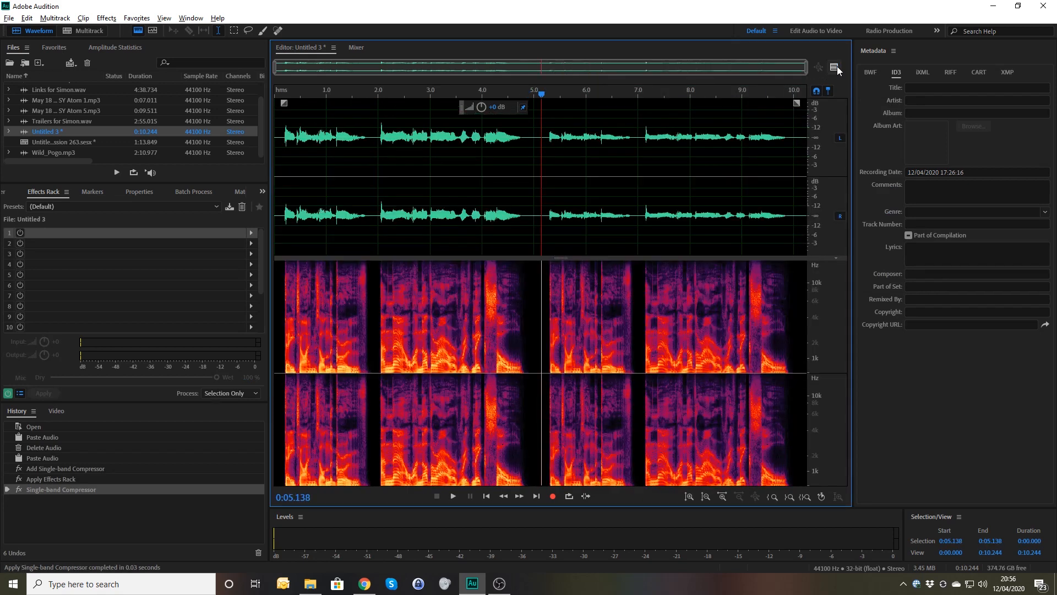
click(534, 157)
key(space)
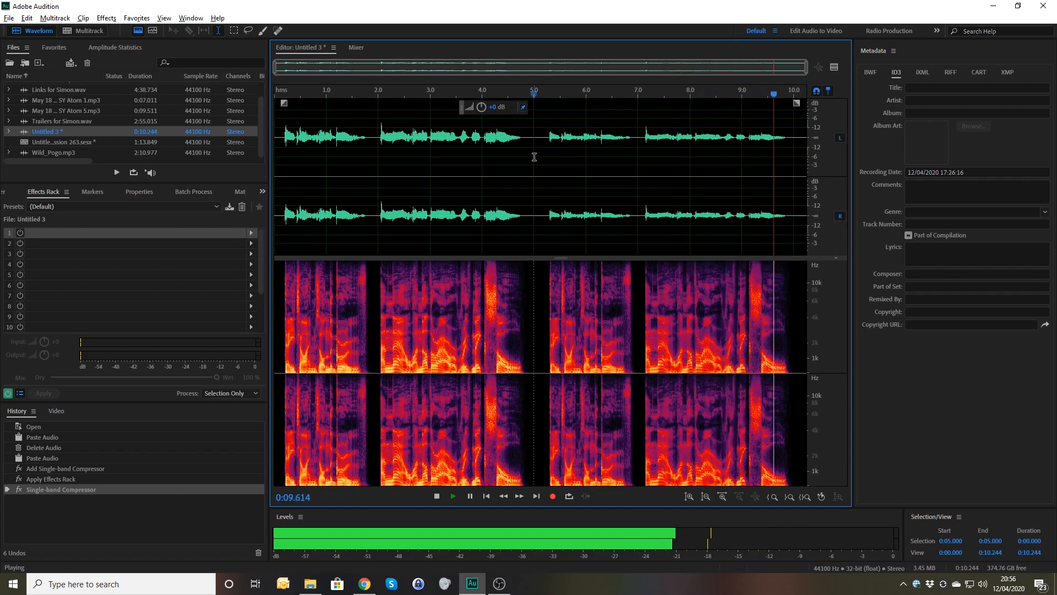
click(518, 163)
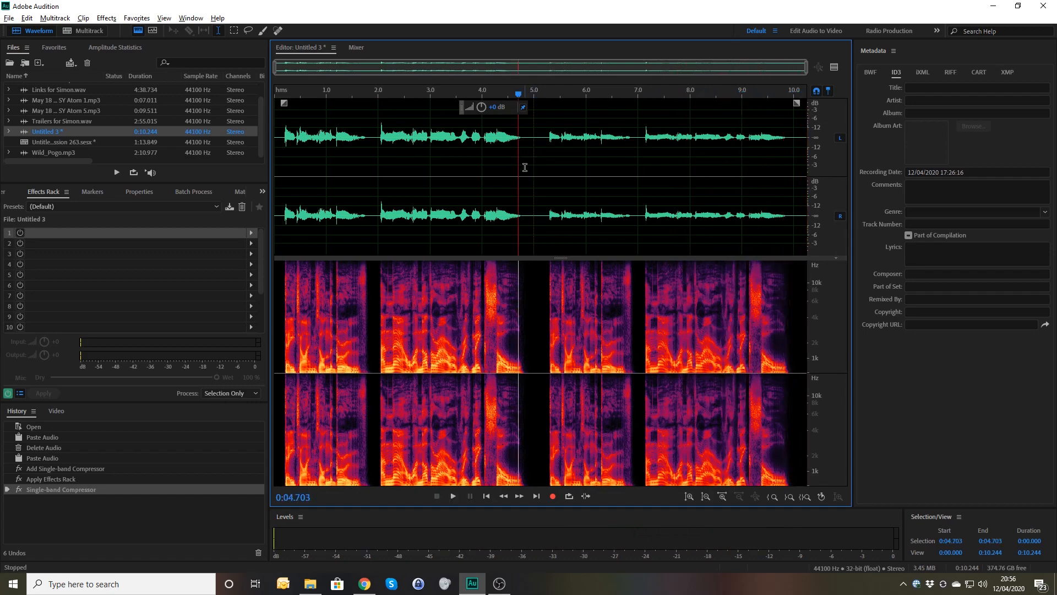
Normalize the whole file and play it through from 0:00.105
key(n)
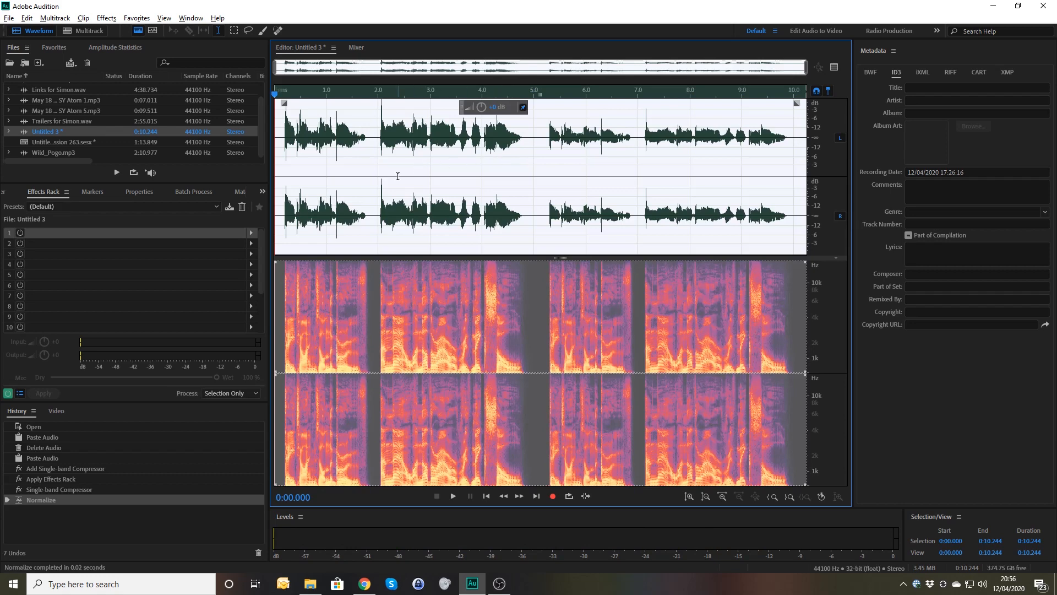
click(280, 131)
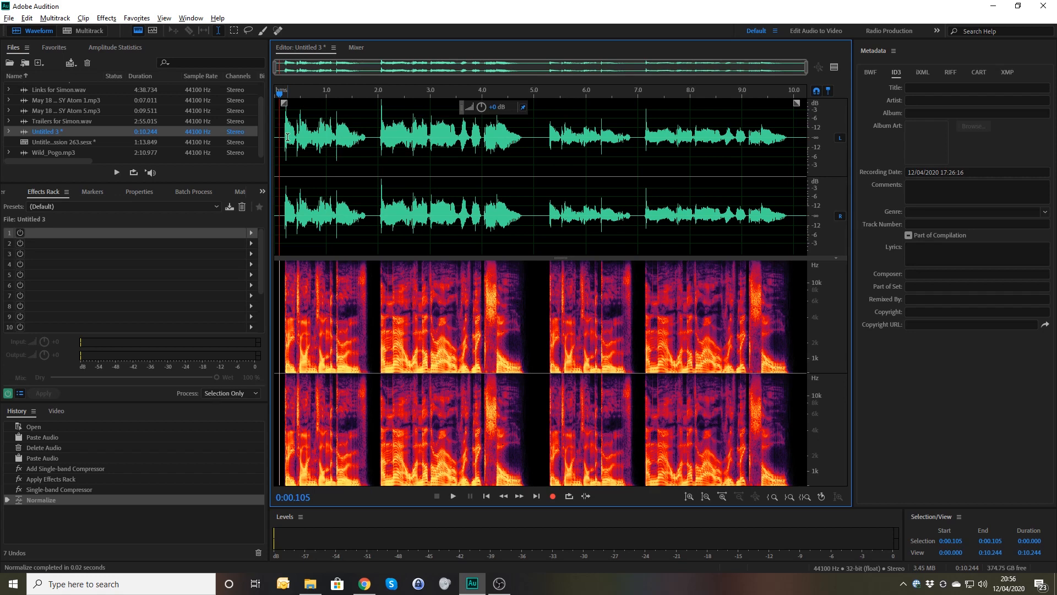
key(space)
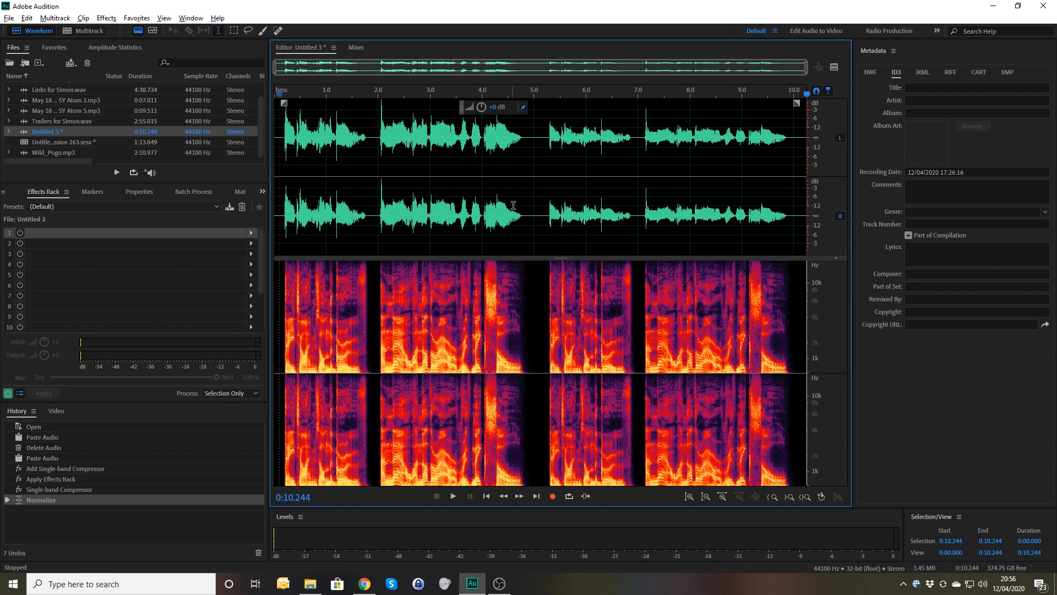
Undo the normalization, the second copy's compression and the applied effects rack, and clear the selection
click(534, 194)
key(ctrl+z)
key(ctrl+z)
key(ctrl+z)
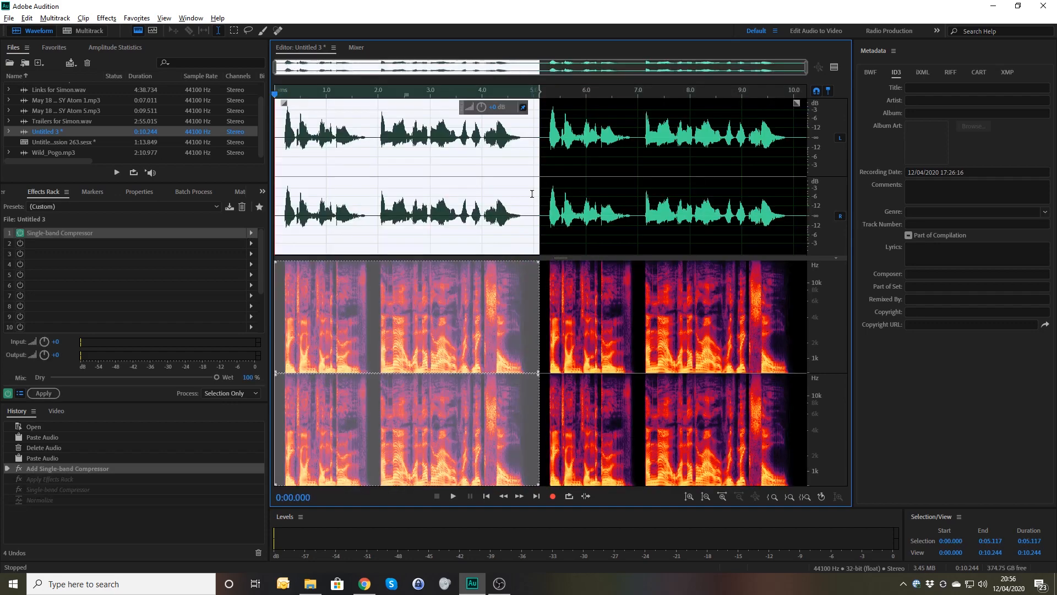
click(510, 184)
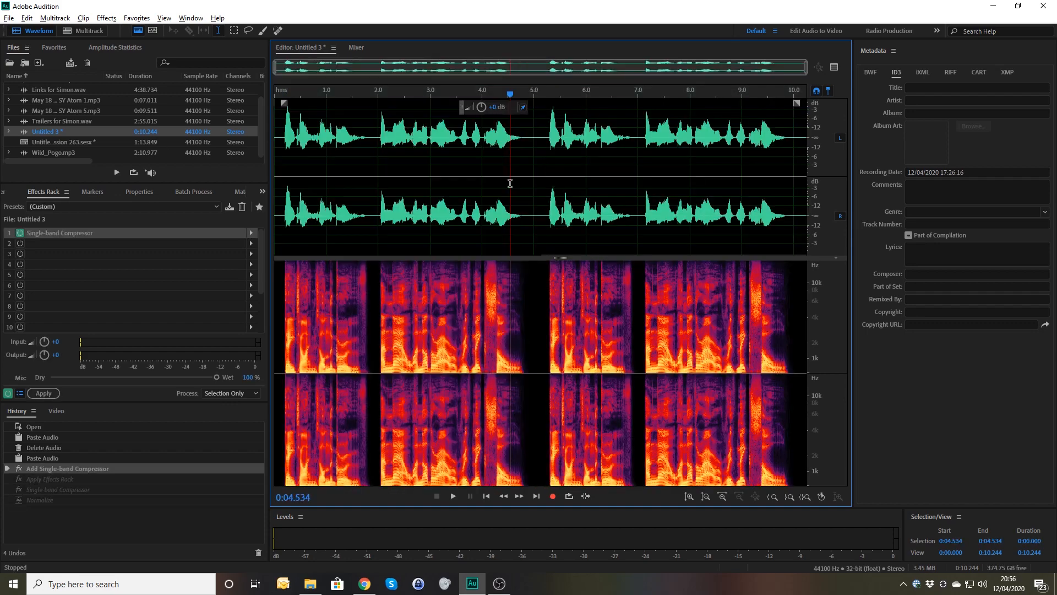
Open the rack's single-band compressor settings and select the first copy from 0:00.000 to 0:05.000
double_click(57, 234)
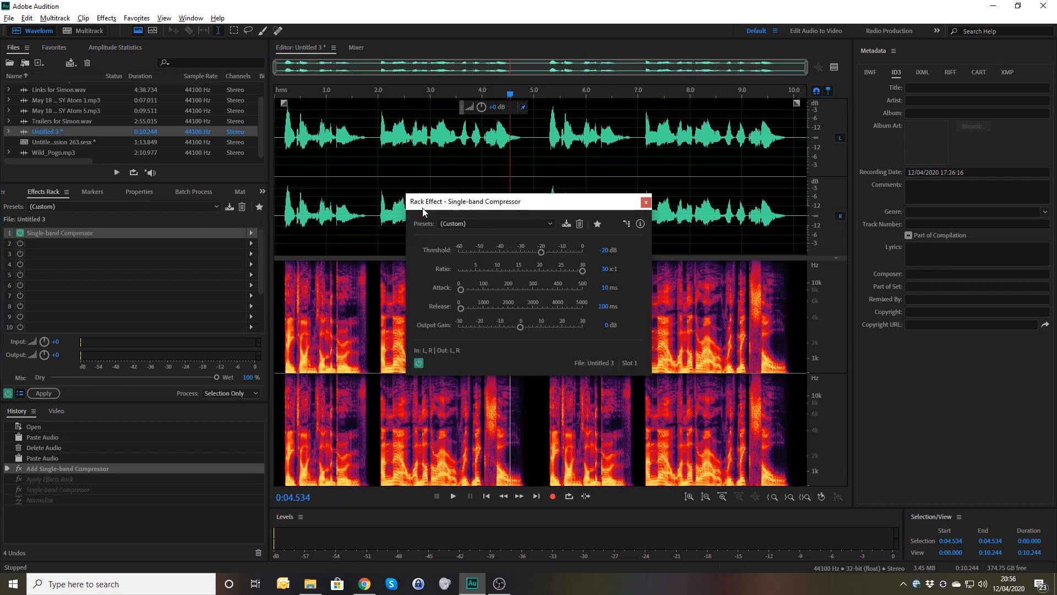
drag(477, 204, 745, 158)
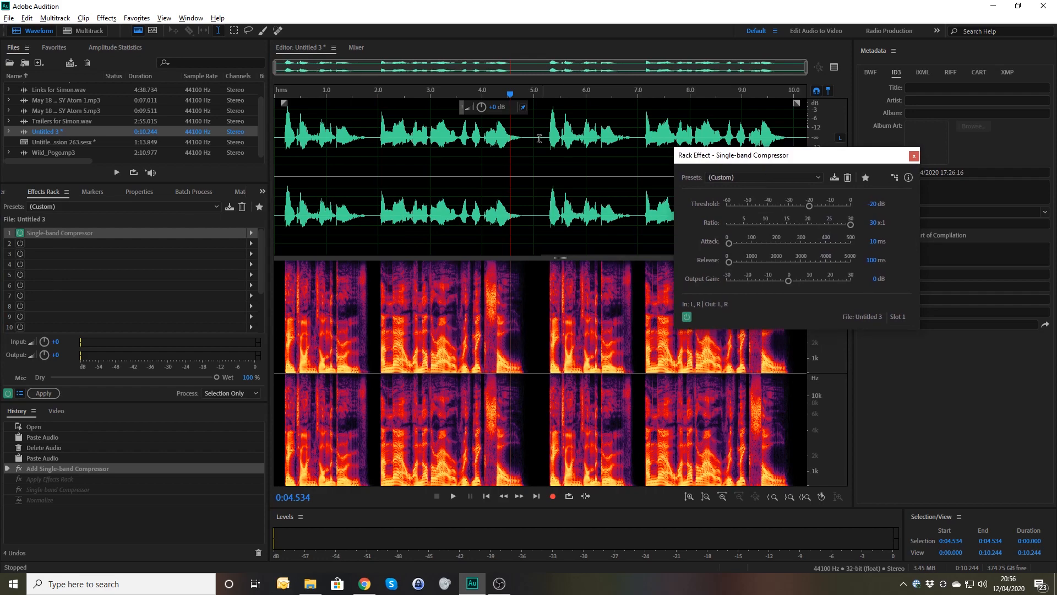
drag(534, 142, 234, 164)
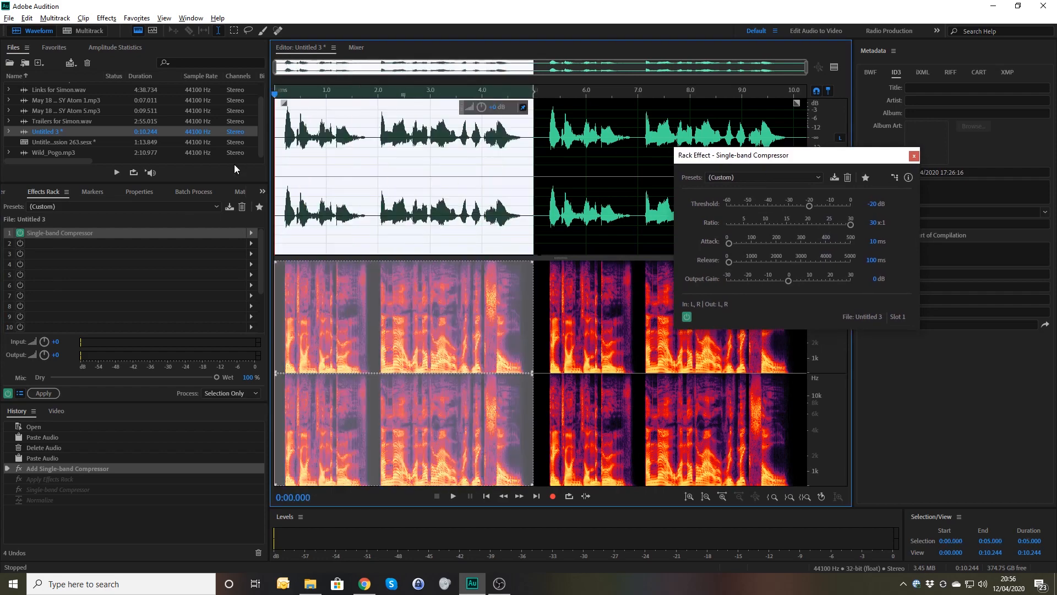
key(=)
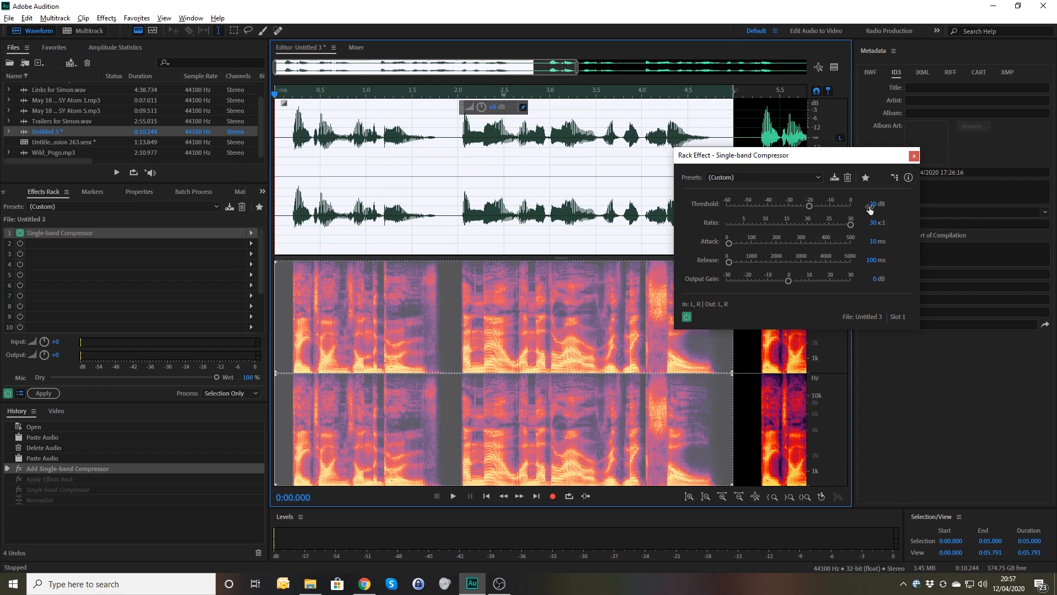
Examine the first copy's speech peaks and quieter passages at different waveform amplitude scales
drag(809, 159, 595, 298)
scroll(824, 162, up, 3)
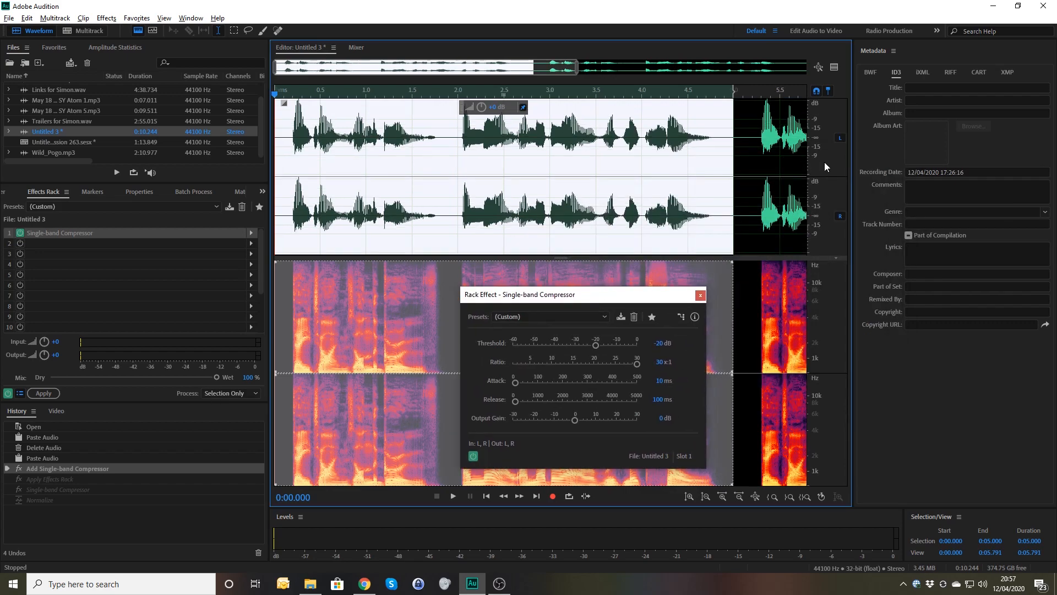
scroll(825, 162, up, 1)
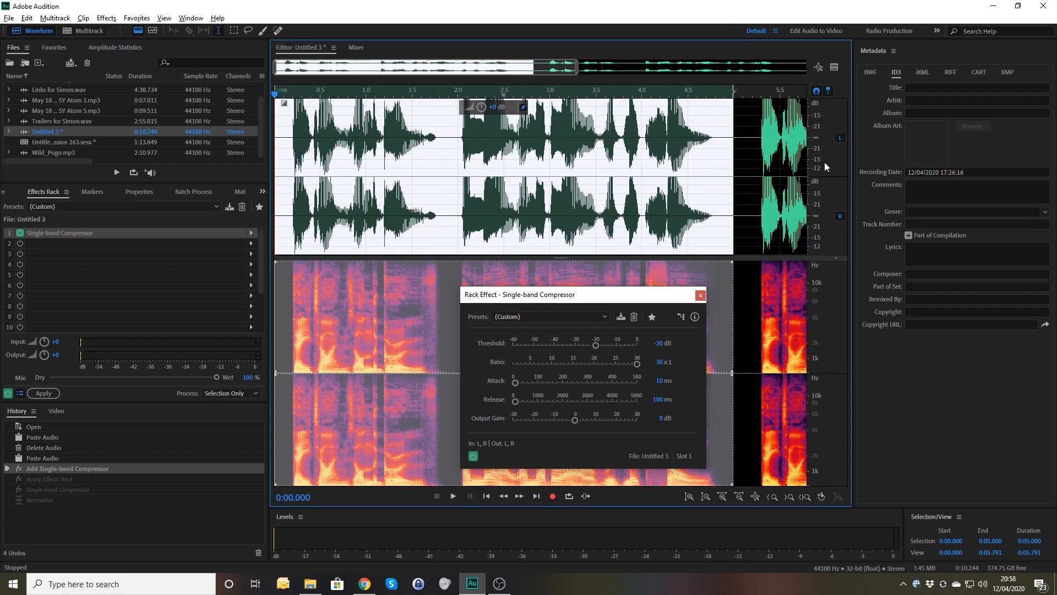
scroll(824, 162, up, 1)
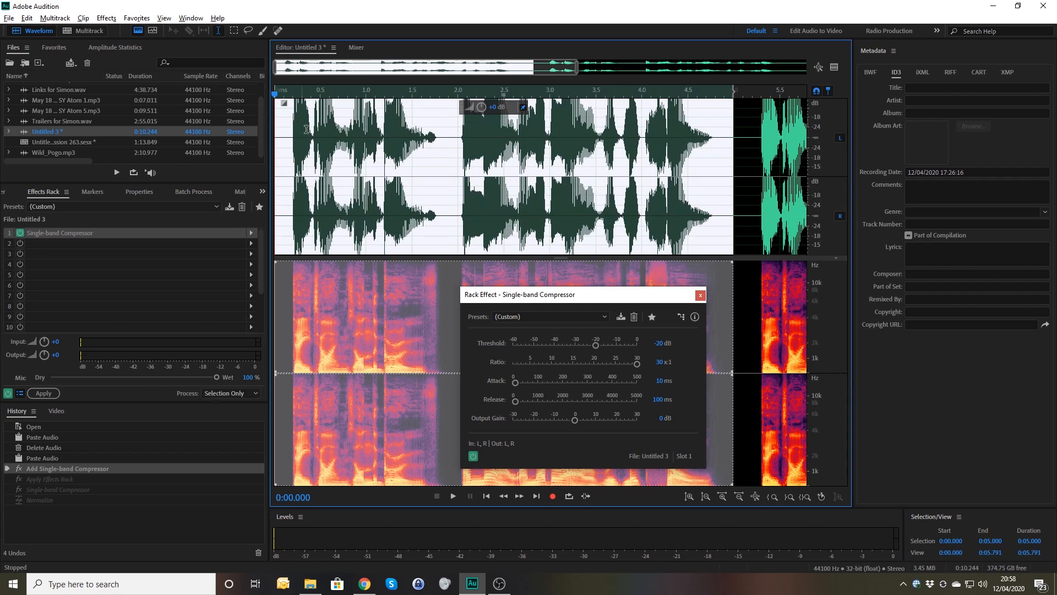
scroll(818, 157, down, 4)
scroll(817, 157, down, 2)
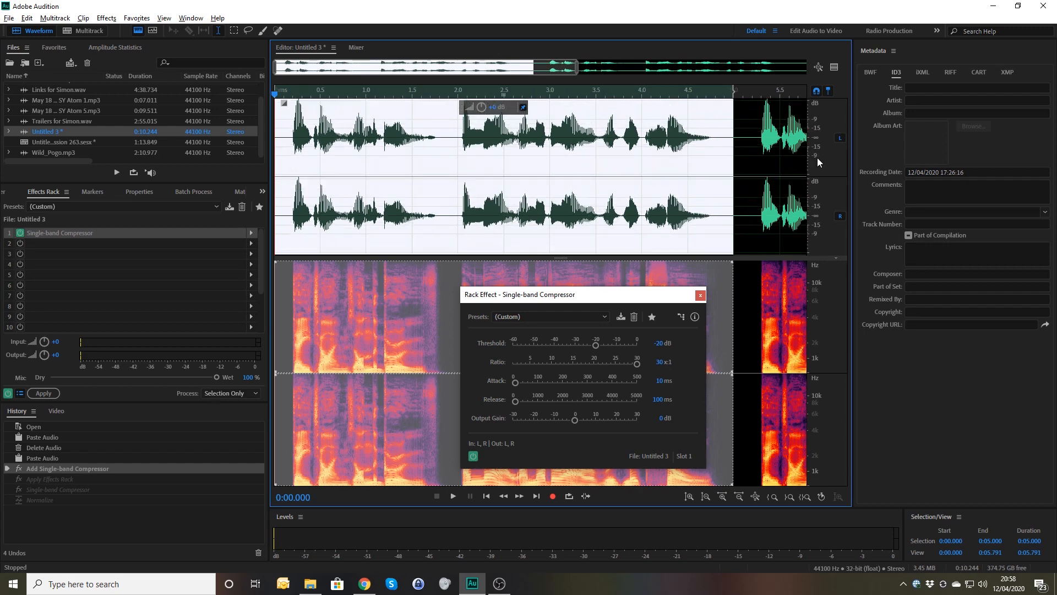
scroll(817, 157, down, 2)
scroll(817, 157, down, 2)
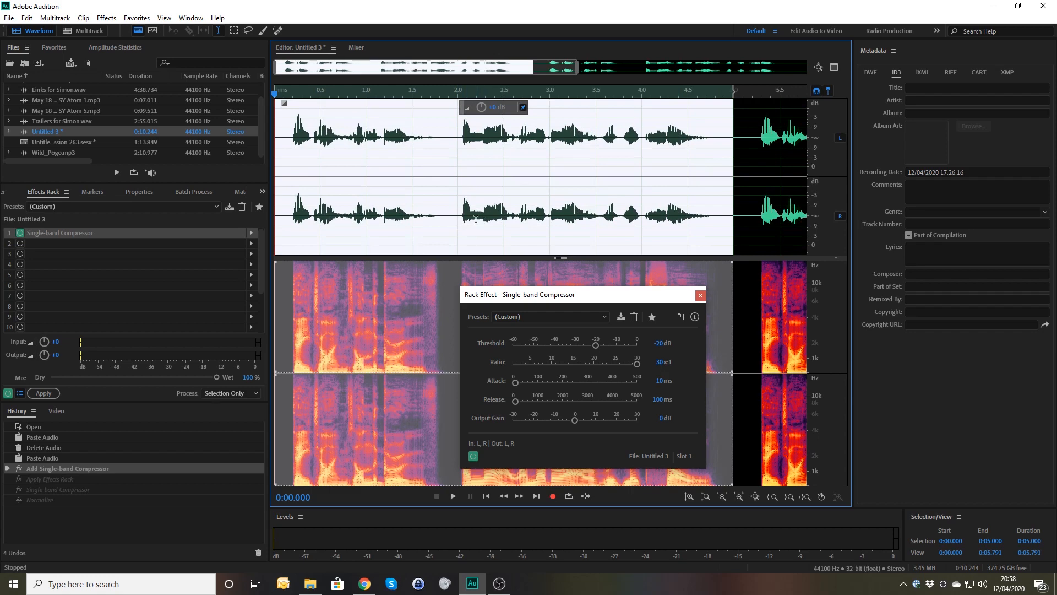
Show the preview editor for the effects rack and set the compressor's attack to 0 ms
click(834, 66)
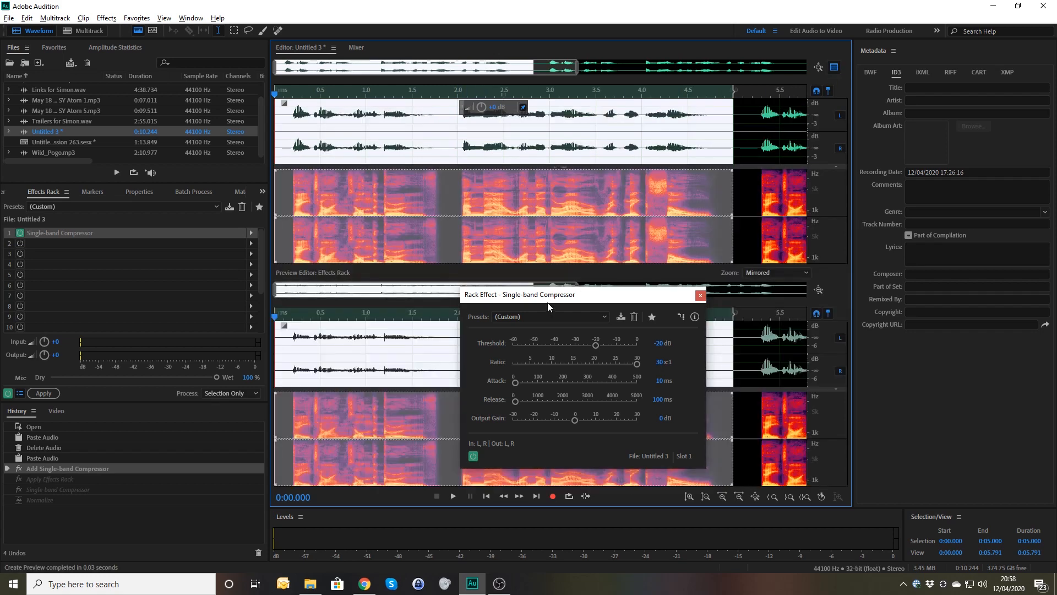
drag(547, 298, 759, 139)
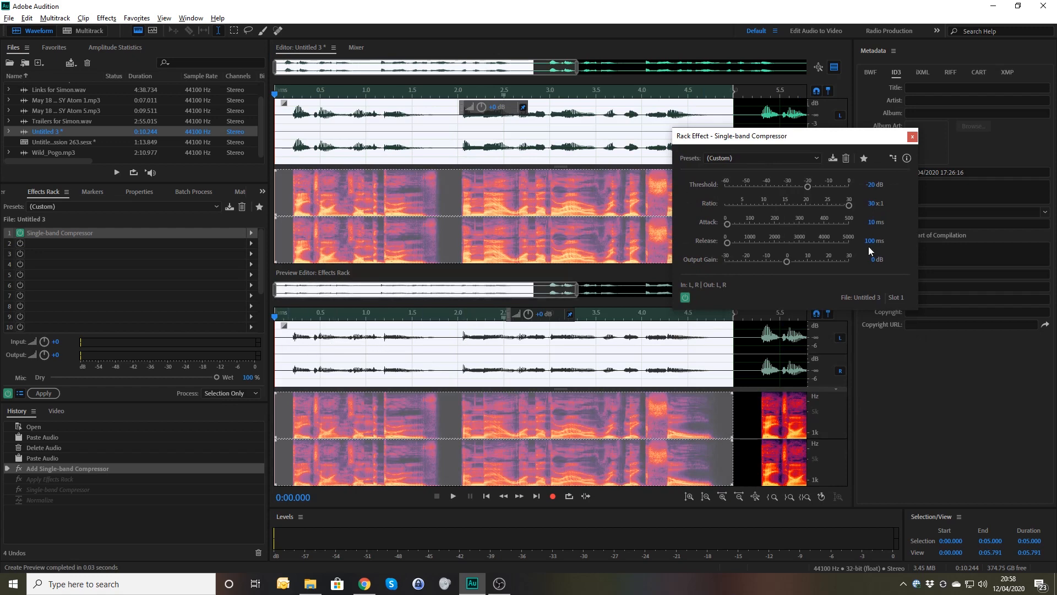
click(872, 223)
text(0)
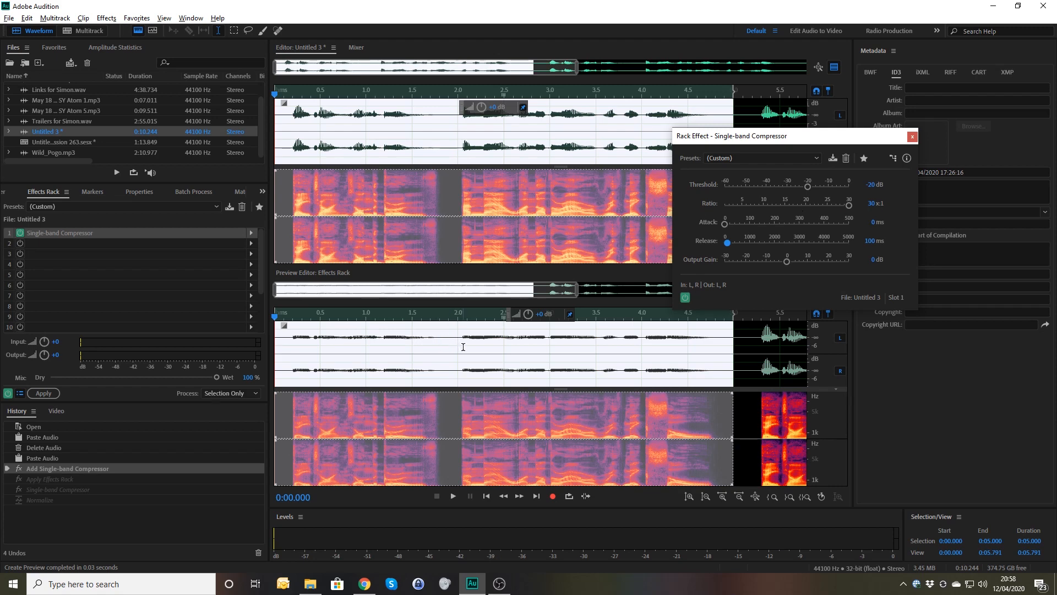
Set the compressor's attack to 10 ms to compare the previewed waveform
click(874, 223)
text(10)
key(Return)
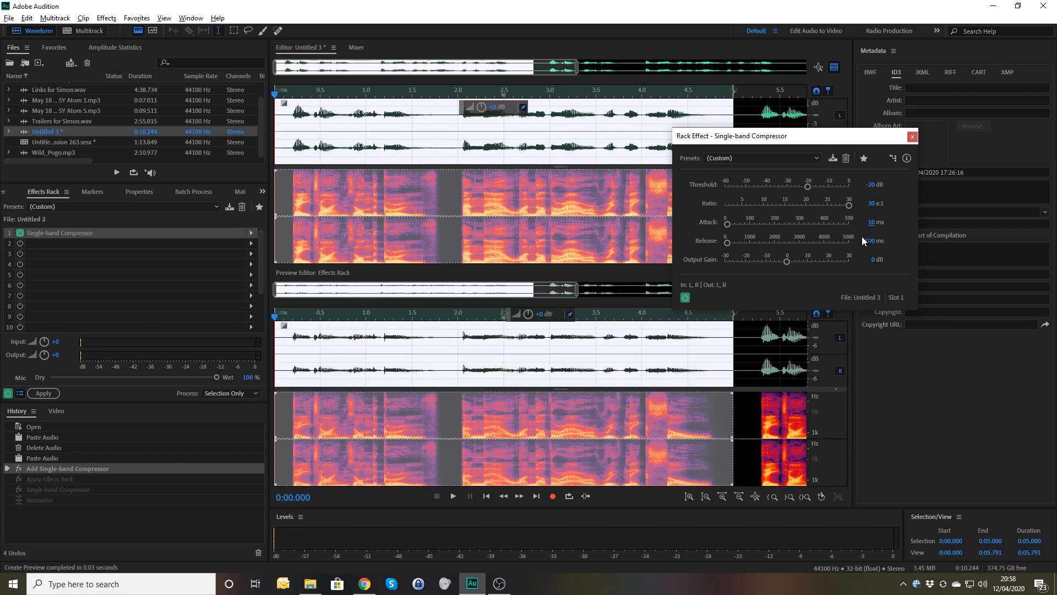
Set the compressor's attack to 0 ms and its threshold to -30 dB
click(871, 222)
text(0)
click(870, 242)
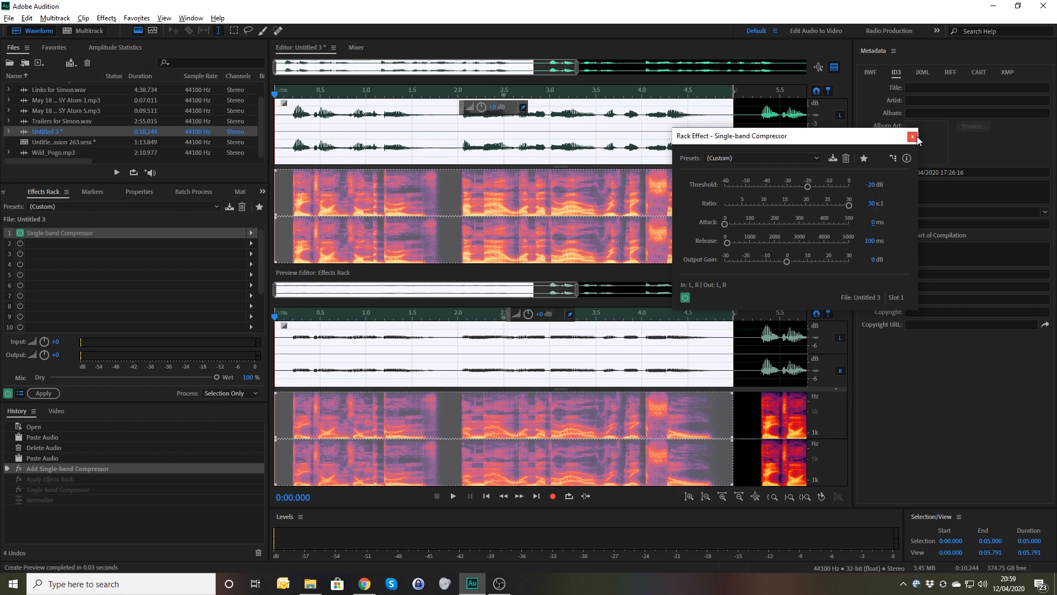
click(874, 186)
text(-30)
key(Return)
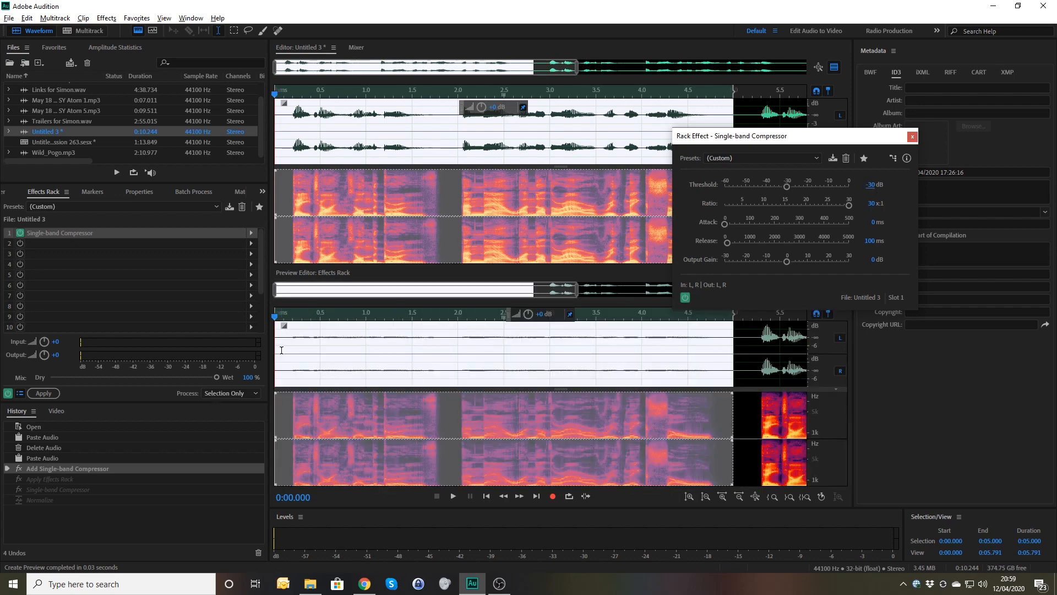
Play the recording through the compressor from 0:00.077, stop after the first copy, and close the compressor settings
click(281, 350)
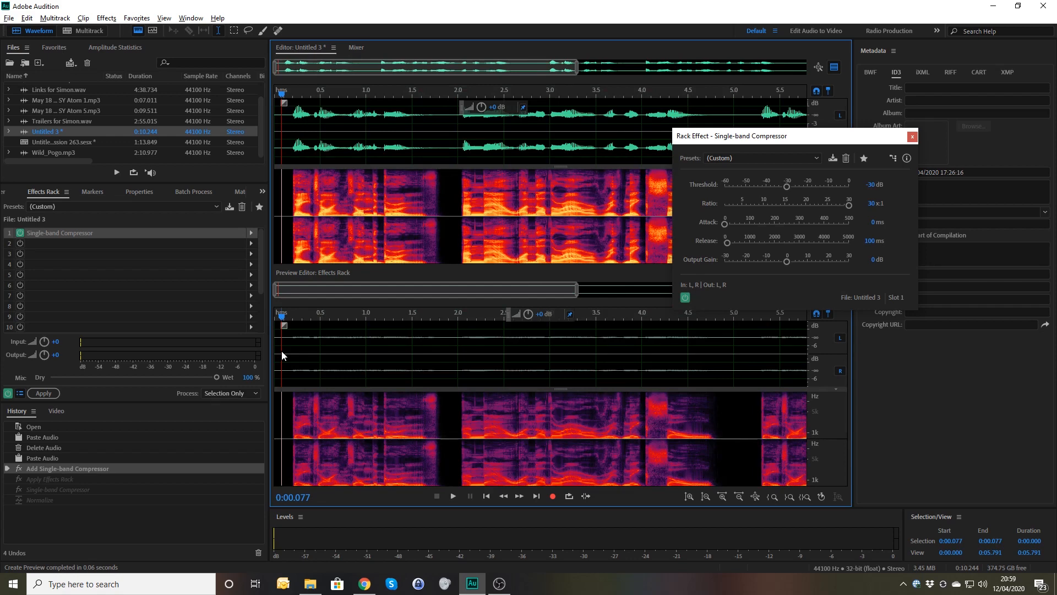
key(space)
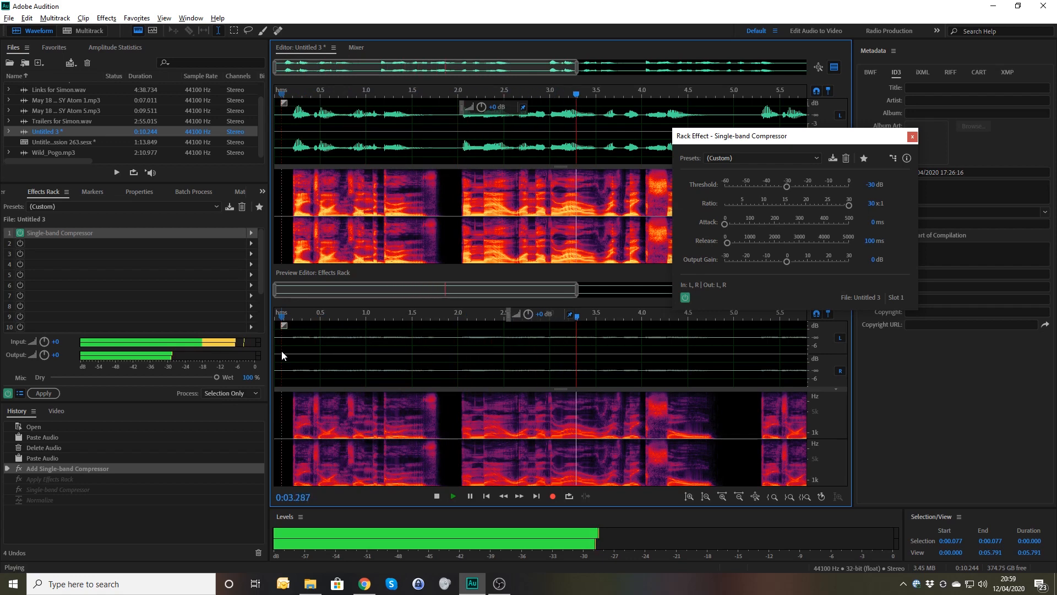
key(space)
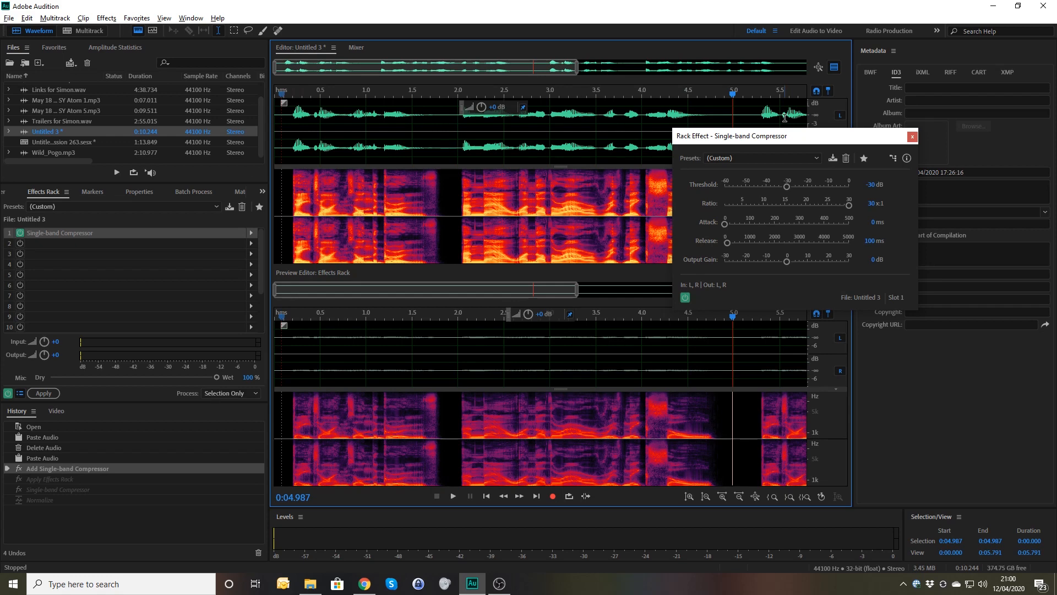
click(912, 136)
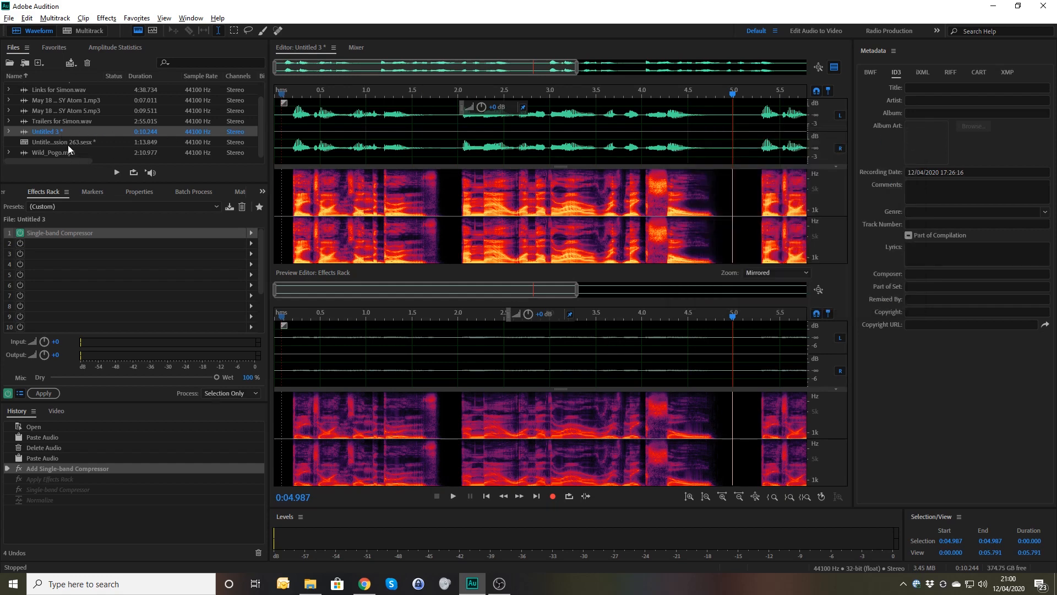
Switch to the multitrack session and play it from 0:25.971 into the Wild_Pogo clip
click(84, 31)
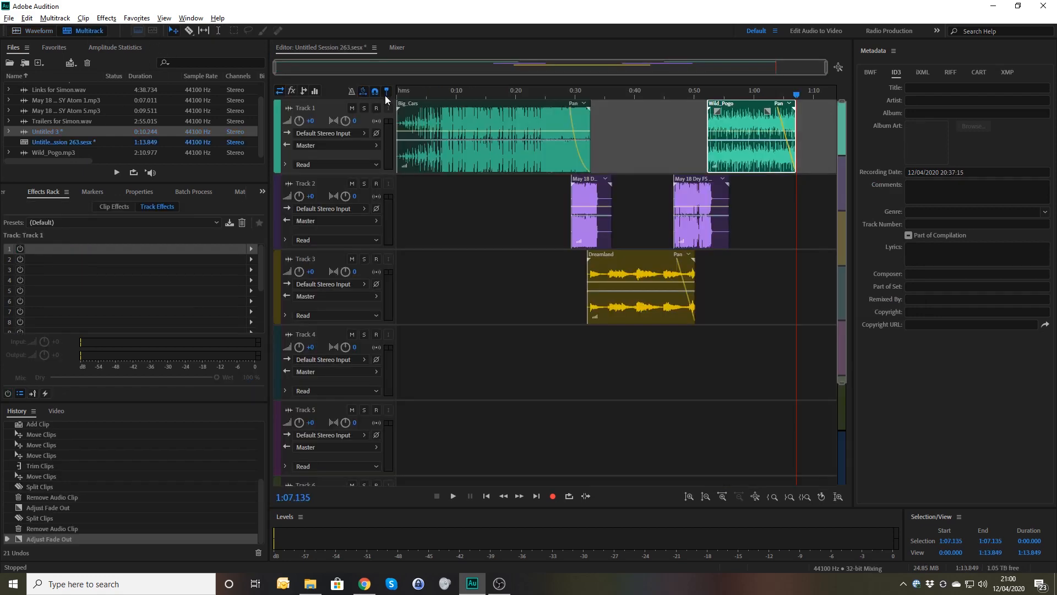
click(551, 94)
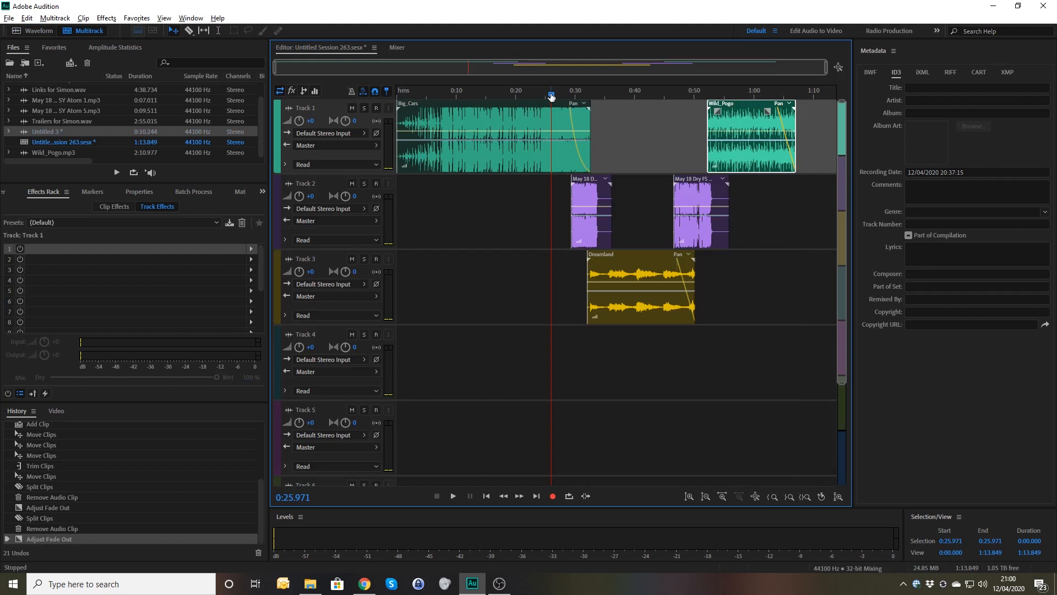
key(space)
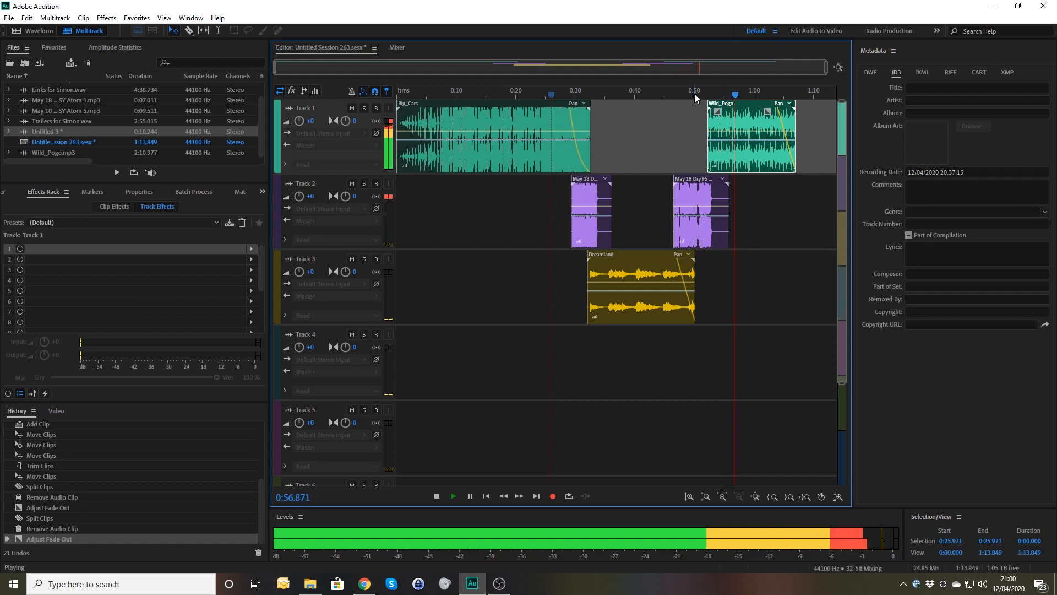
key(space)
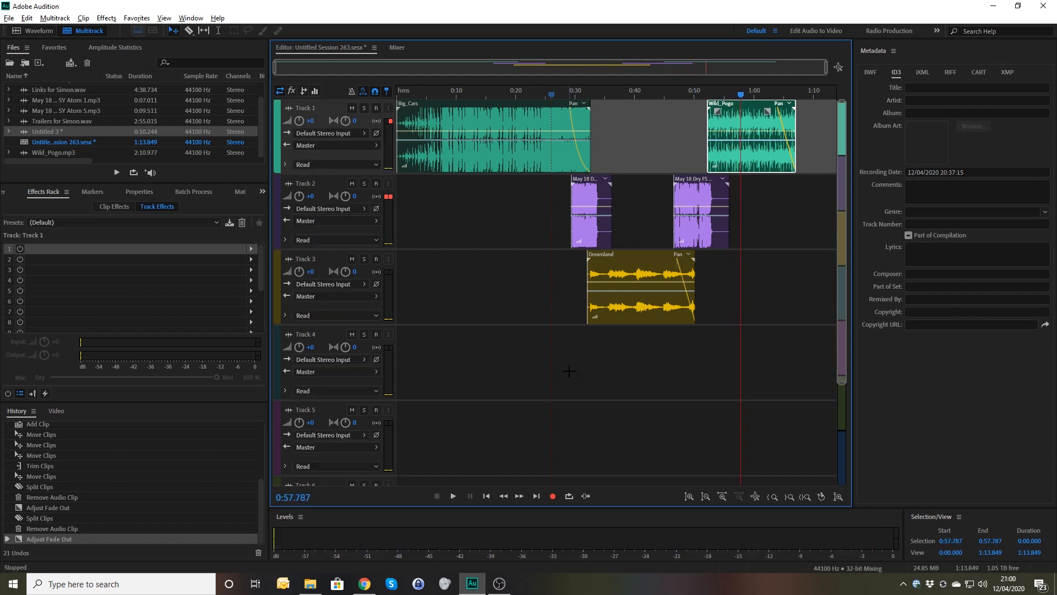
Mix down the entire multitrack session to a new file
right_click(569, 363)
mouse_move(608, 502)
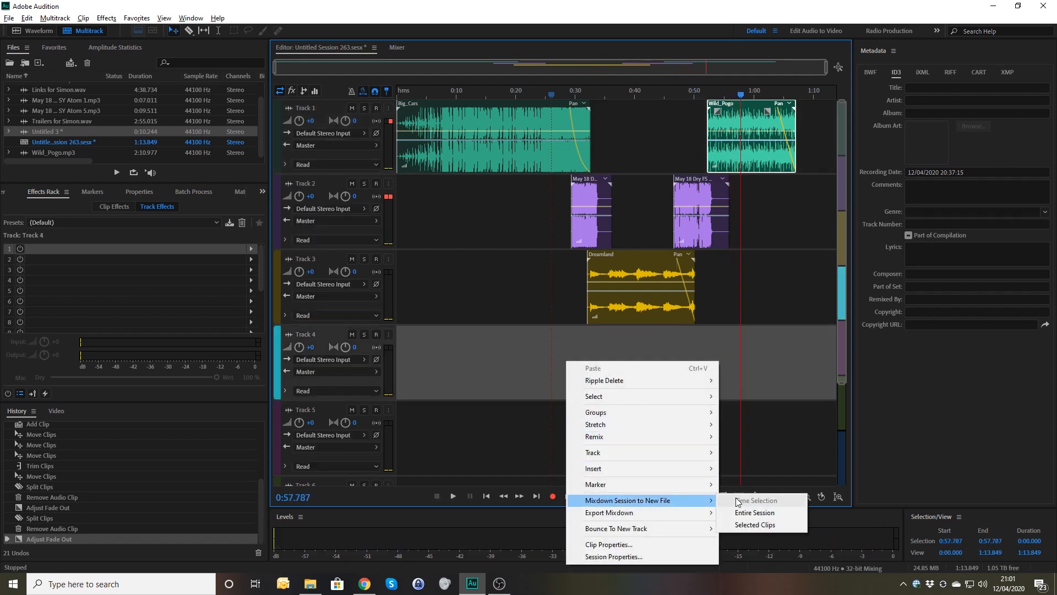
click(754, 513)
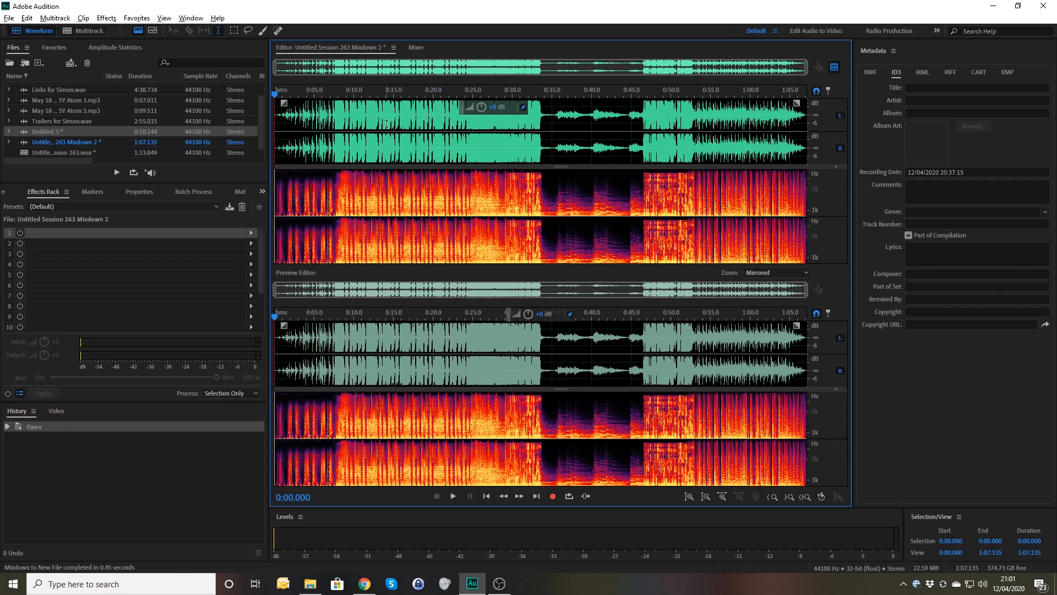
Play short passages of the uncompressed mixdown from 0:12.843, 0:35.893 and 0:52.000
click(377, 94)
key(space)
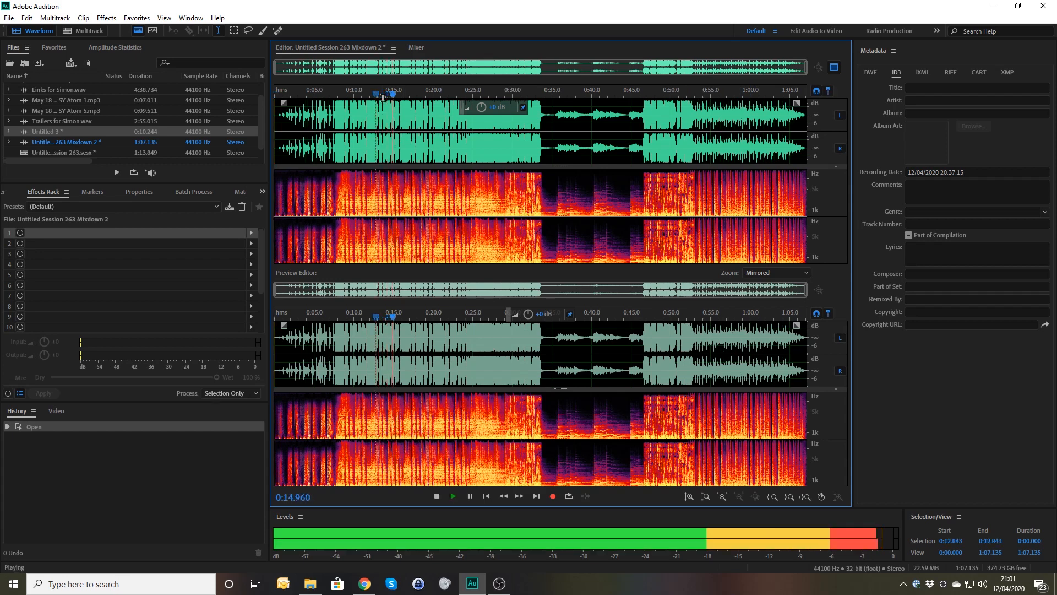
key(space)
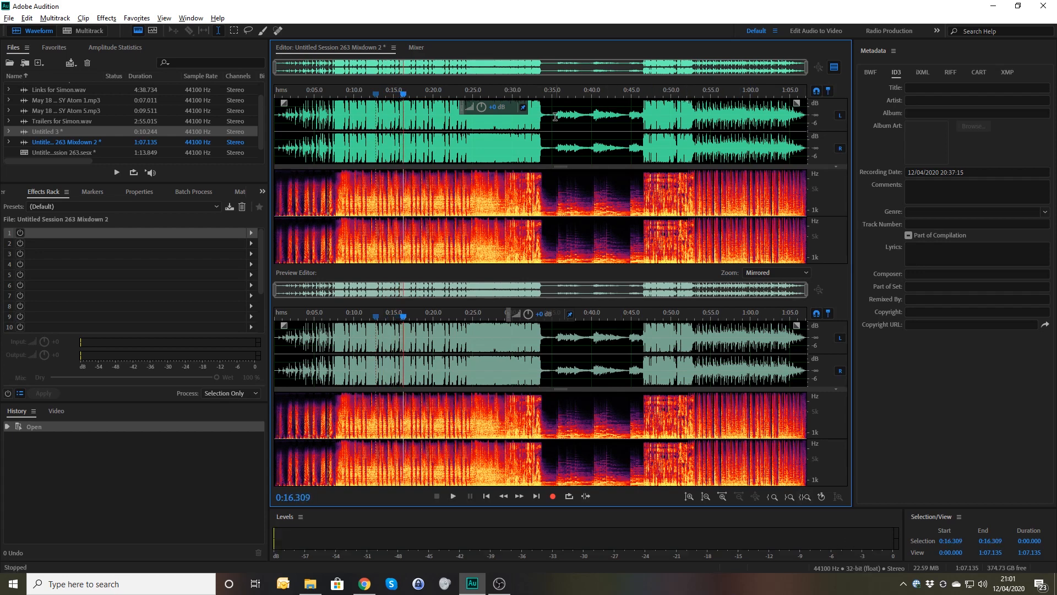
click(559, 100)
key(space)
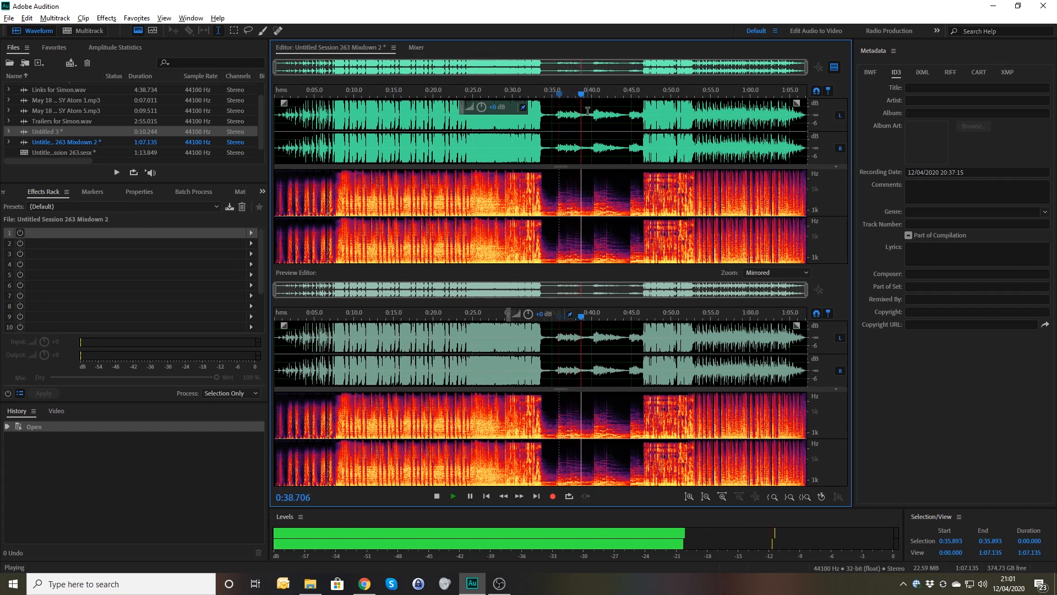
key(space)
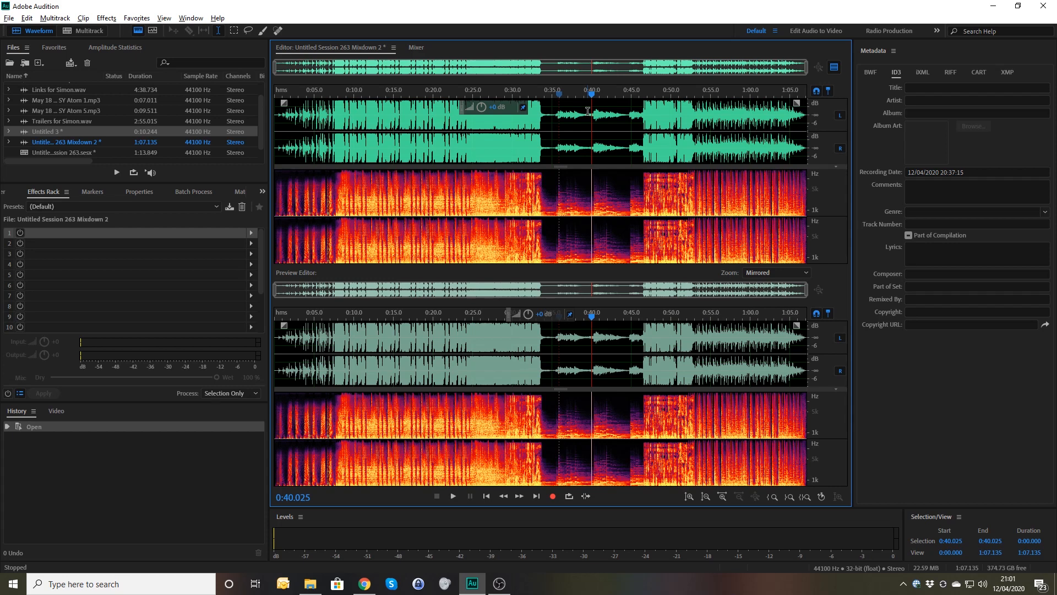
click(688, 95)
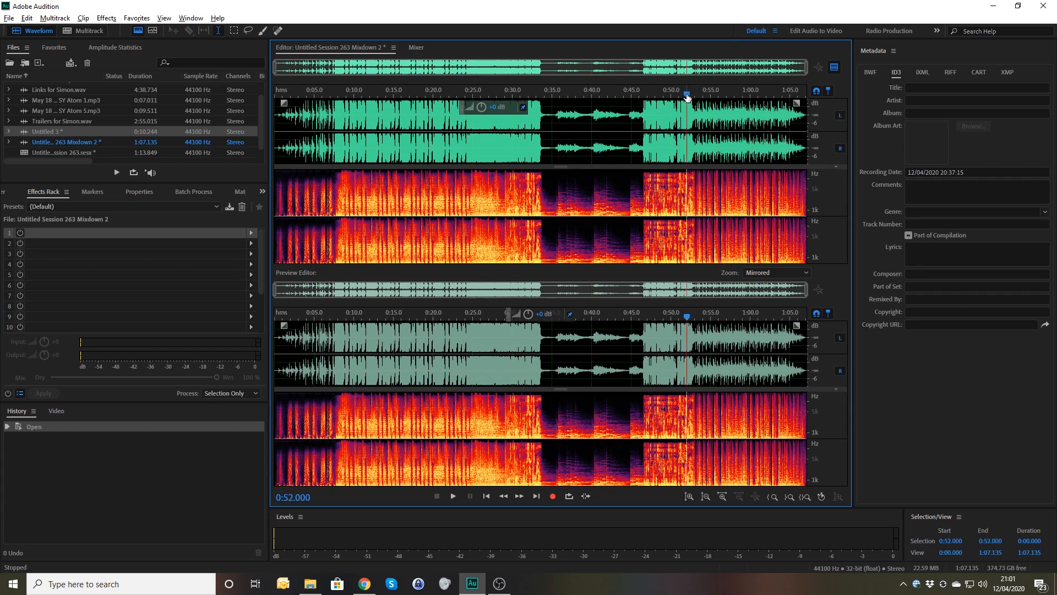
key(space)
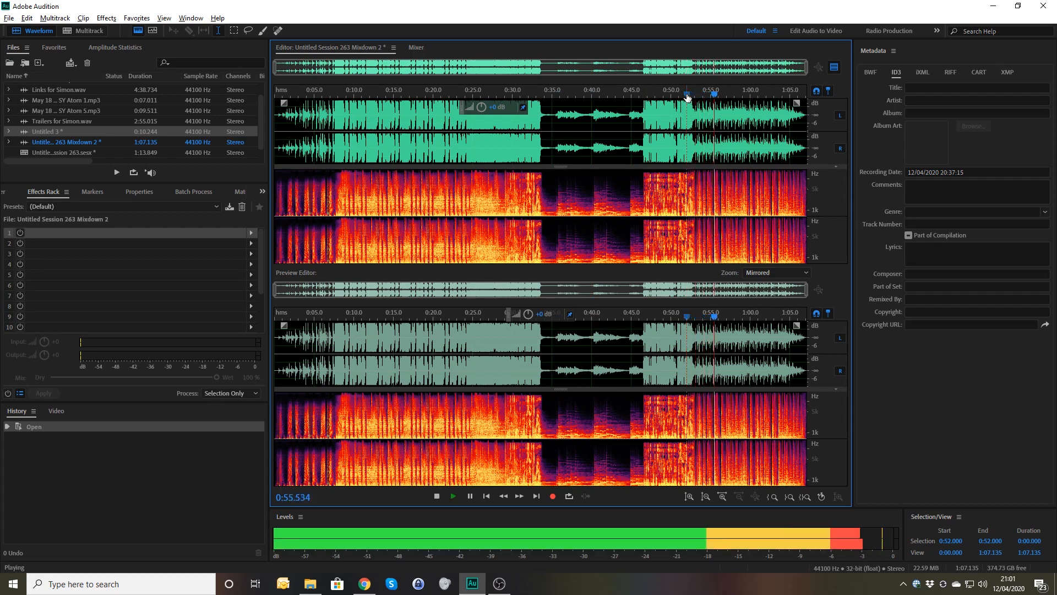
key(space)
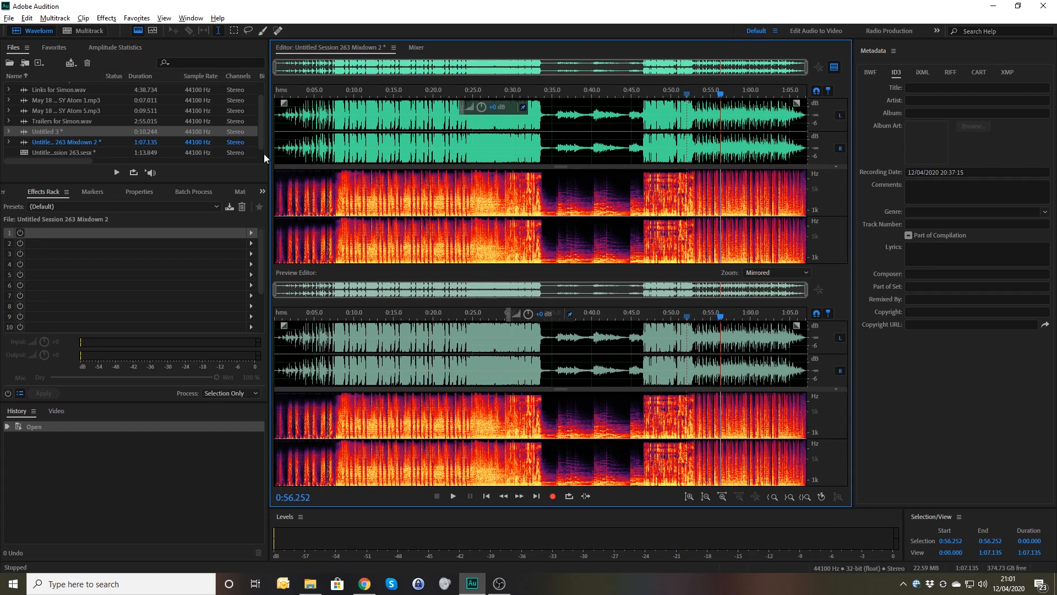
Add a Single-band Compressor to the first effects rack slot of the mixdown file
click(251, 233)
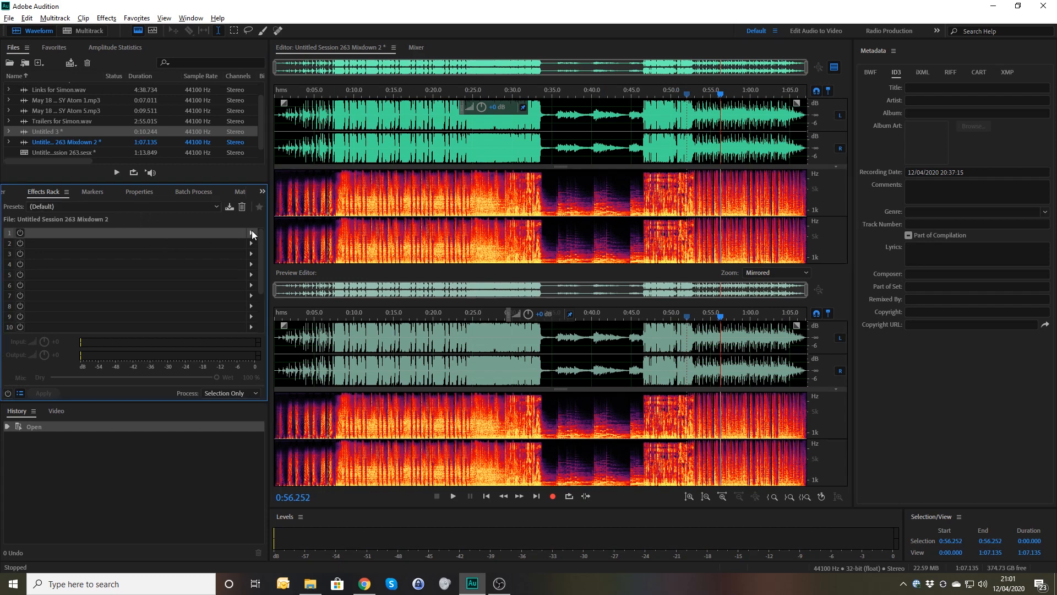
mouse_move(335, 274)
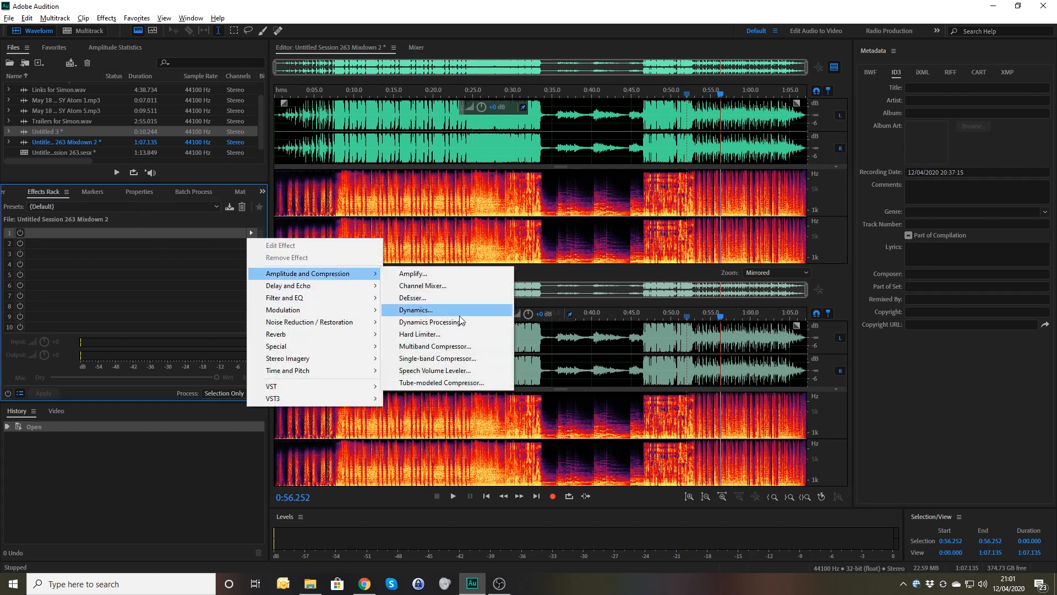
click(457, 360)
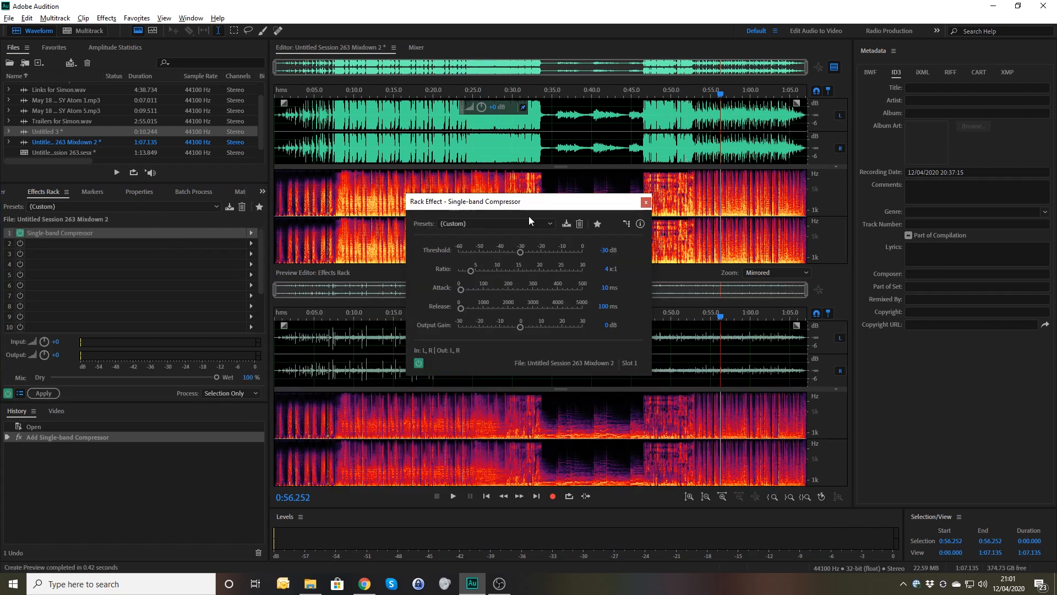
Move the Single-band Compressor window clear of the preview waveform and load its (Default) preset
drag(525, 203, 739, 134)
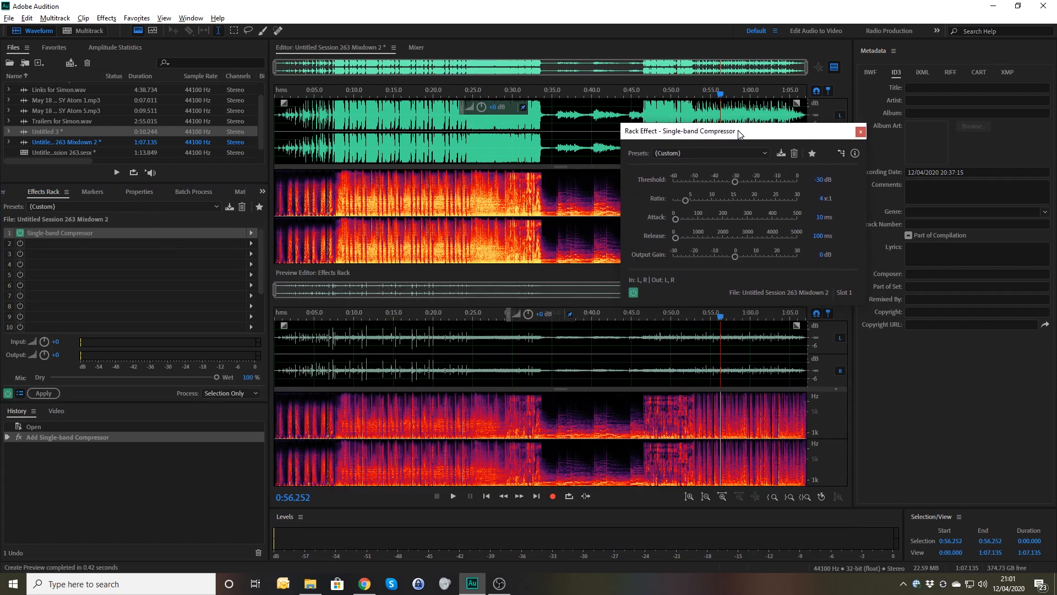
click(709, 156)
click(706, 166)
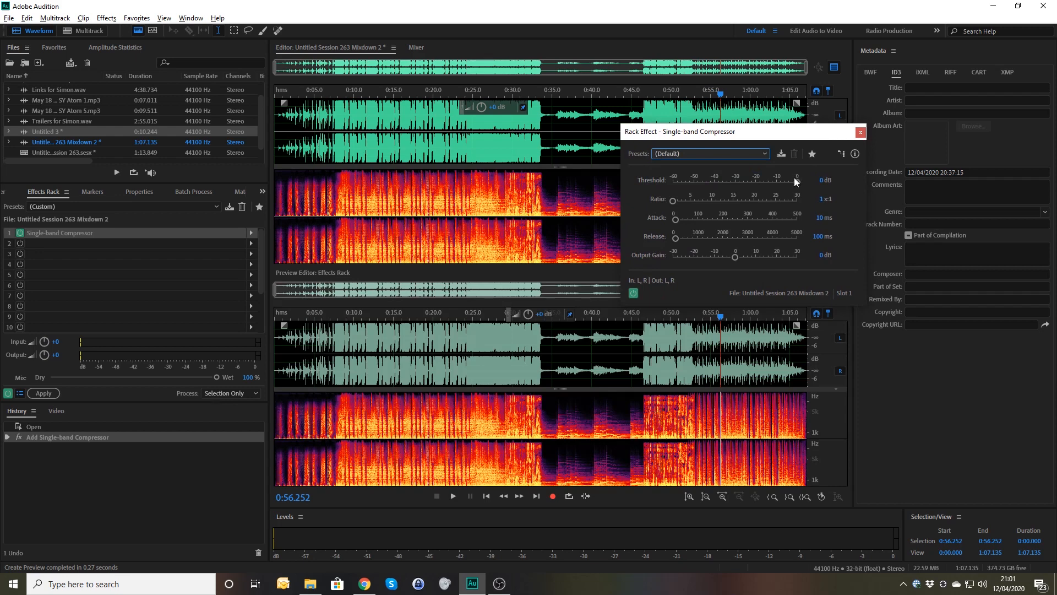
Set the compressor's threshold to -20 dB and its ratio to 30:1
click(824, 181)
text(-20)
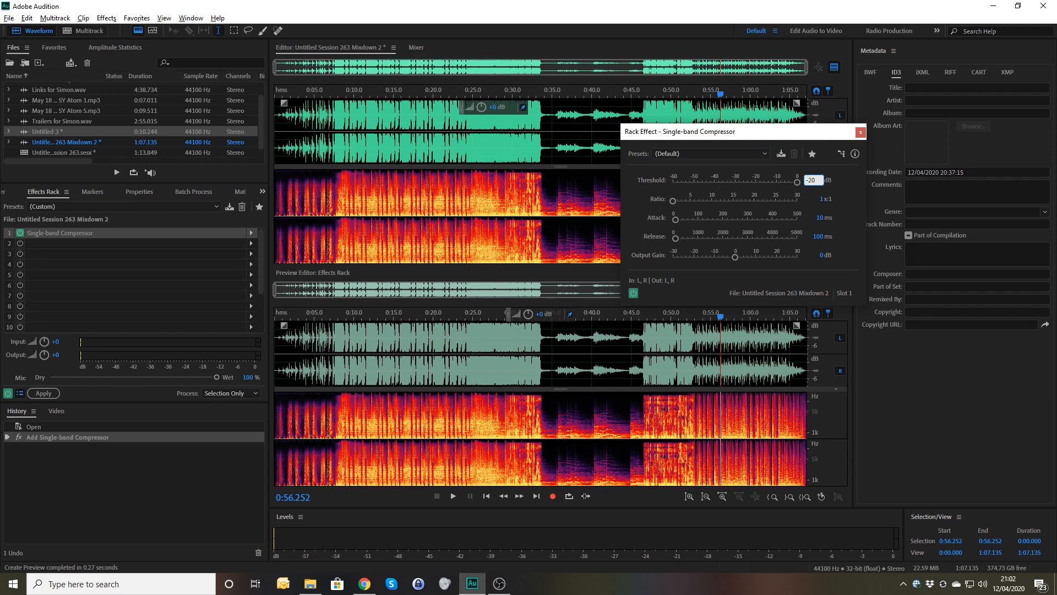
key(Return)
click(821, 199)
text(30)
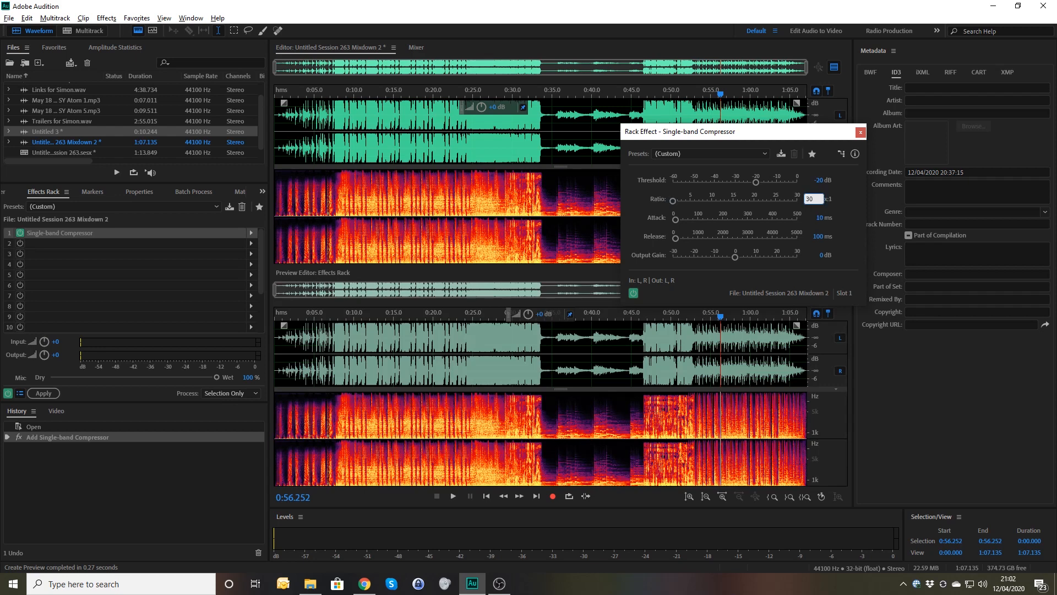
key(Return)
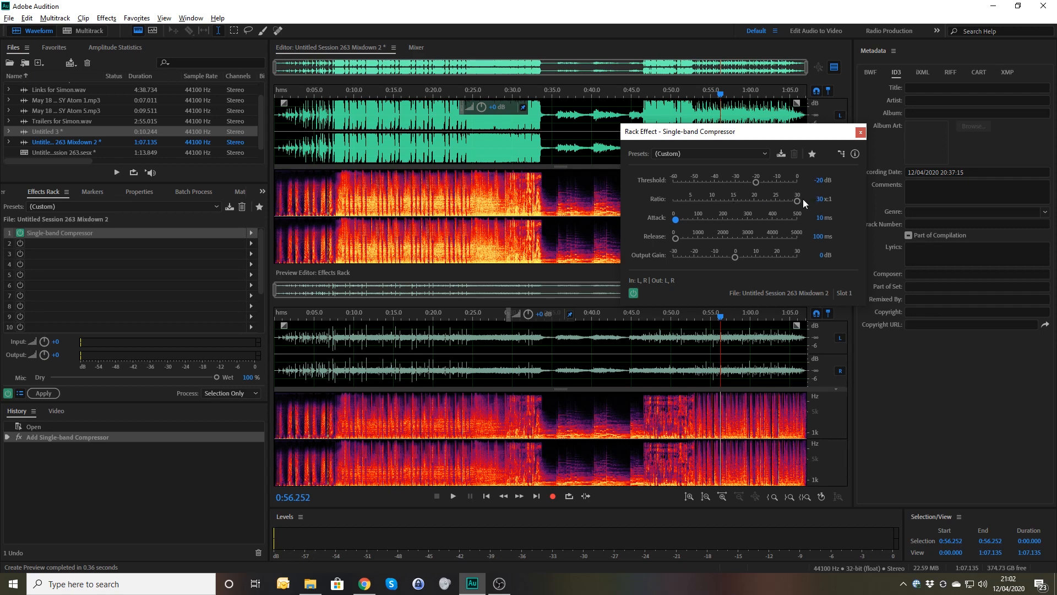
Try a compressor ratio of 3:1 for comparison and return the ratio to 30:1
drag(797, 200, 682, 207)
drag(818, 199, 820, 200)
click(820, 199)
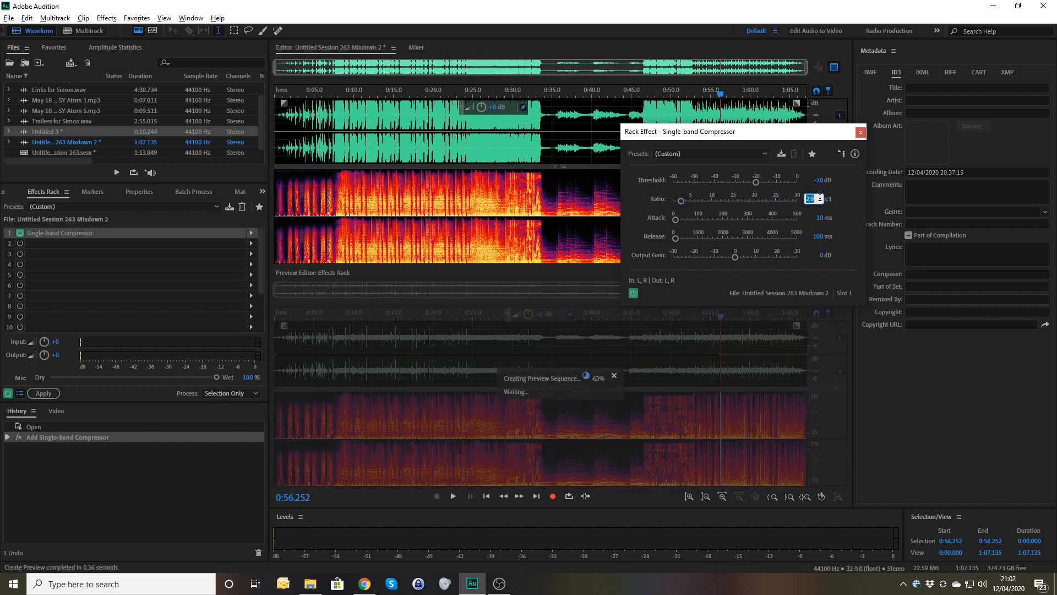
text(3)
key(Return)
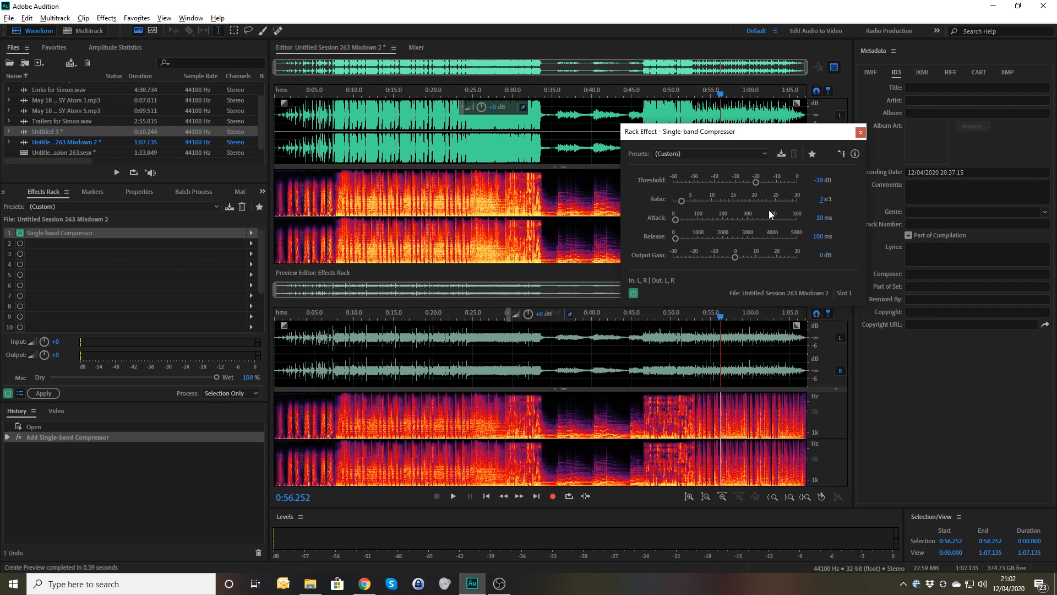
drag(713, 201, 887, 198)
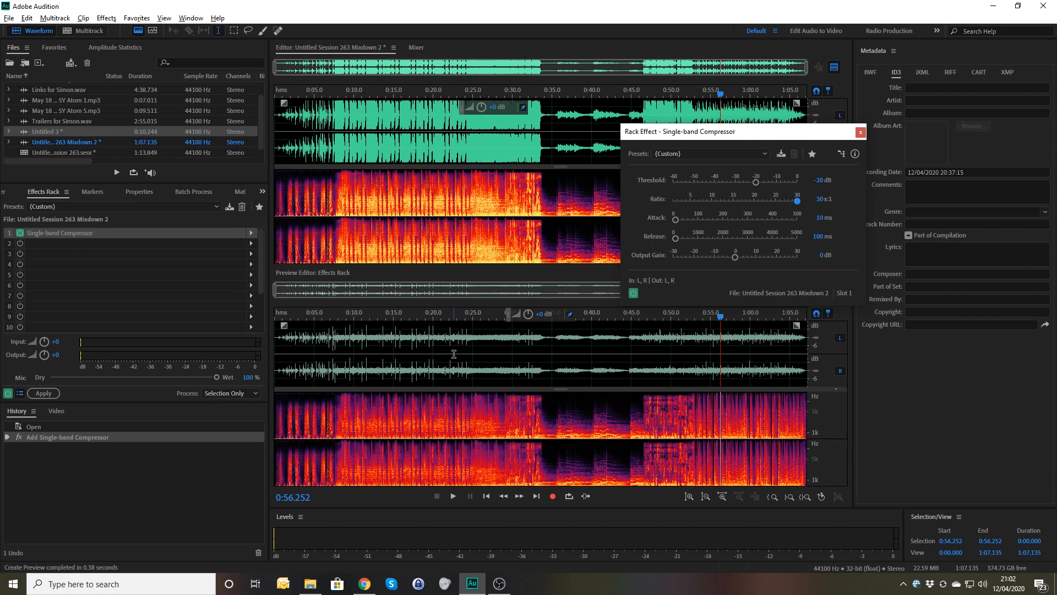
Play passages of the compressed mixdown from 0:06.317 and 0:30.339
click(325, 99)
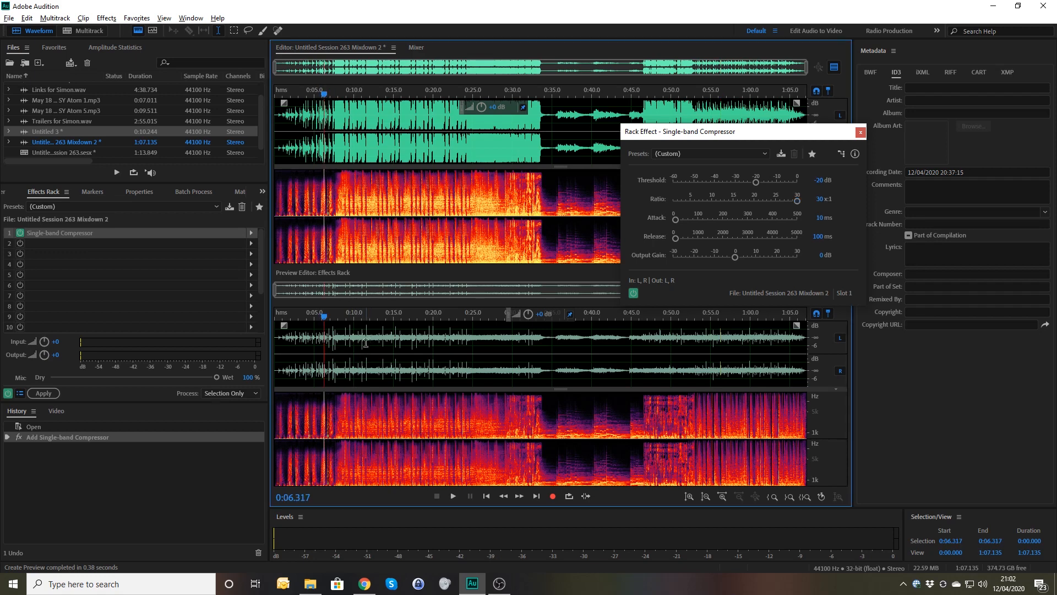
key(space)
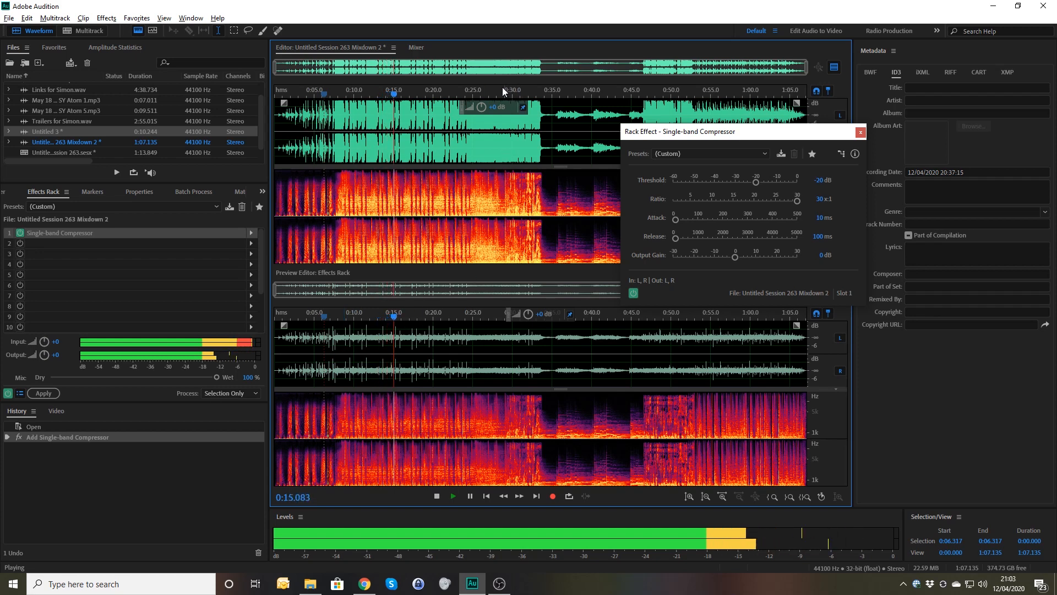
key(space)
click(516, 94)
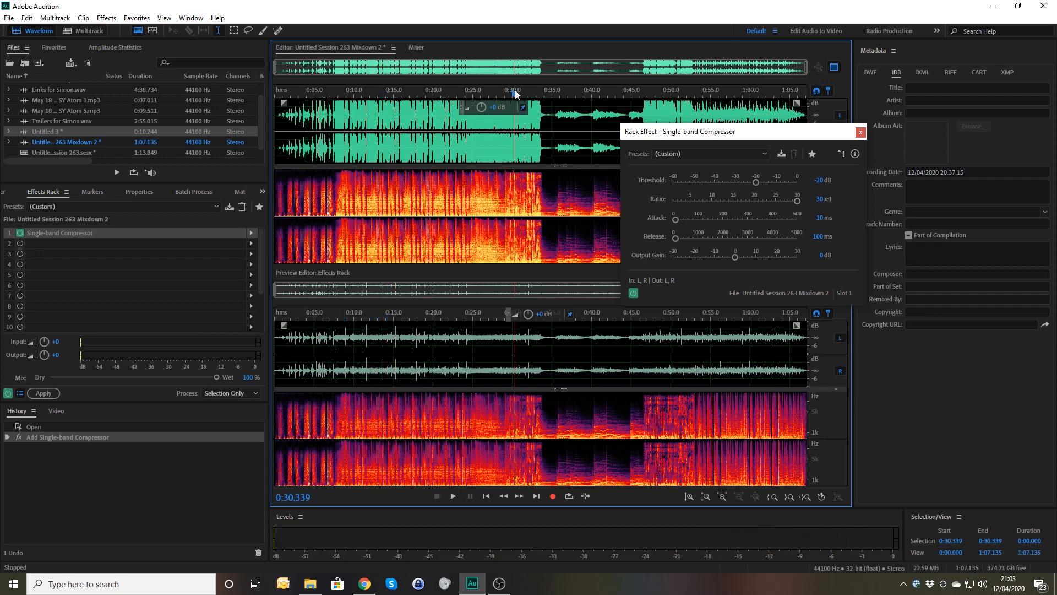
key(space)
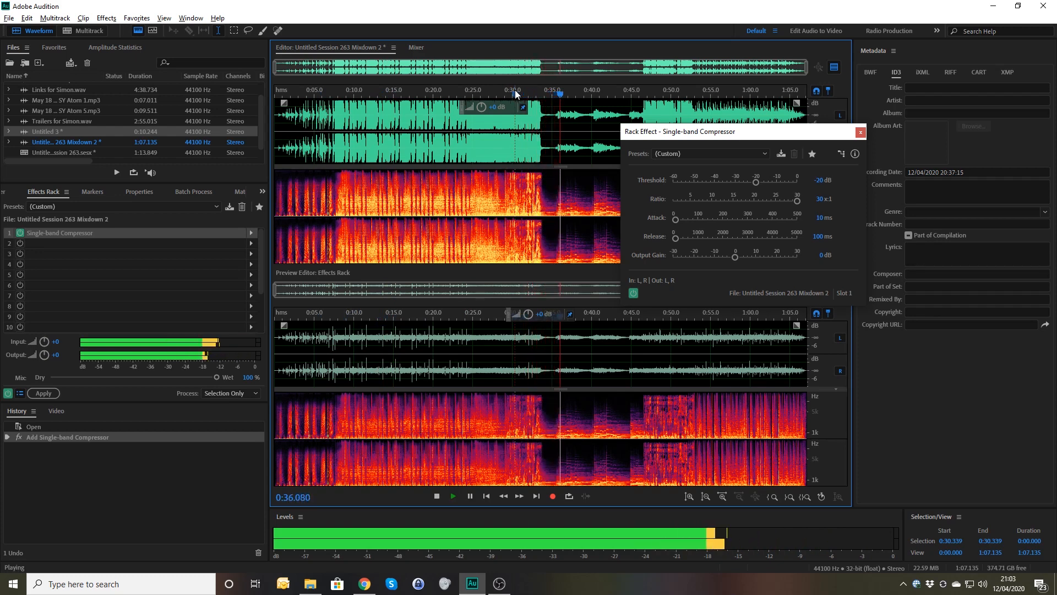
key(space)
Set the compressor's attack to 0 ms and play the mixdown from 0:07.150
click(821, 218)
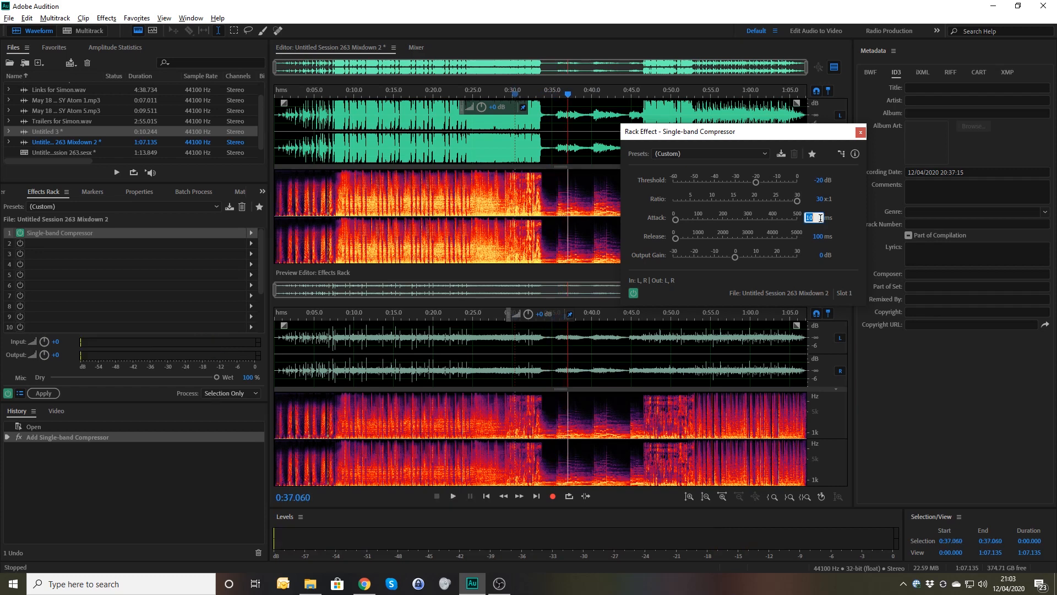
text(0)
key(Return)
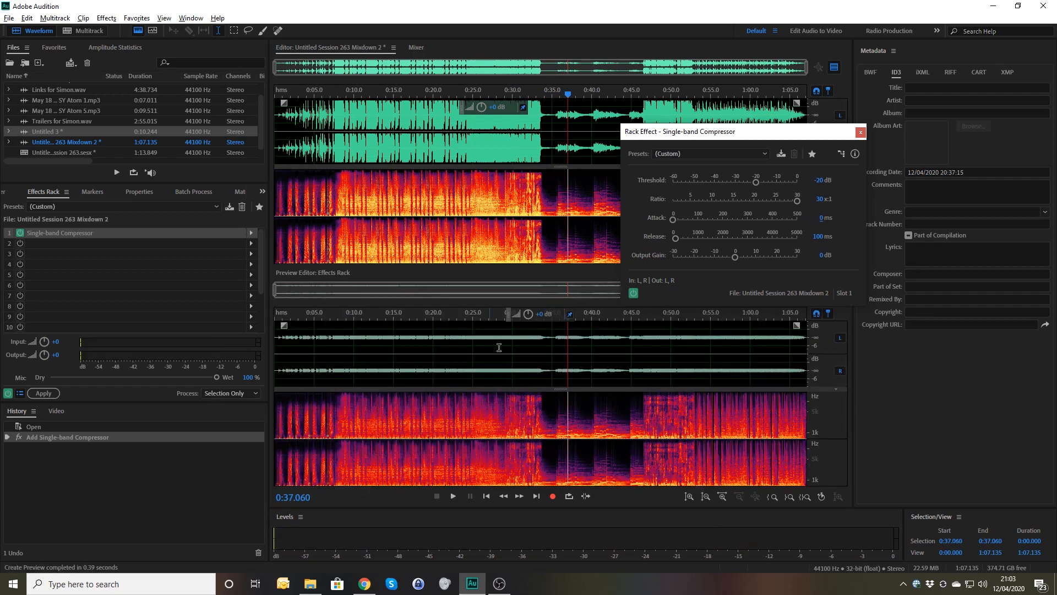
click(455, 90)
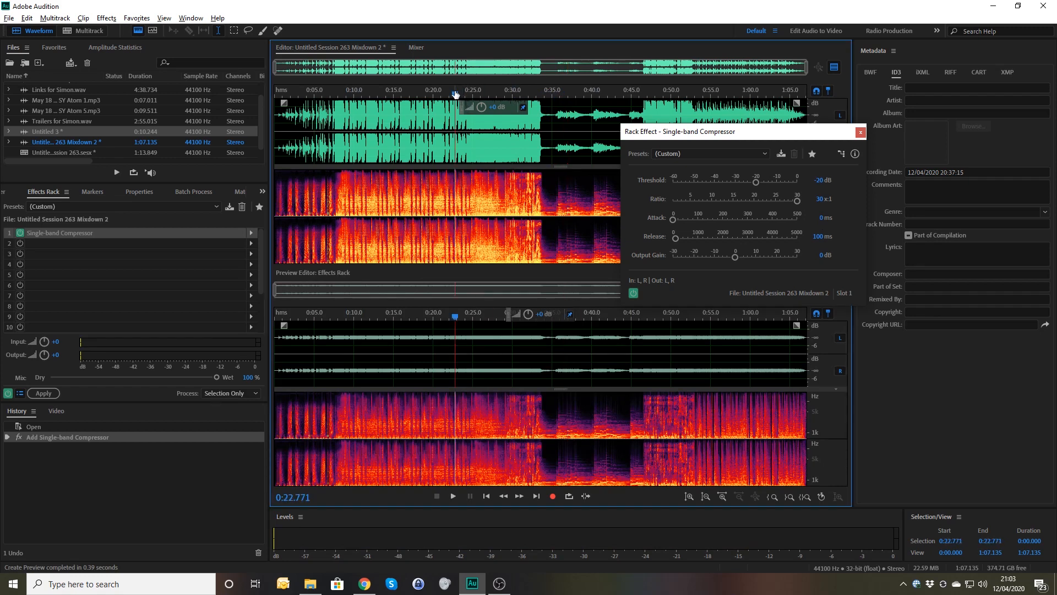
click(331, 94)
key(space)
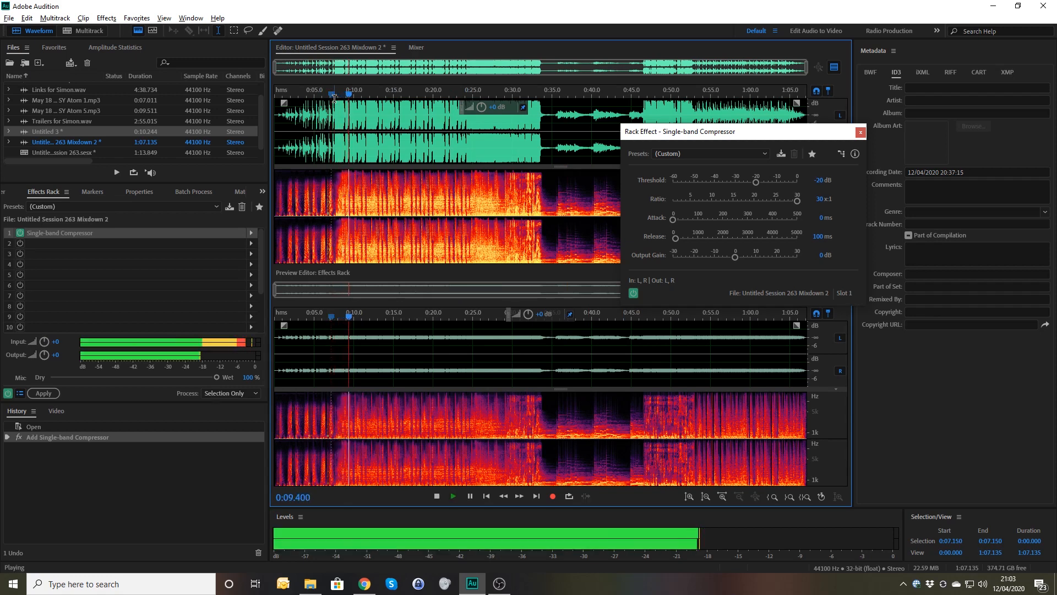
key(space)
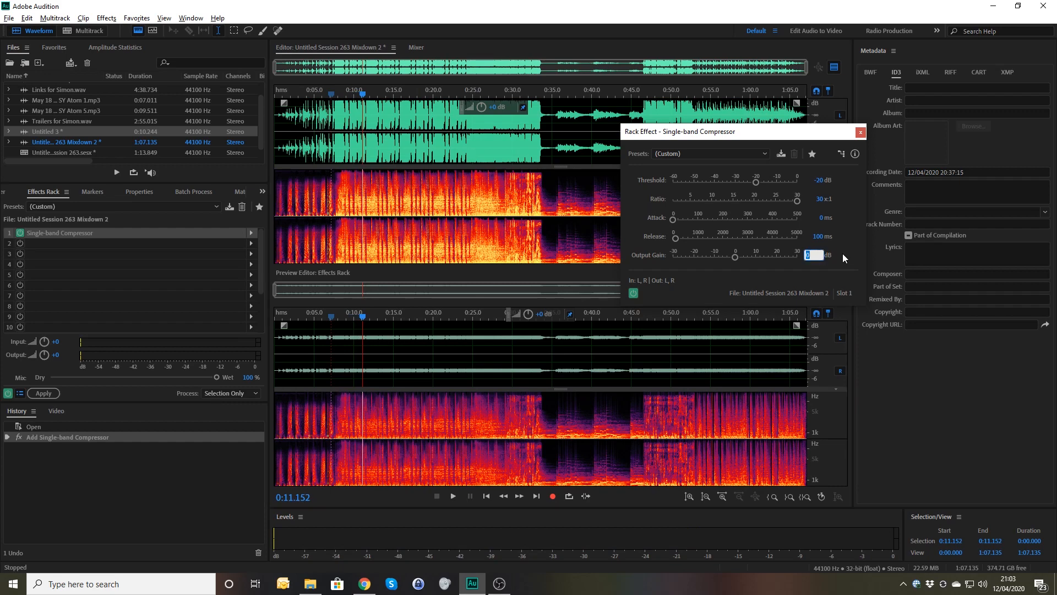
Set the compressor's output gain to 15 dB and play the mixdown from 0:28.048 and 0:33.949
text(15)
key(Return)
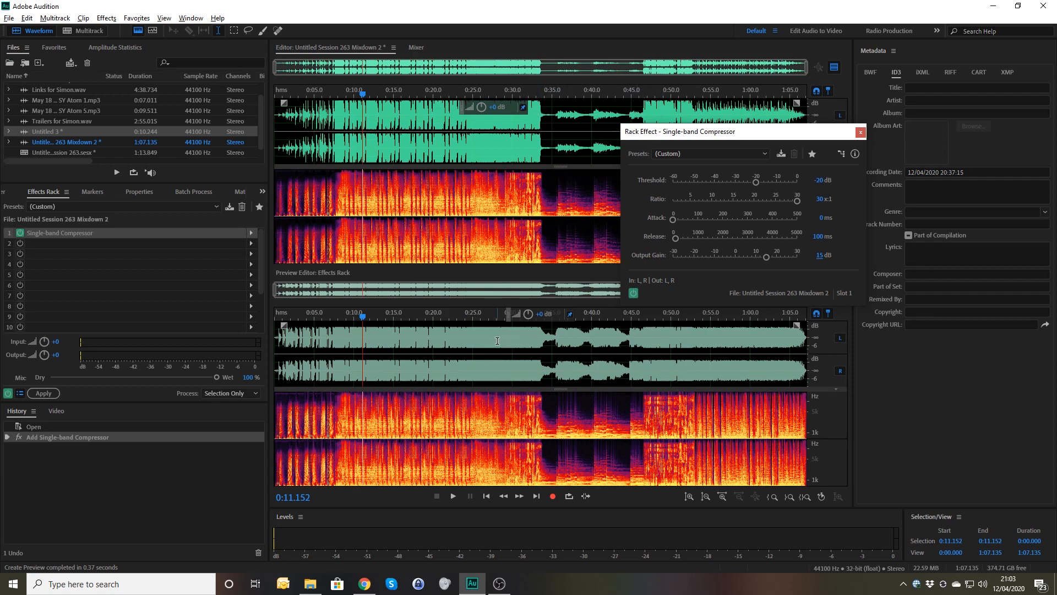
key(space)
click(497, 321)
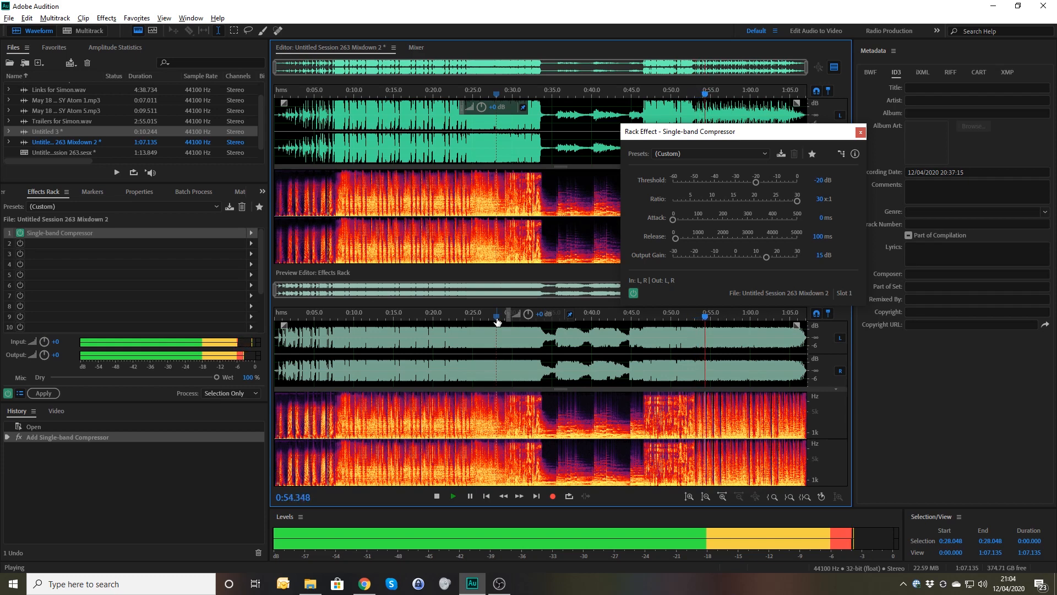
key(space)
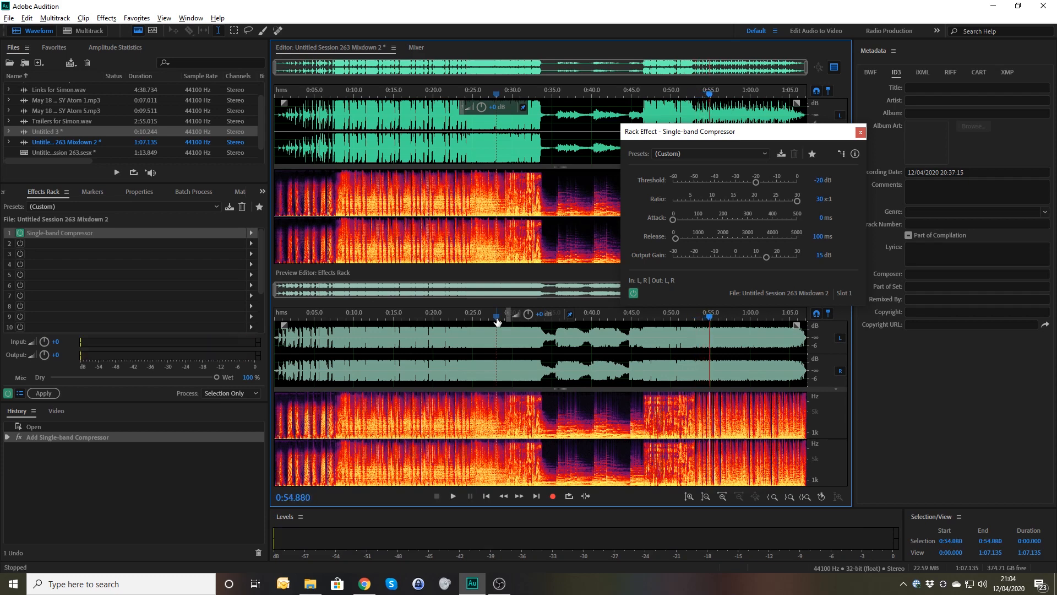
click(544, 93)
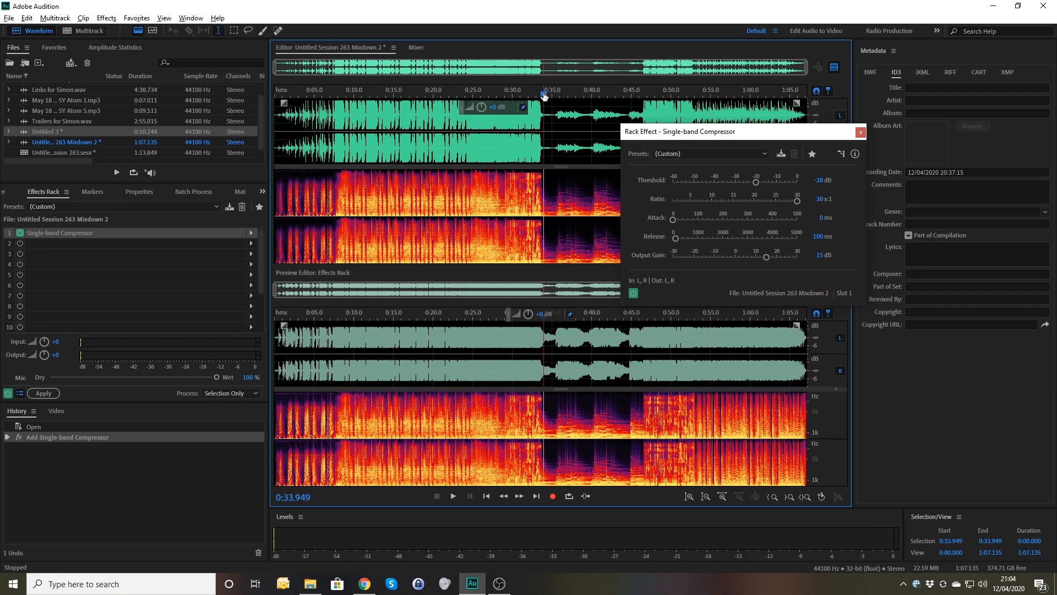
key(space)
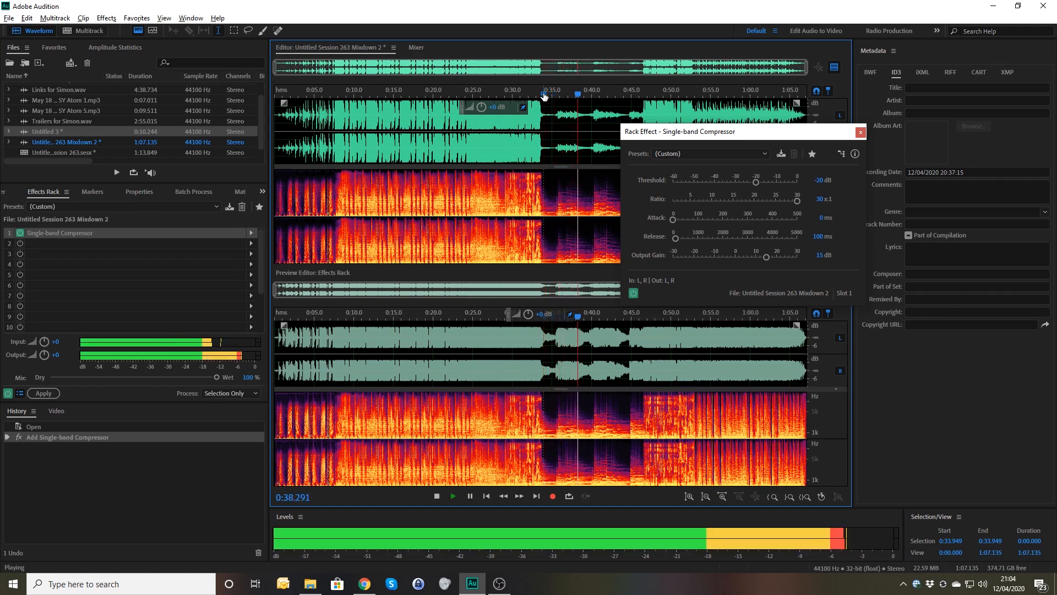
key(space)
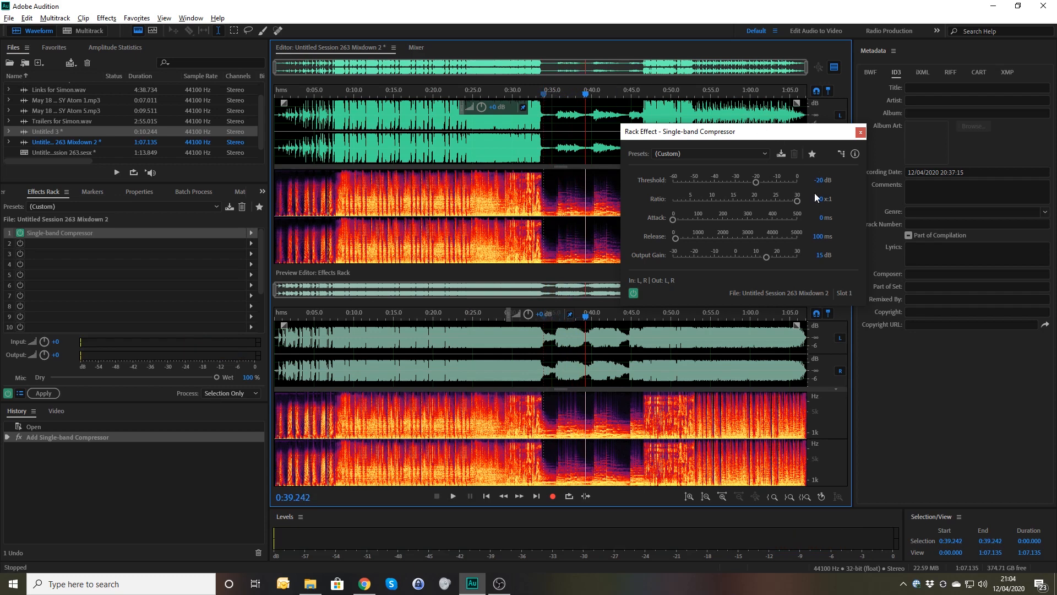
Set the compressor's threshold to -30 dB and its ratio to 4:1
click(819, 180)
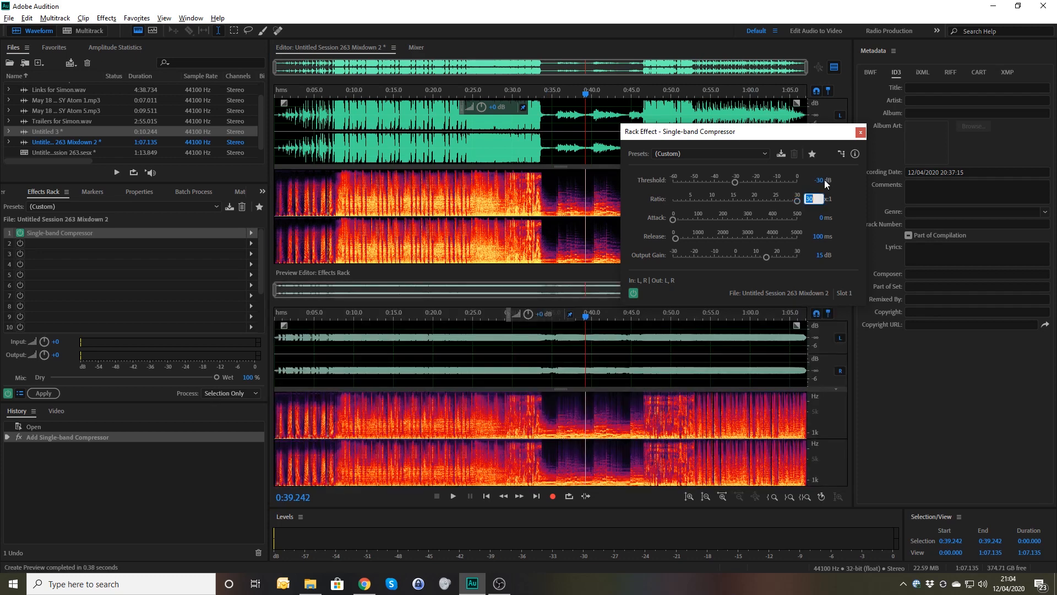
text(4)
key(Tab)
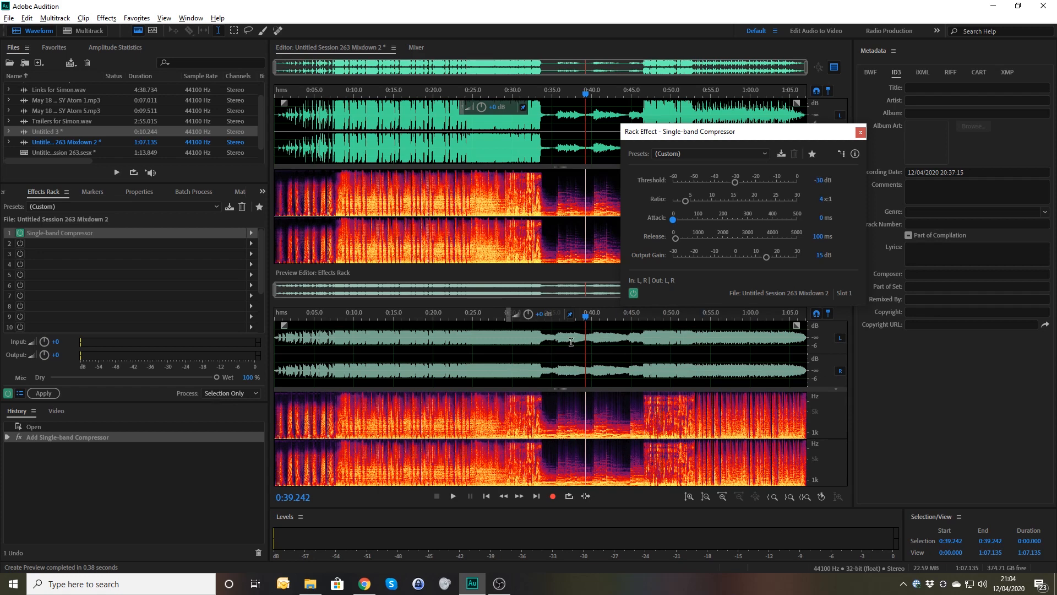
Play the mixdown with the gentler compression from 0:20.064 and 0:34.505
click(434, 319)
key(space)
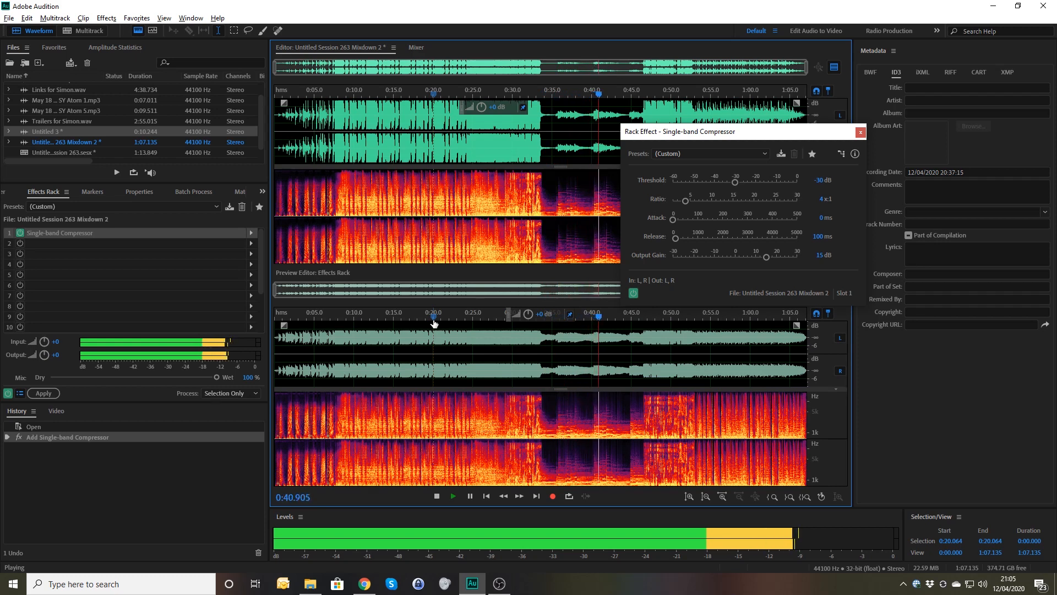
key(space)
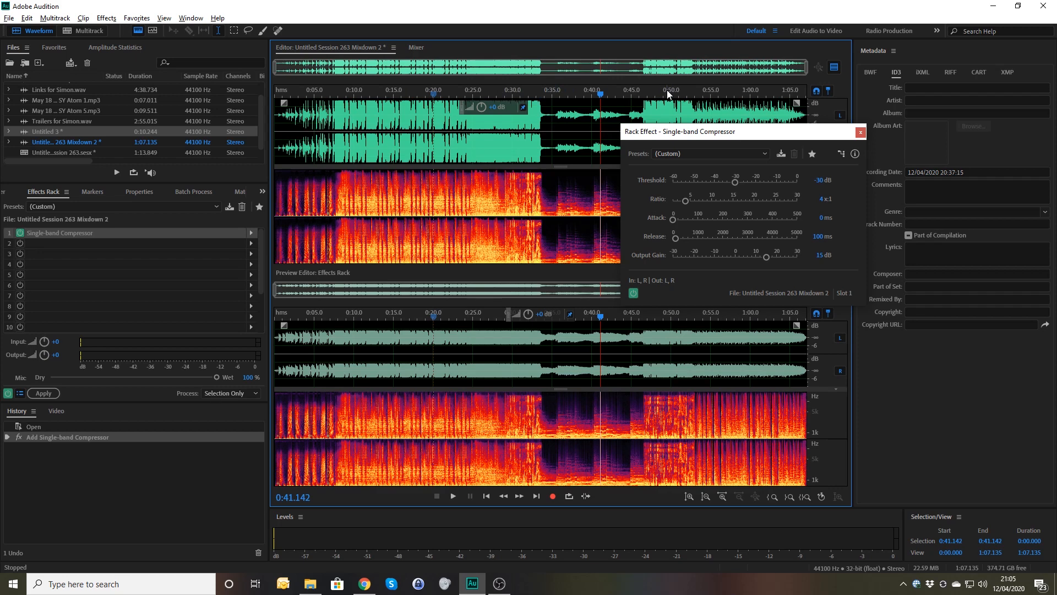
click(547, 85)
key(space)
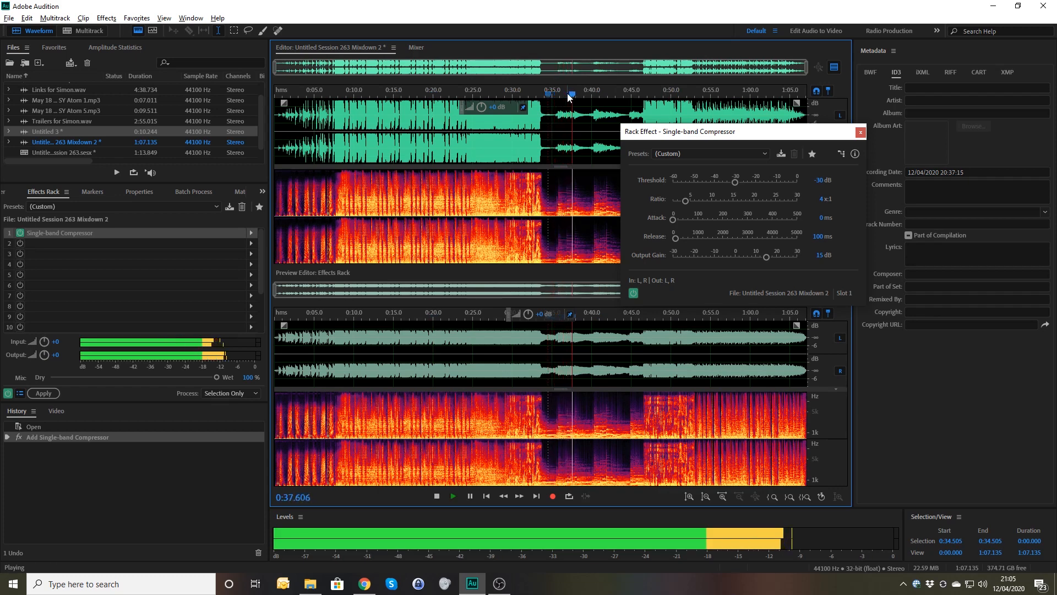
key(space)
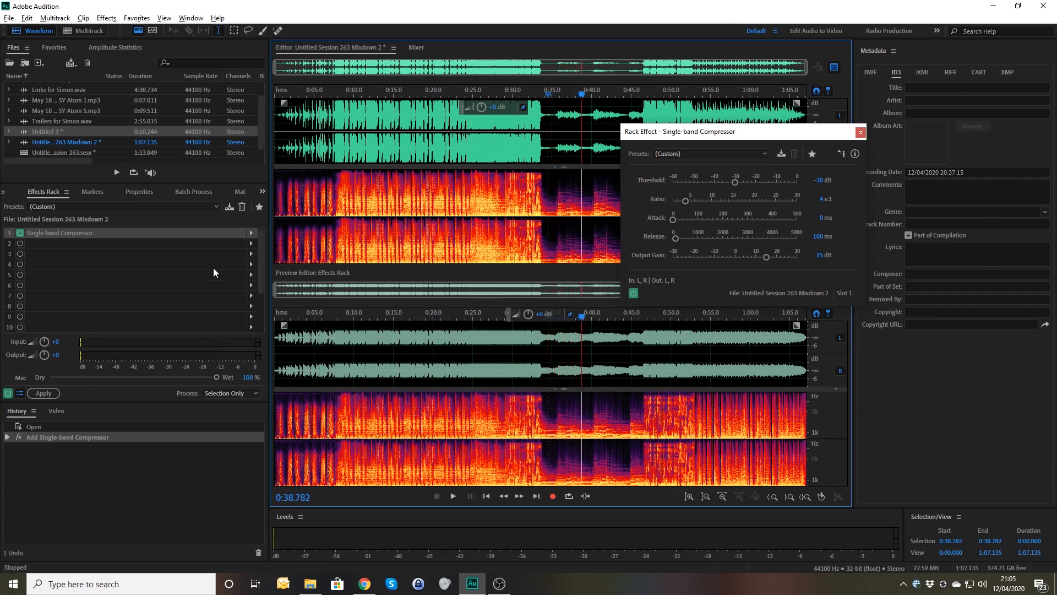
Play the quiet passage from 0:33.671 with the effects rack bypassed, and from 0:33.324 with the rack switched back on
click(8, 393)
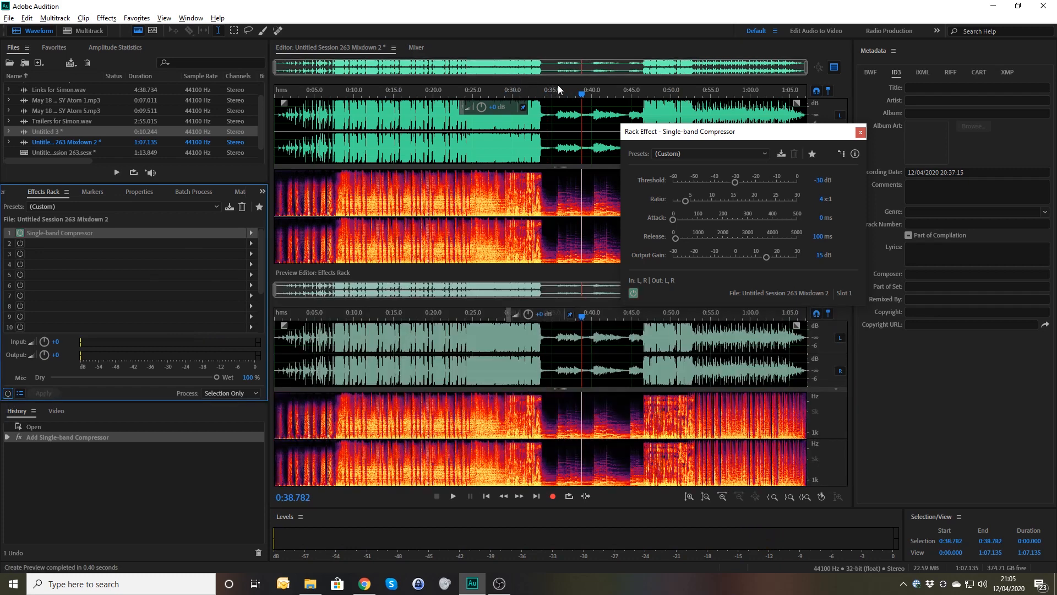
click(542, 92)
key(space)
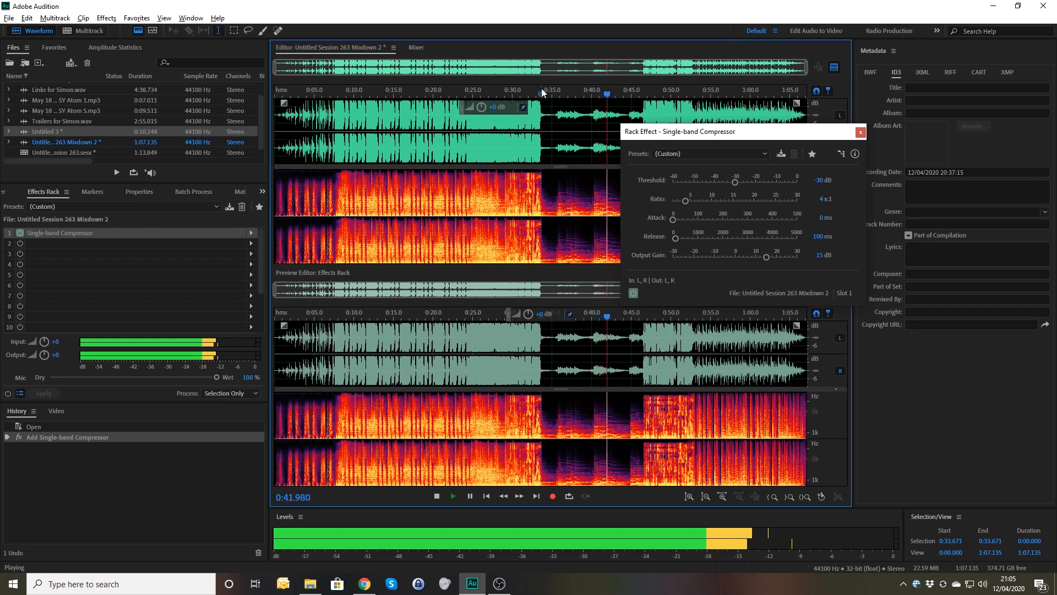
key(space)
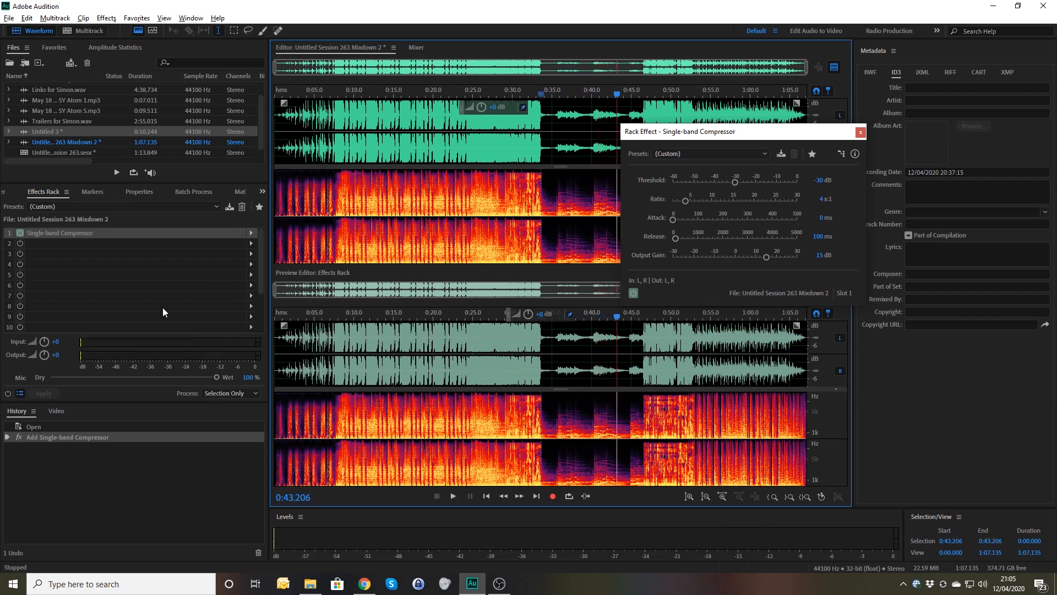
click(8, 394)
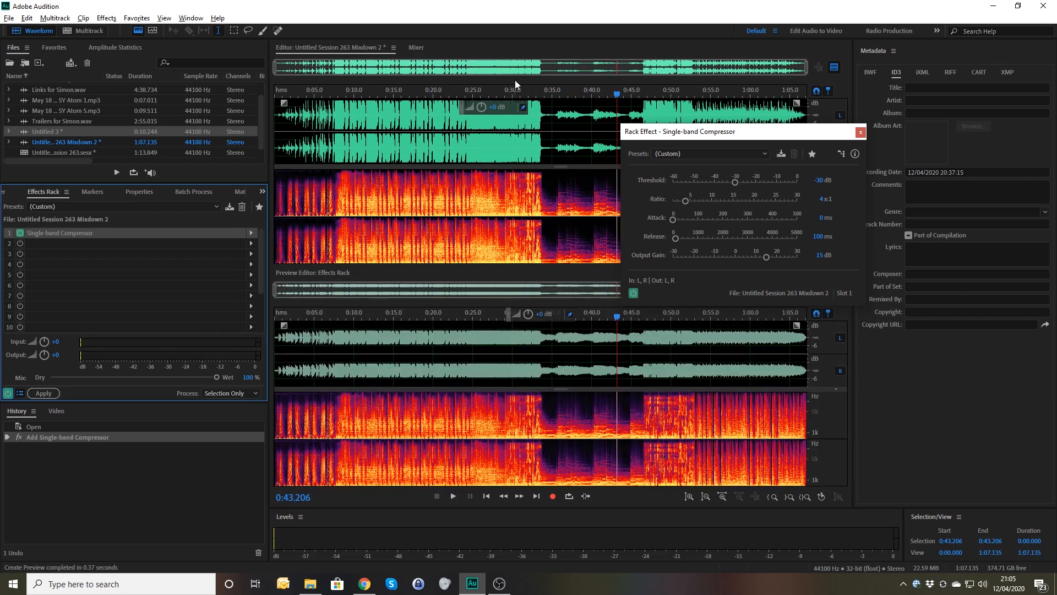
click(539, 92)
key(space)
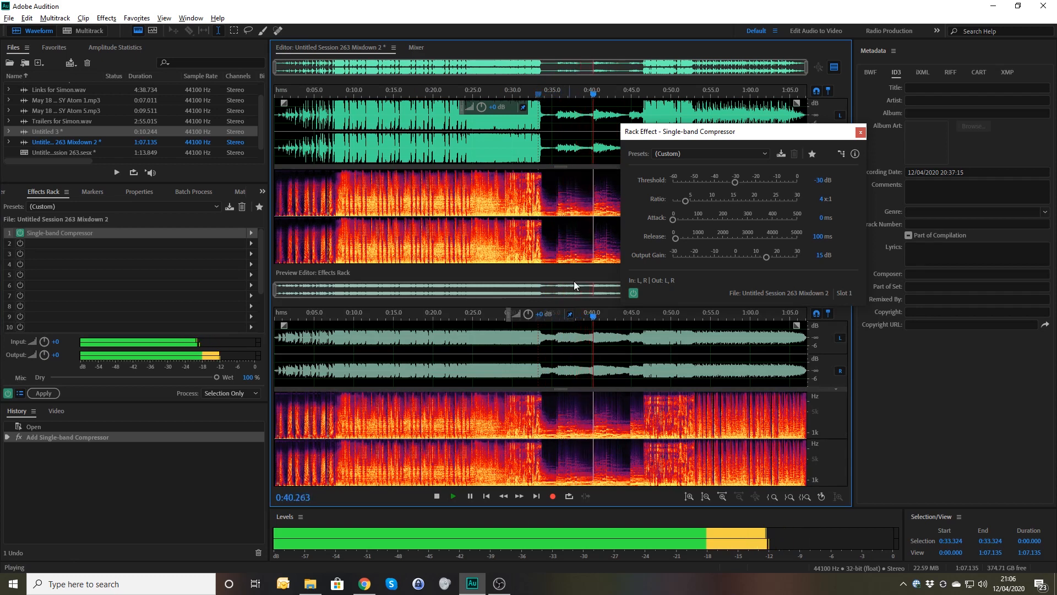
key(space)
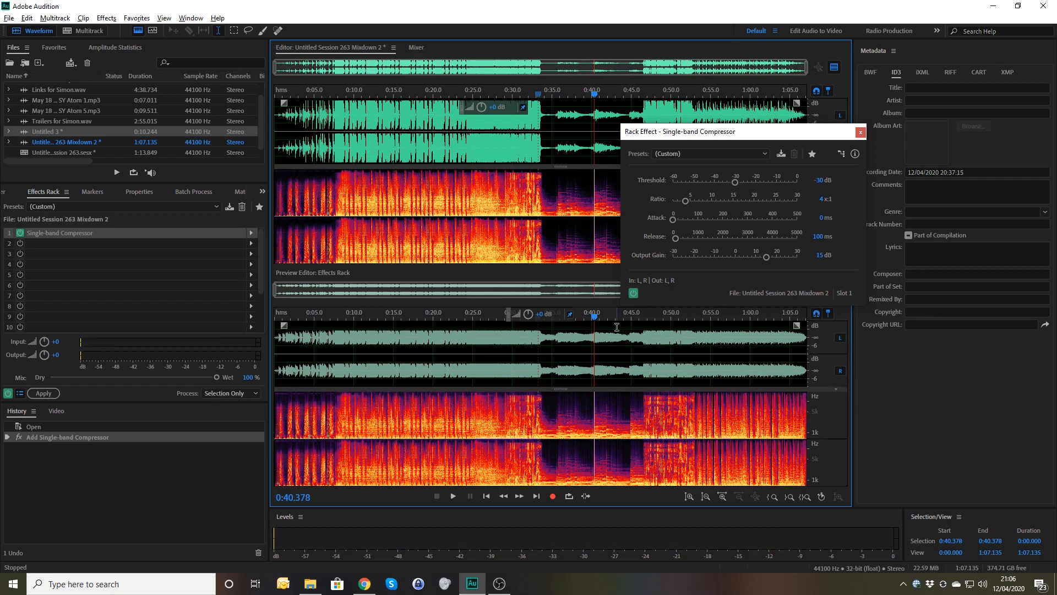
Set the compressor's threshold to -20 dB and its ratio to 30:1, and play the quiet passage from 0:33.741
click(821, 181)
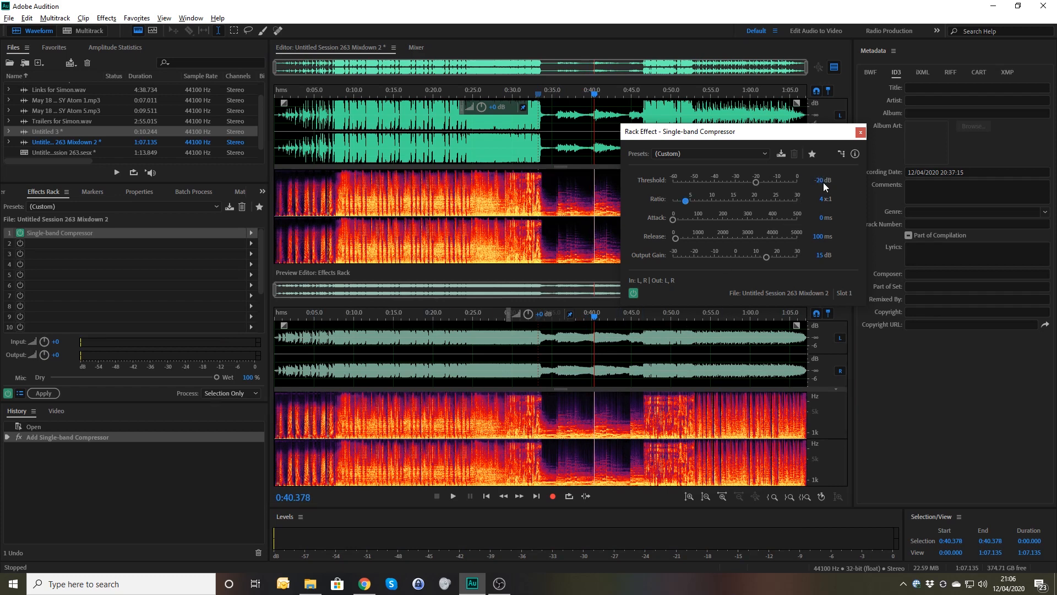
text(30)
key(Return)
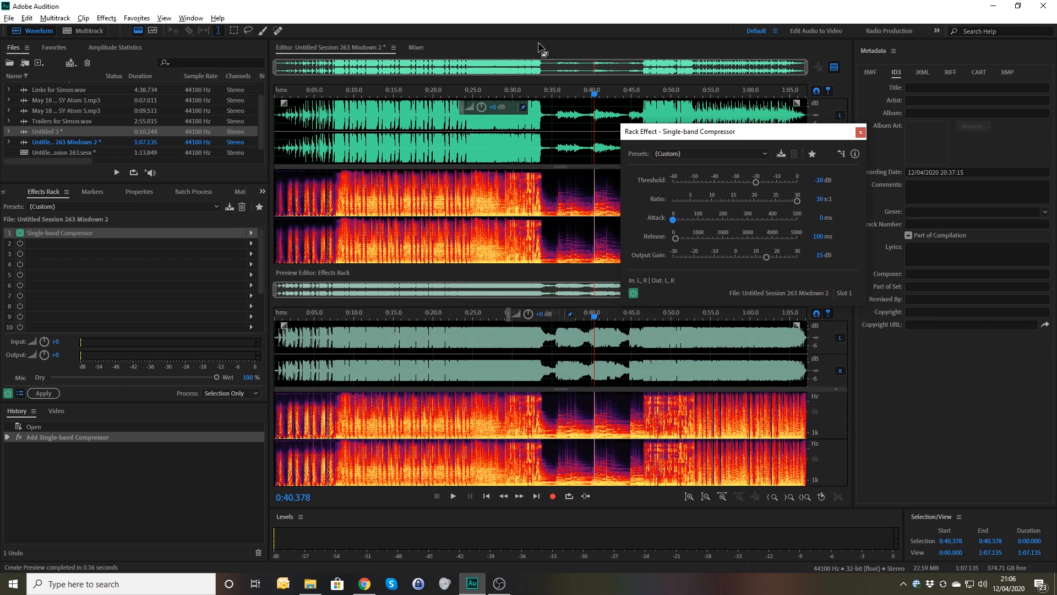
click(542, 90)
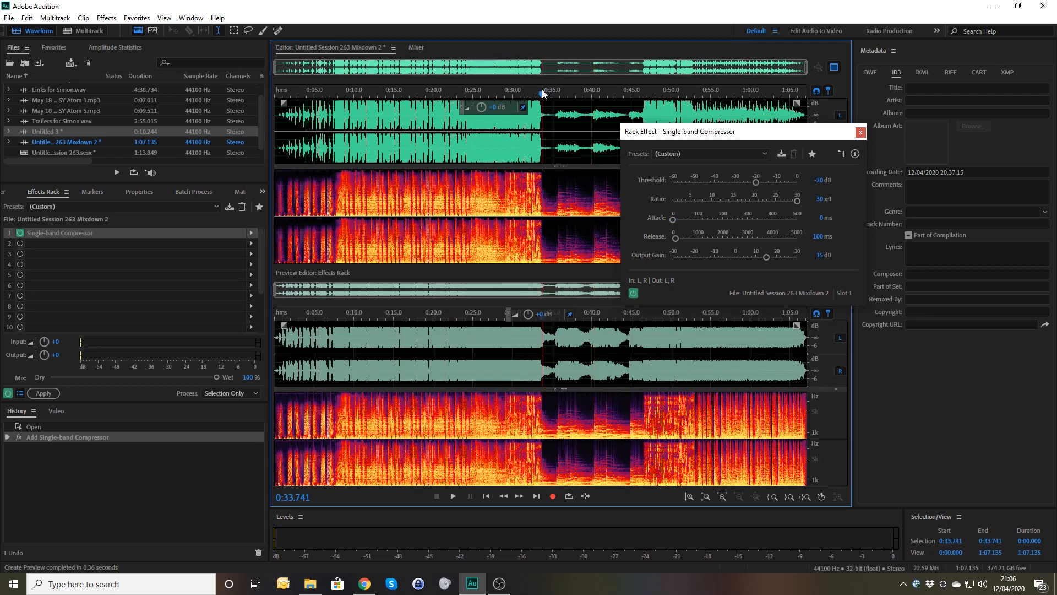
key(space)
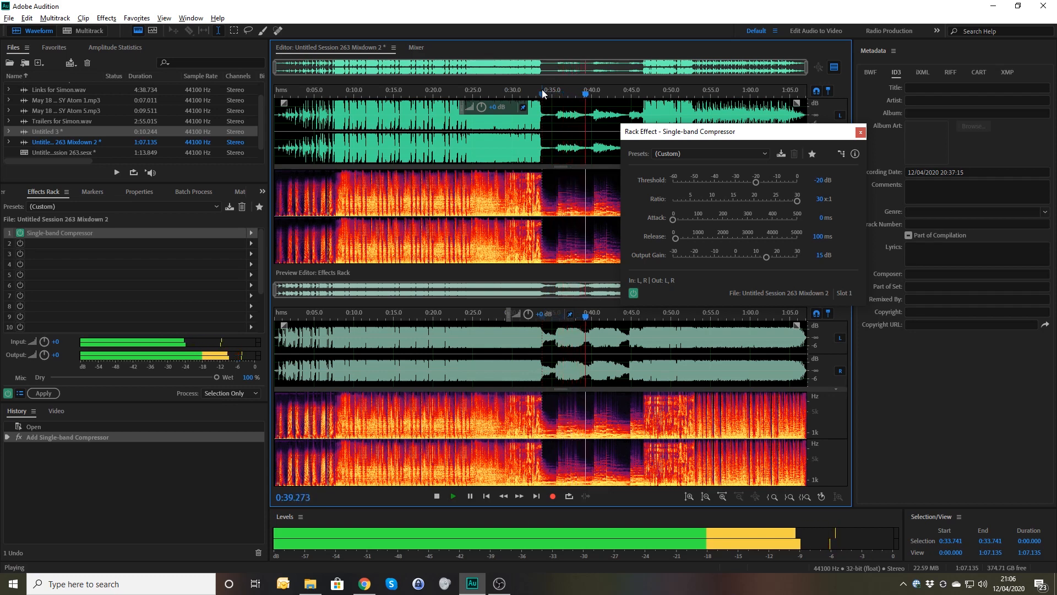
key(space)
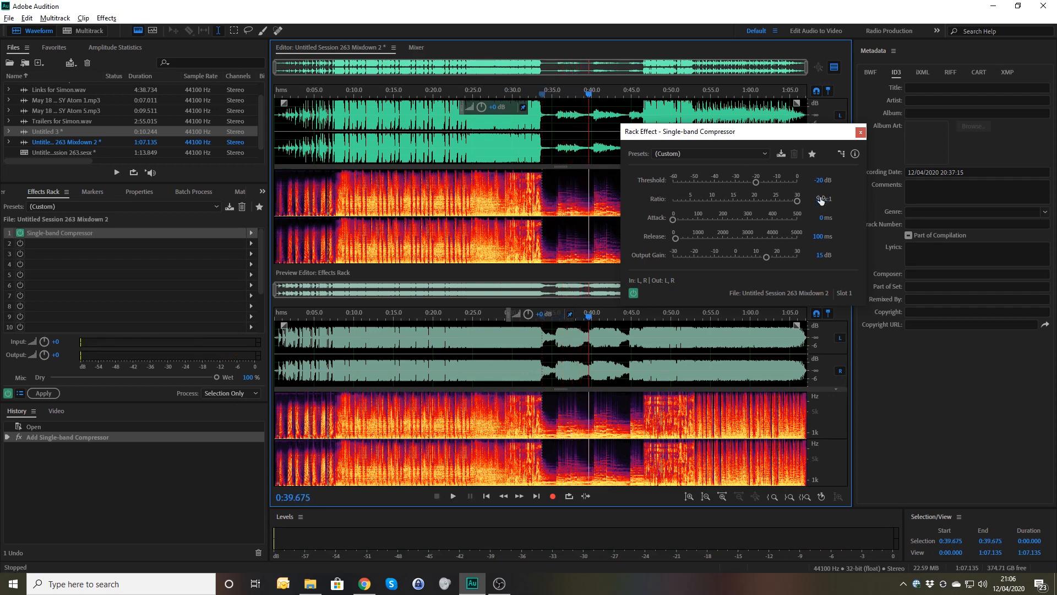
Set the compressor's ratio to 20:1 and play the quiet passage from 0:33.533
click(820, 198)
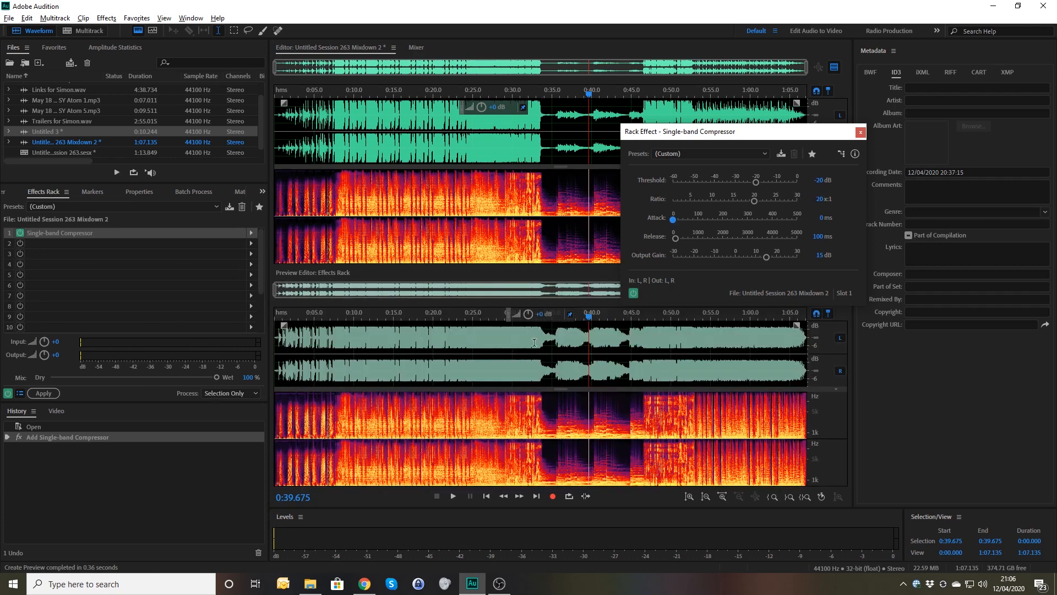
click(540, 90)
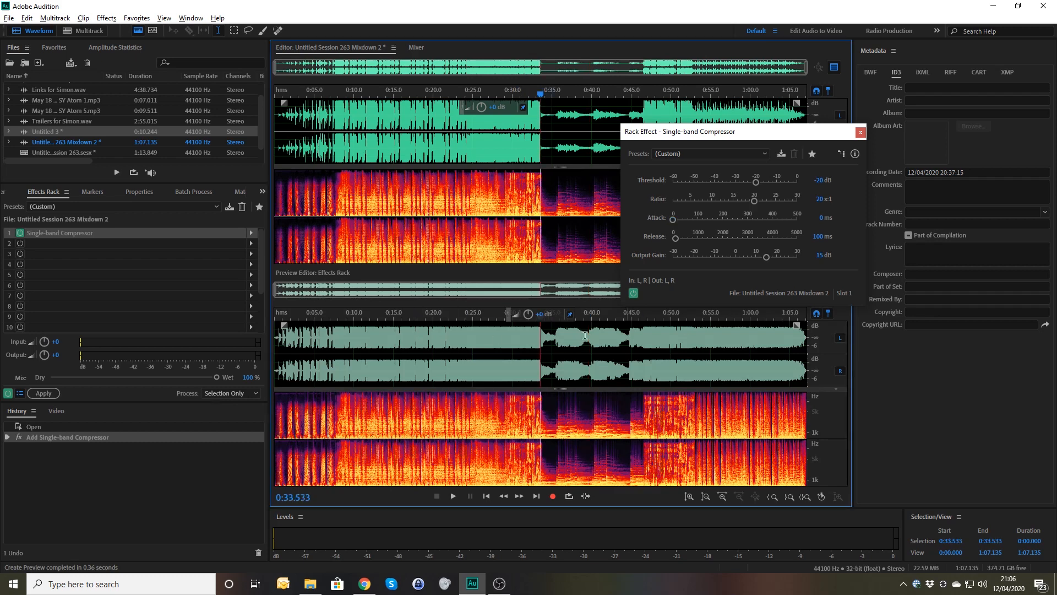
key(space)
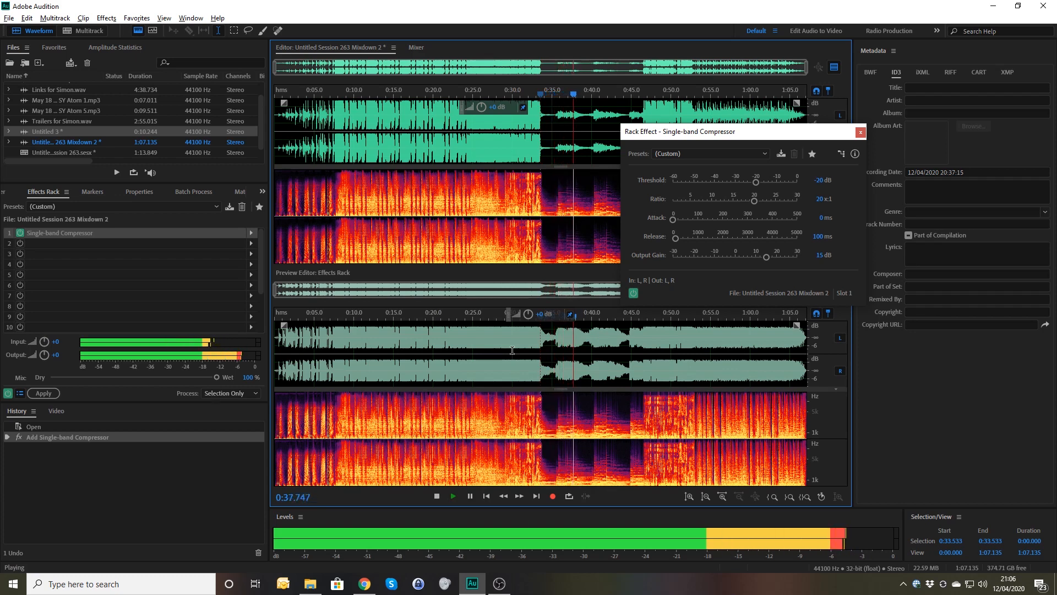
key(space)
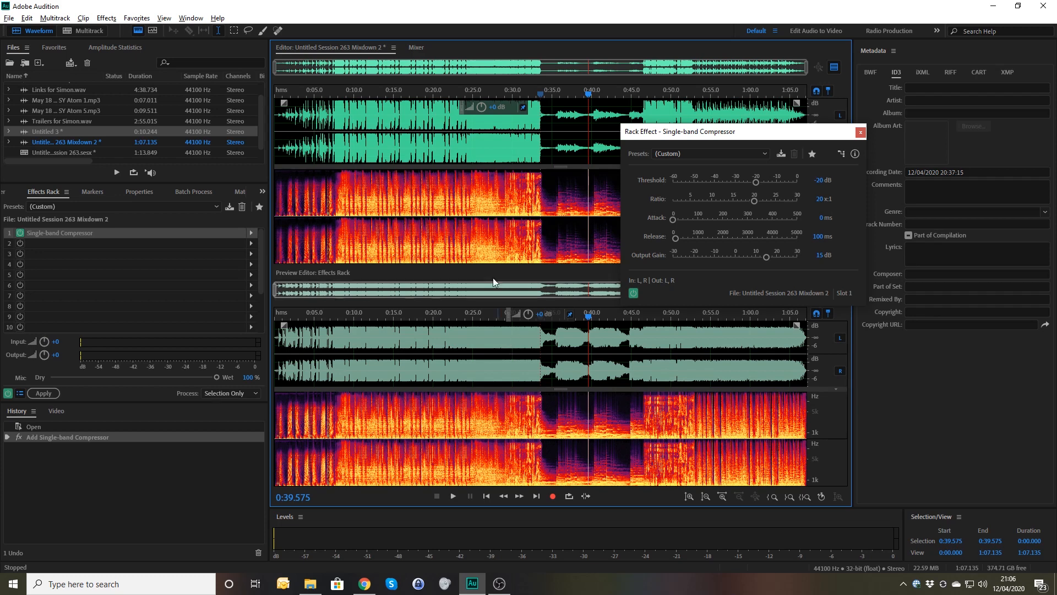
Set the compressor's ratio to 10:1 and play the mixdown from 0:31.727 through the quiet passage into the loud section
click(820, 199)
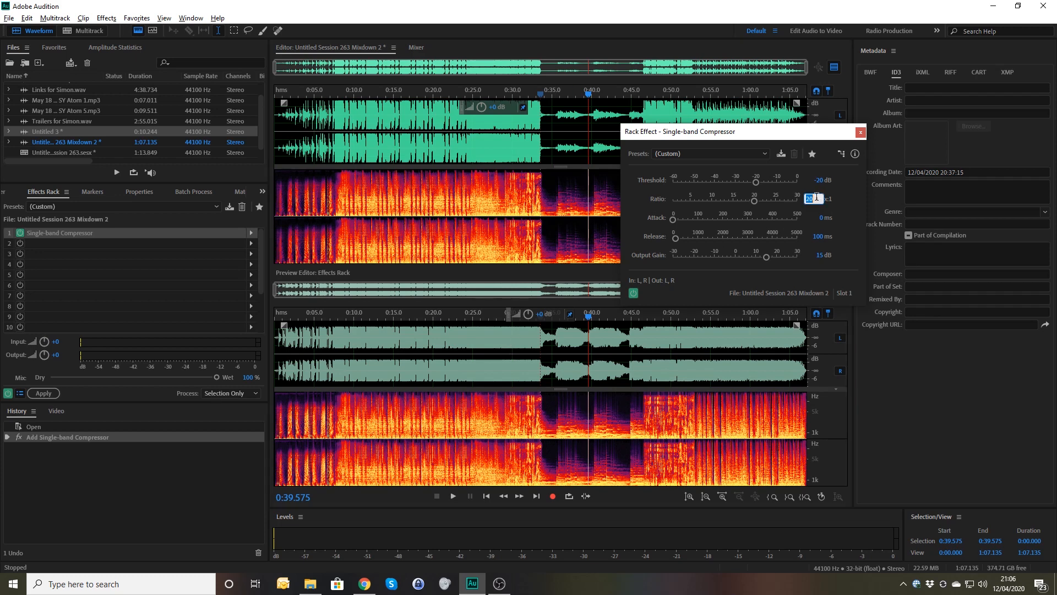
text(10)
key(Return)
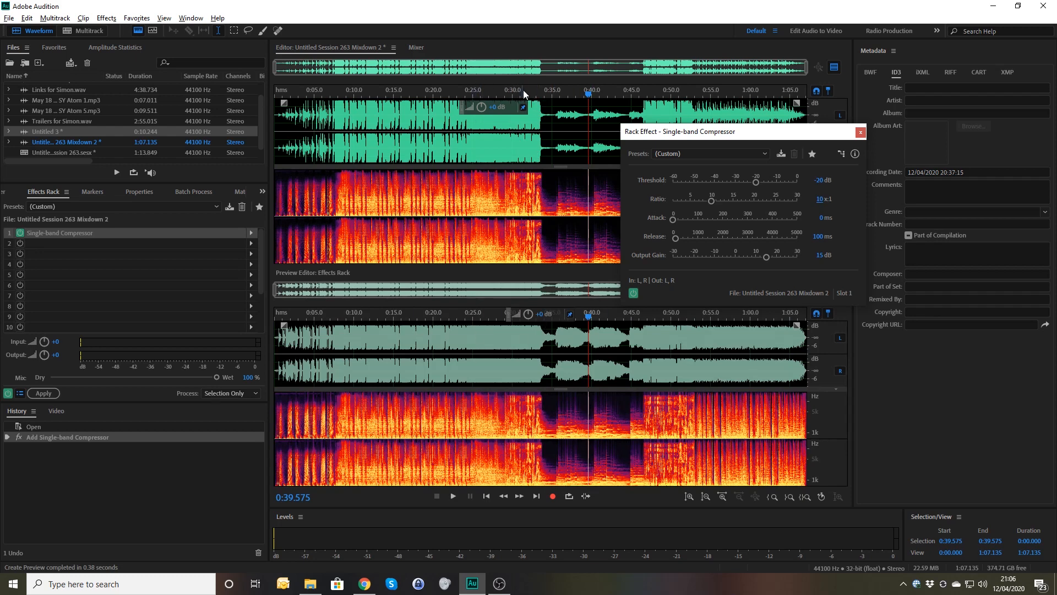
click(527, 89)
key(space)
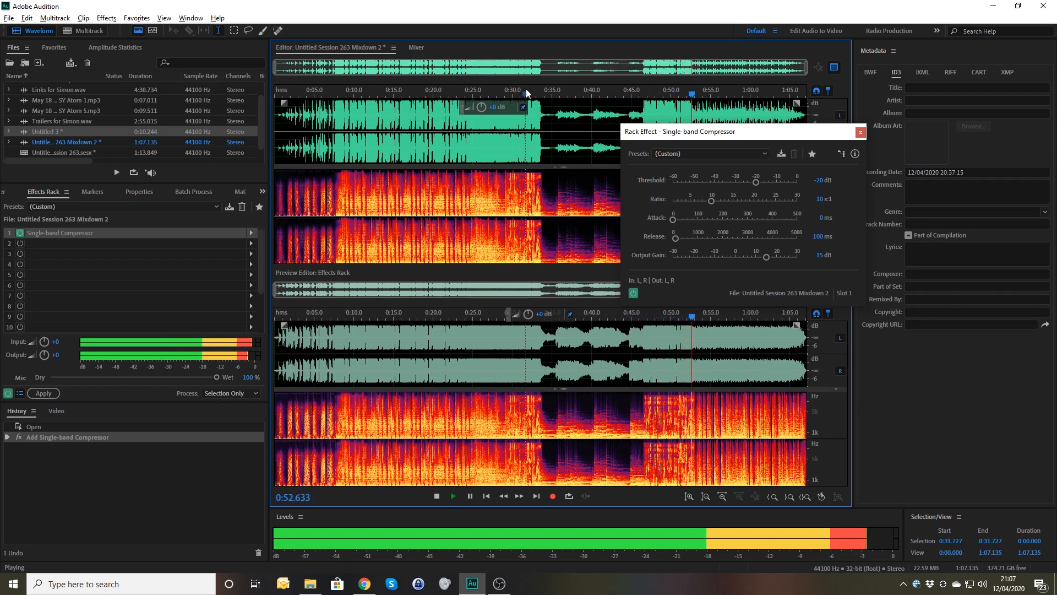
key(space)
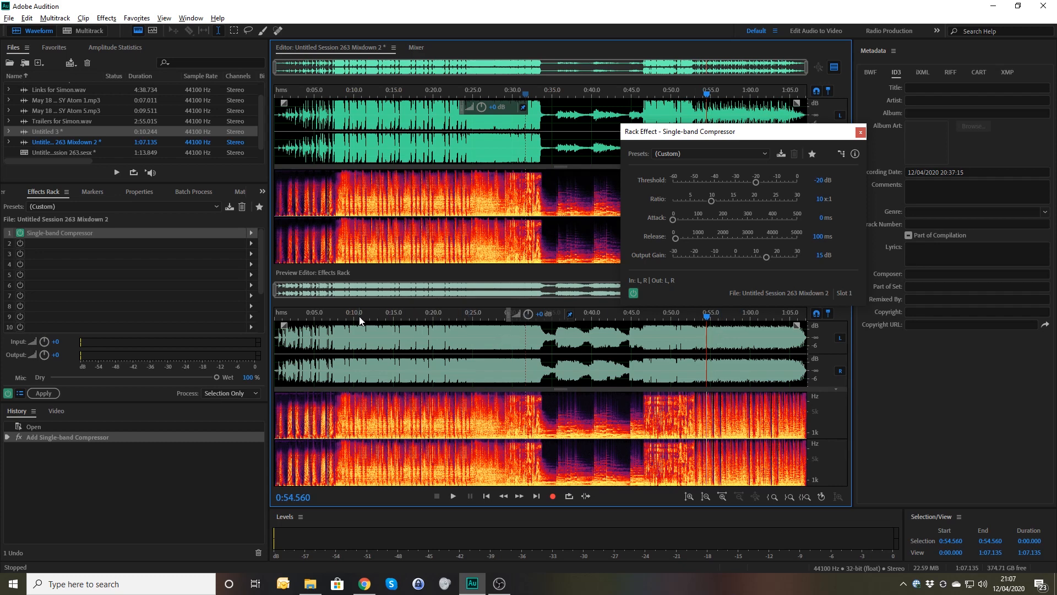
Play the compressed mixdown from 0:36.101, 0:23.743 and 0:51.306 to compare its quiet and loud sections
drag(360, 318, 560, 335)
key(space)
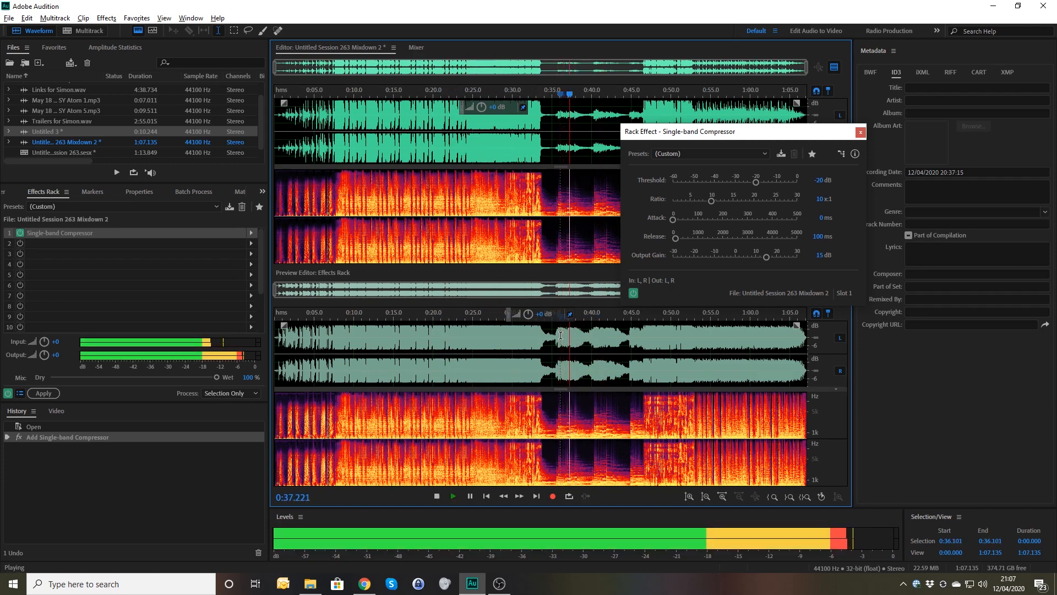
key(space)
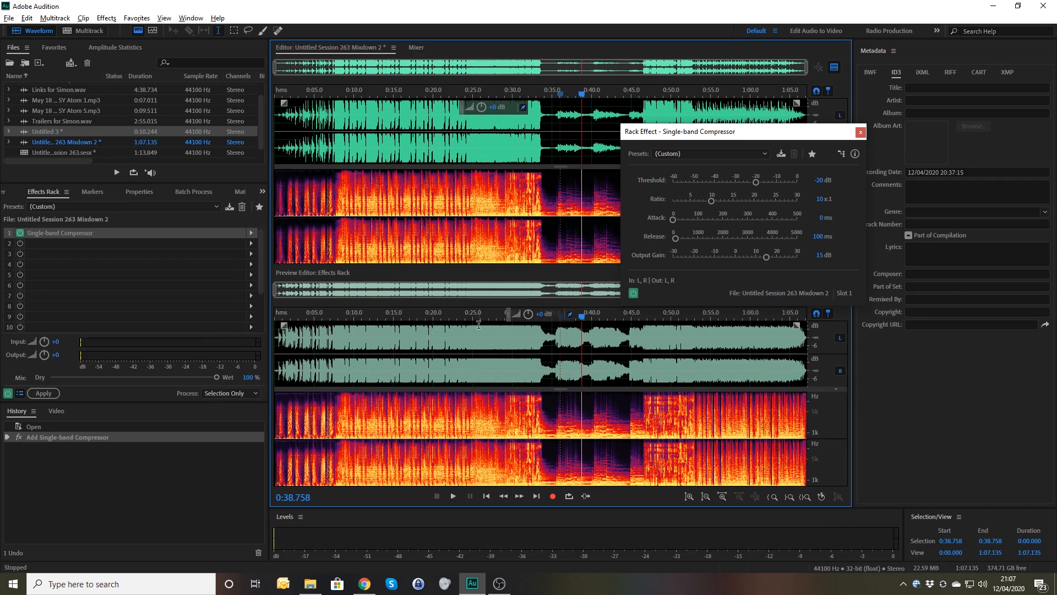
click(462, 316)
key(space)
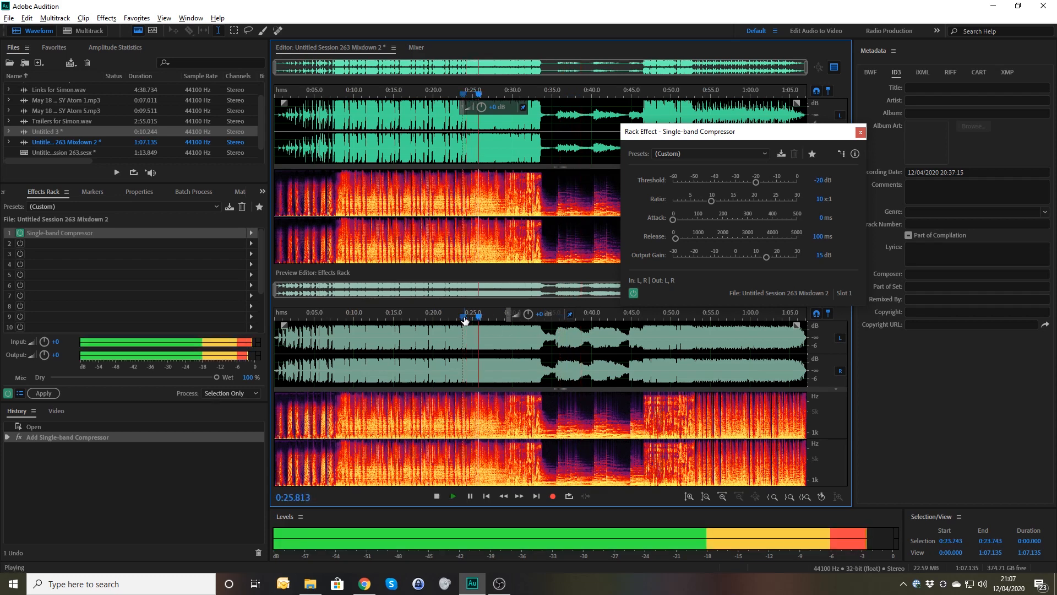
key(space)
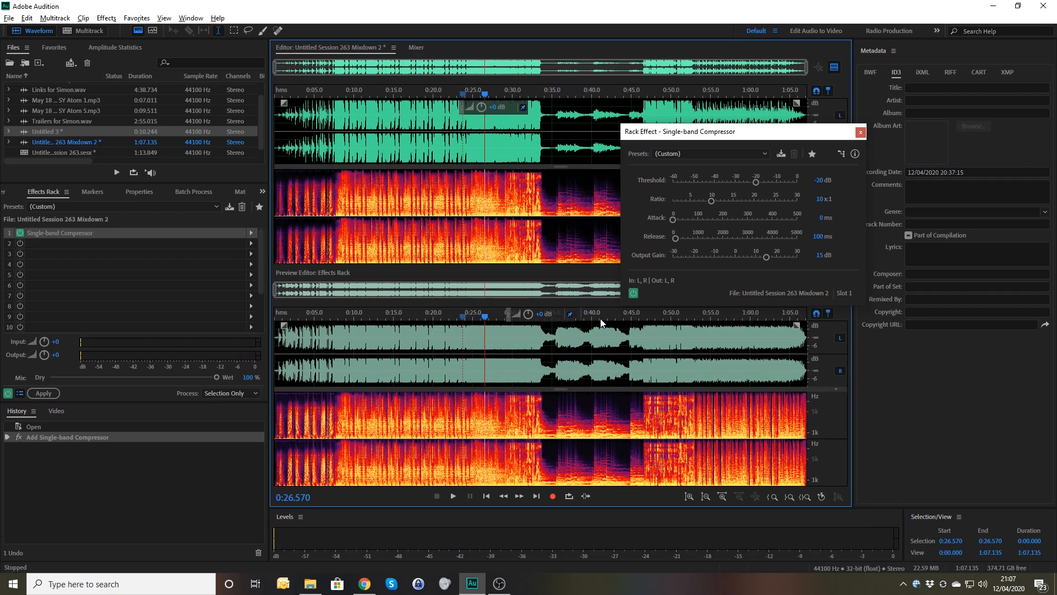
click(683, 316)
key(space)
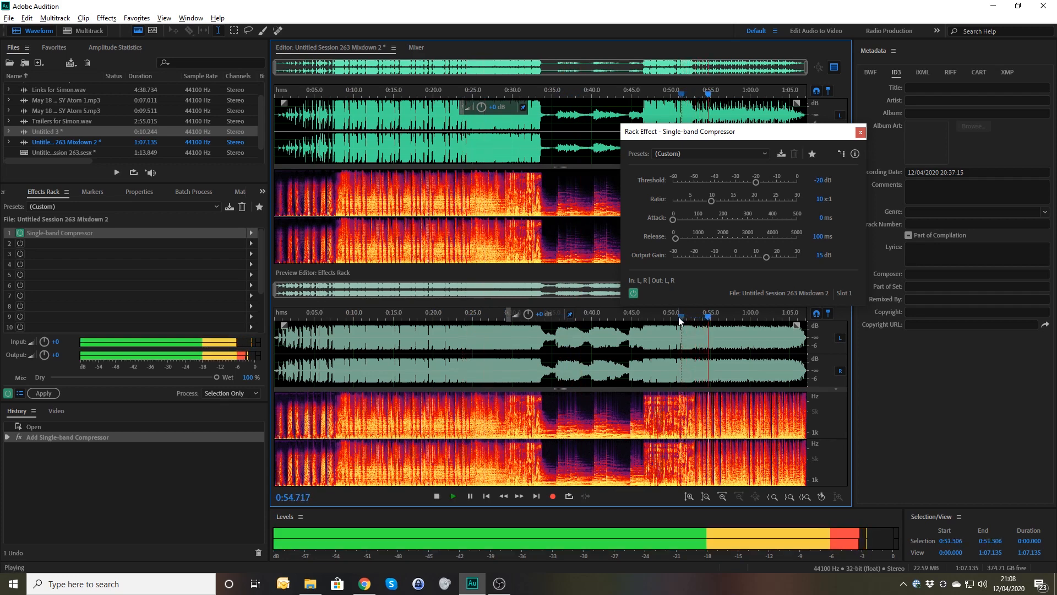
key(space)
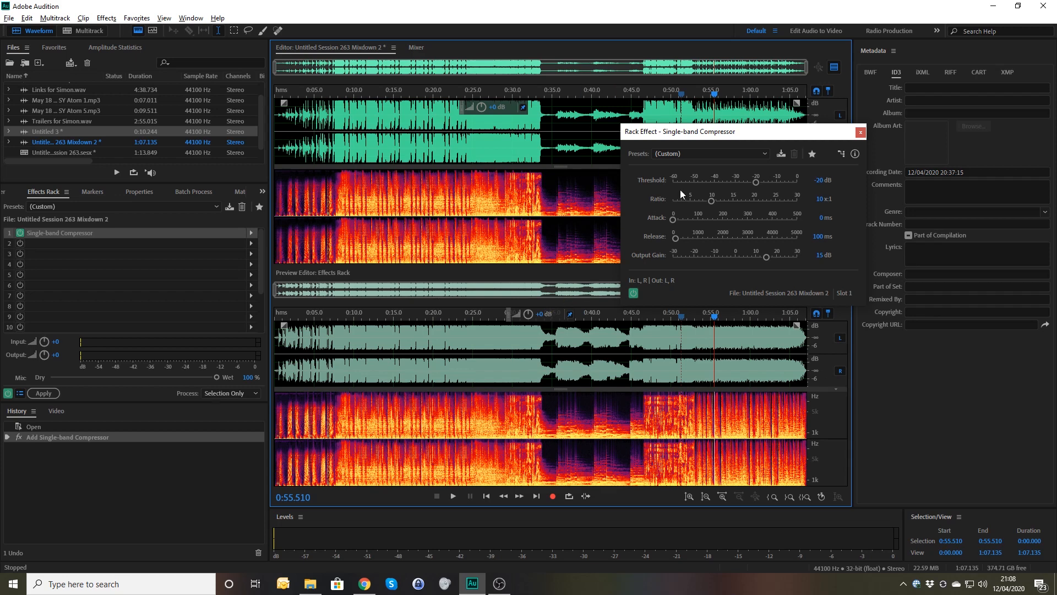
Move the compressor window clear of the original waveform and play the mixdown from 0:25.340 and 0:35.615
drag(701, 133, 821, 311)
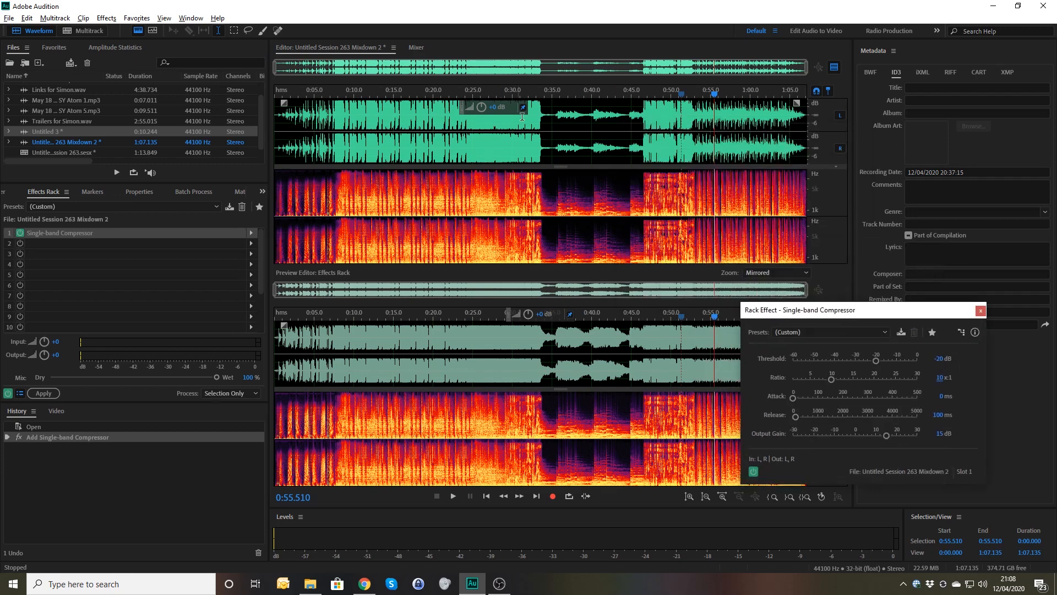
click(474, 91)
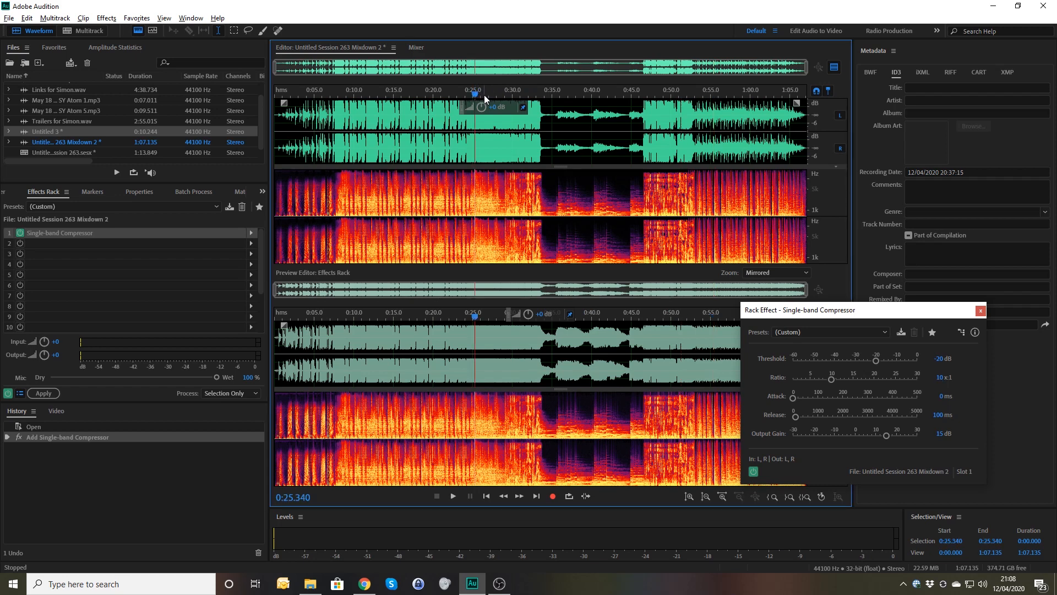
key(space)
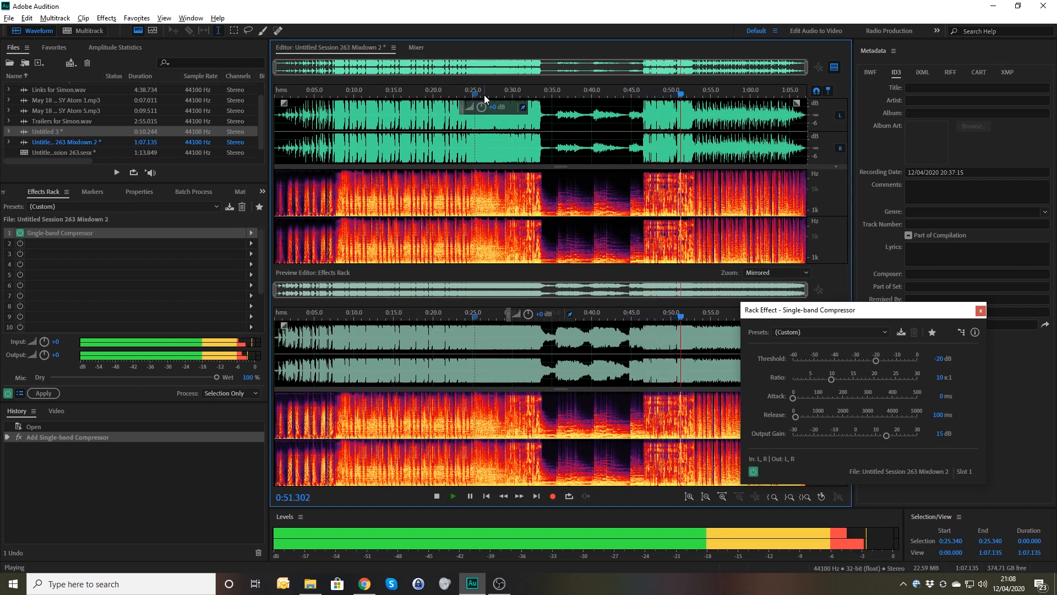
key(space)
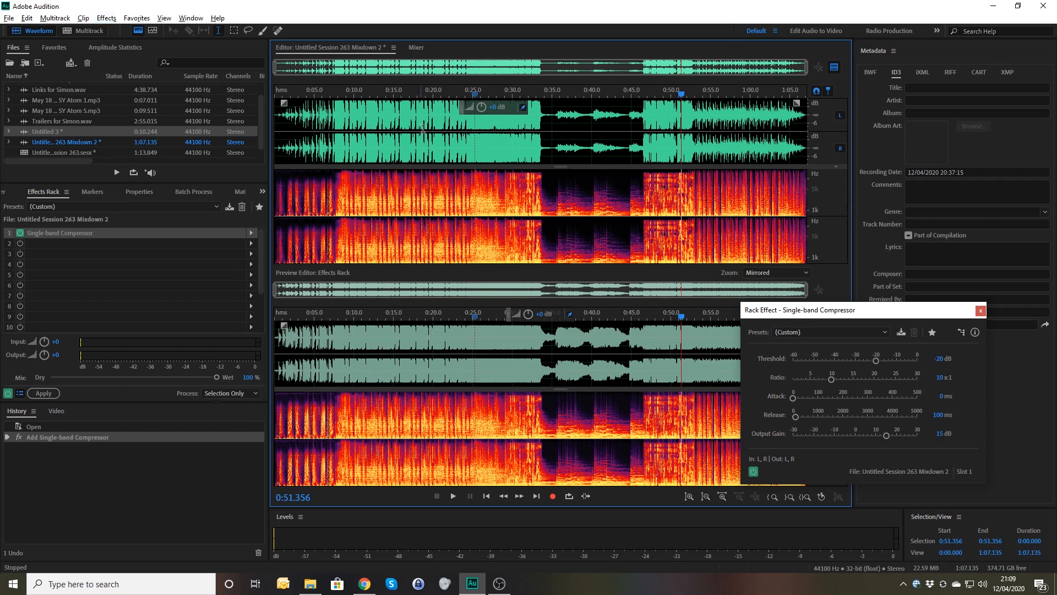
click(556, 95)
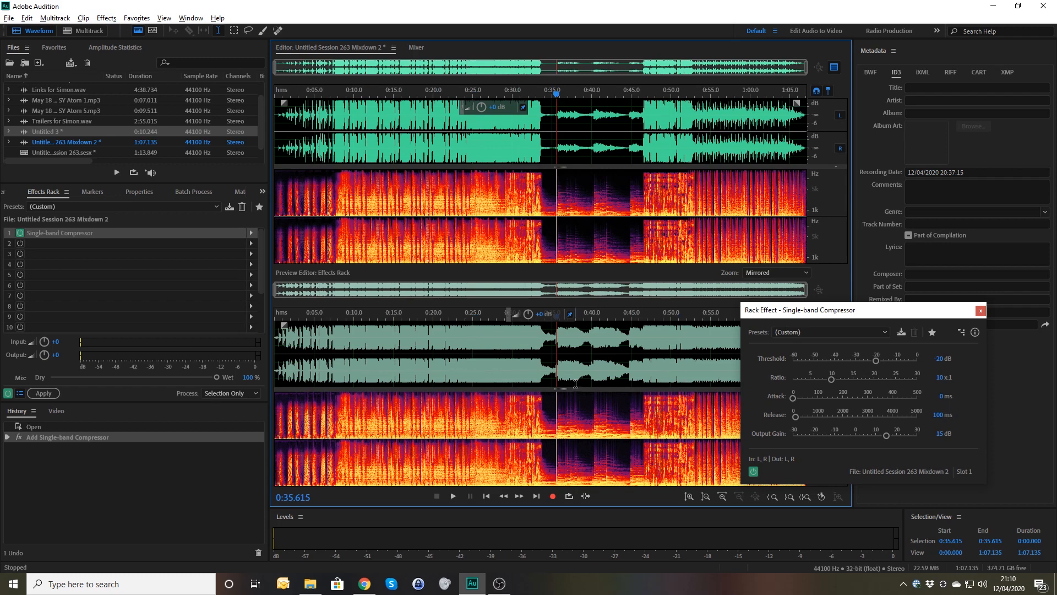
key(space)
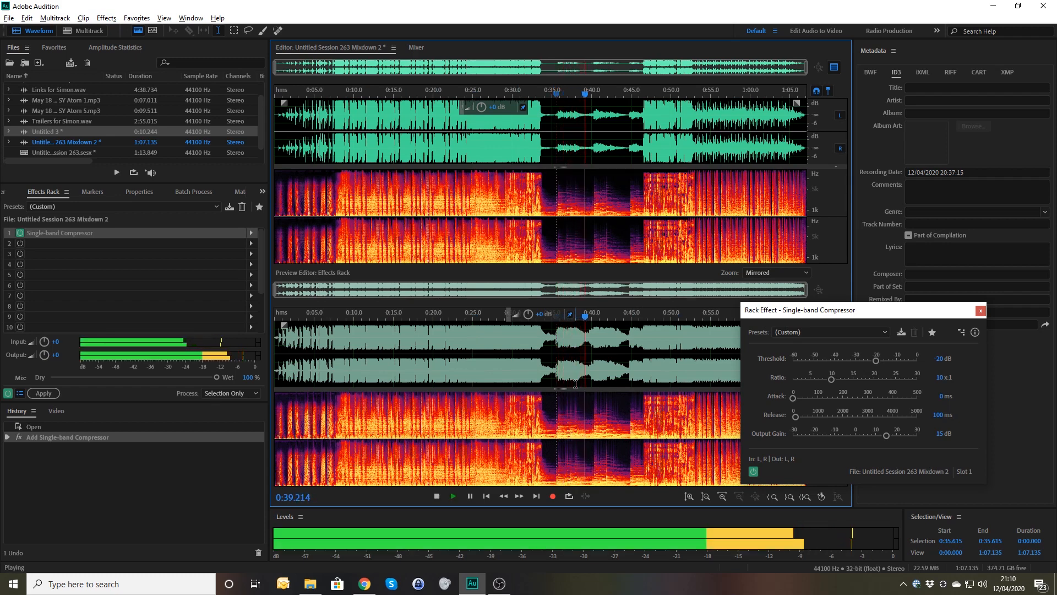
key(space)
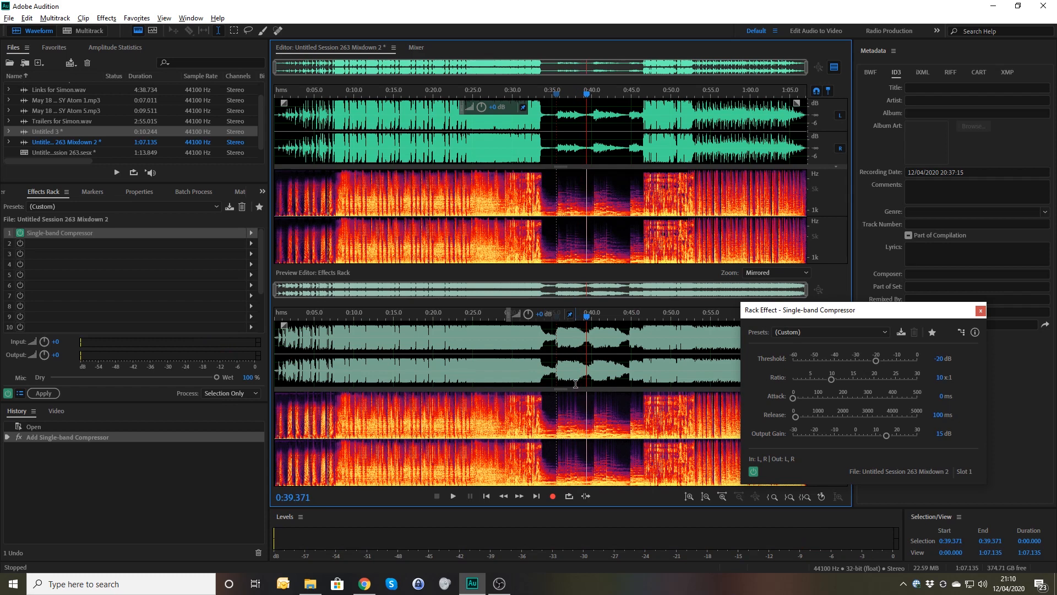
Set the compressor's release to 500 ms and its ratio to 30:1
click(938, 415)
text(400)
key(Return)
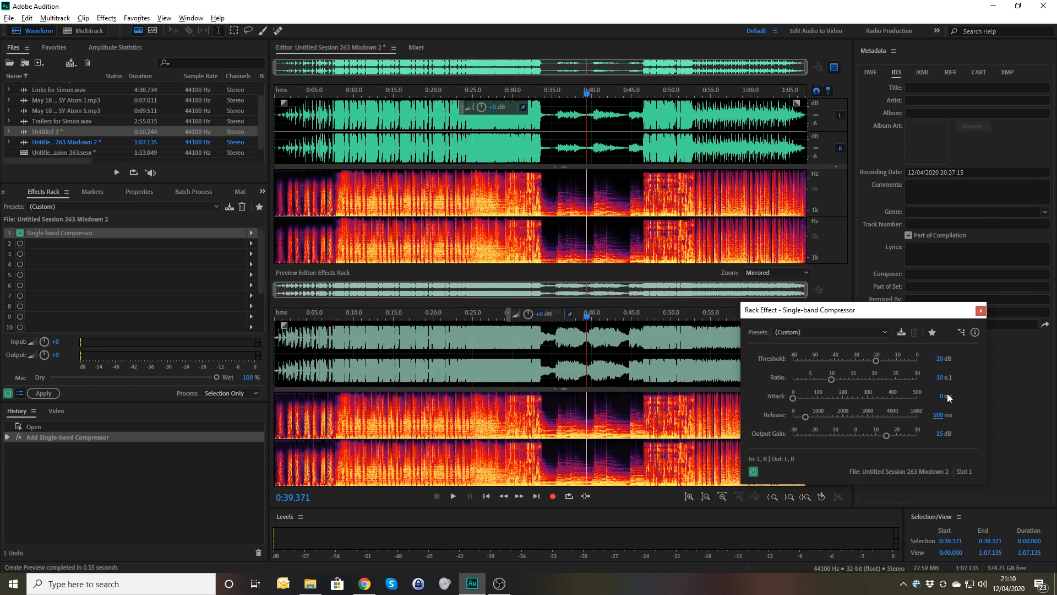
click(939, 378)
text(30)
key(Tab)
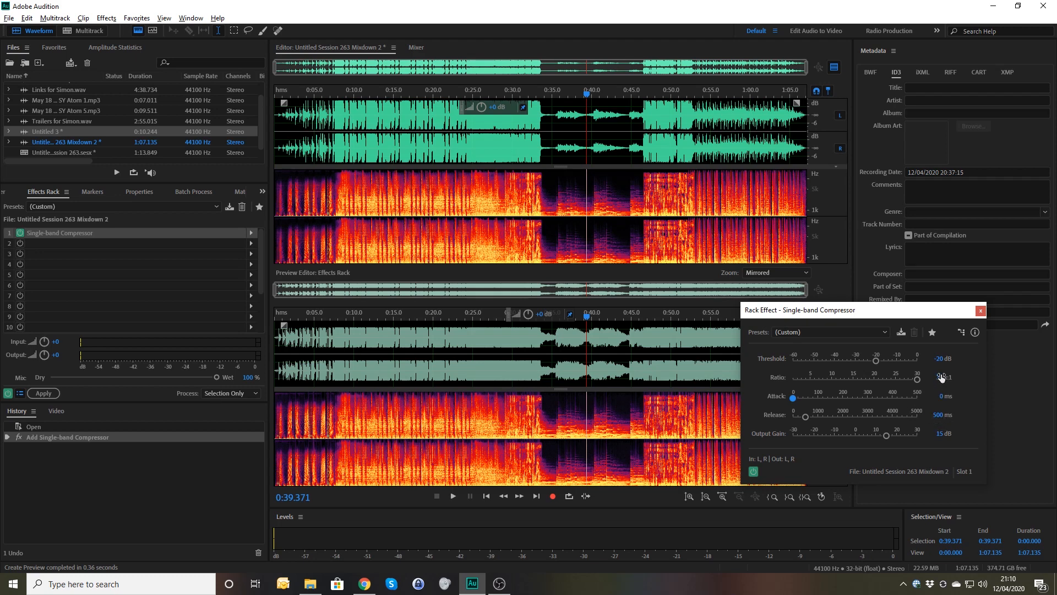
Set the compressor's ratio to 5:1 and its output gain to 0 dB
click(941, 359)
click(940, 379)
text(6)
key(BackSpace)
text(5)
key(Tab)
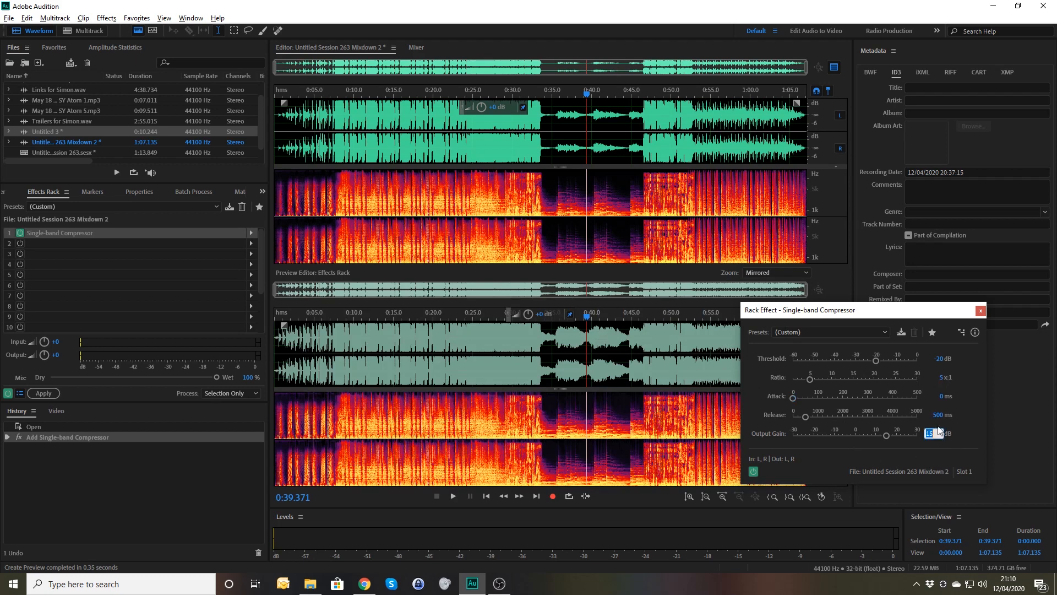
text(0)
key(Return)
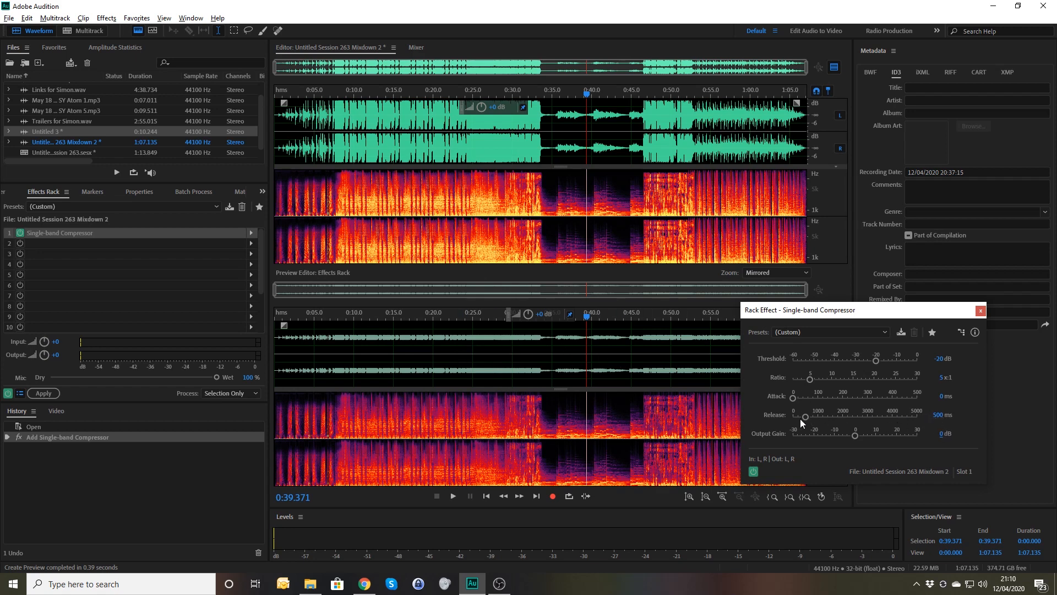
Raise the compressor's release to 5000 ms and play the mixdown from 0:25.896 and 0:27.875
drag(805, 418, 876, 425)
click(481, 315)
key(space)
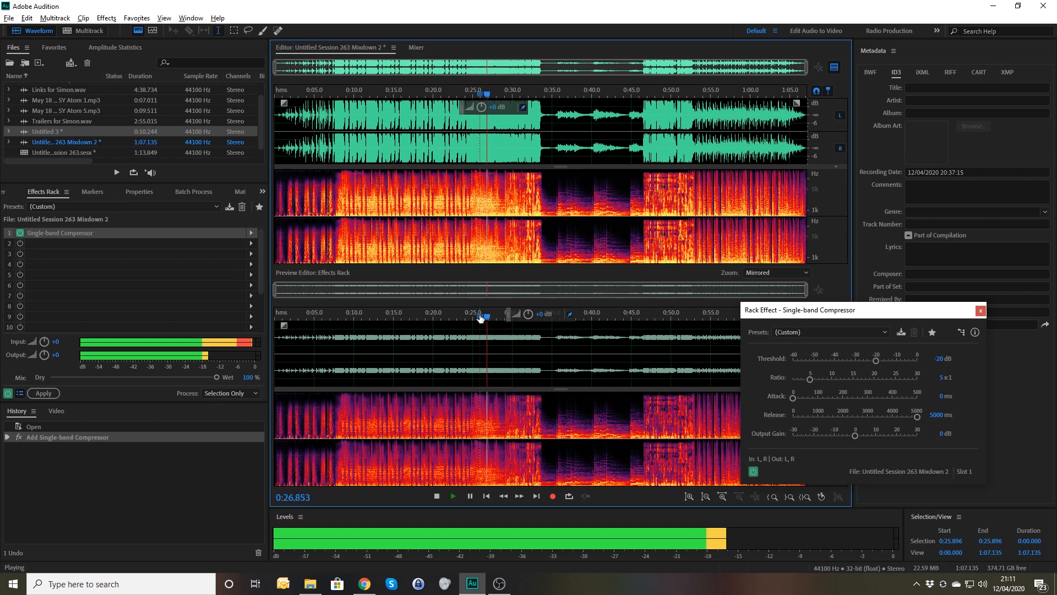
key(space)
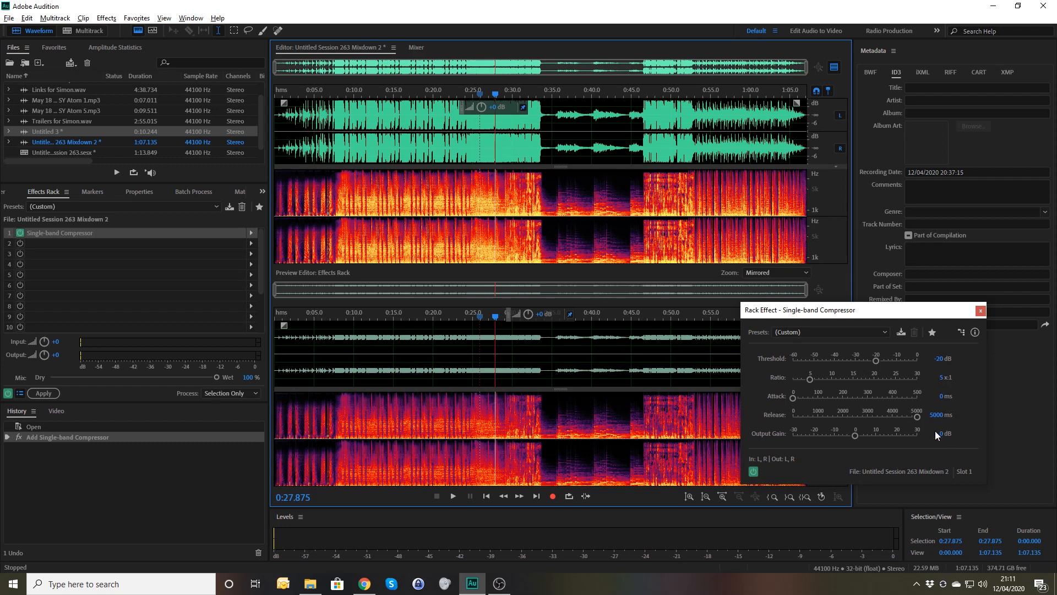
key(space)
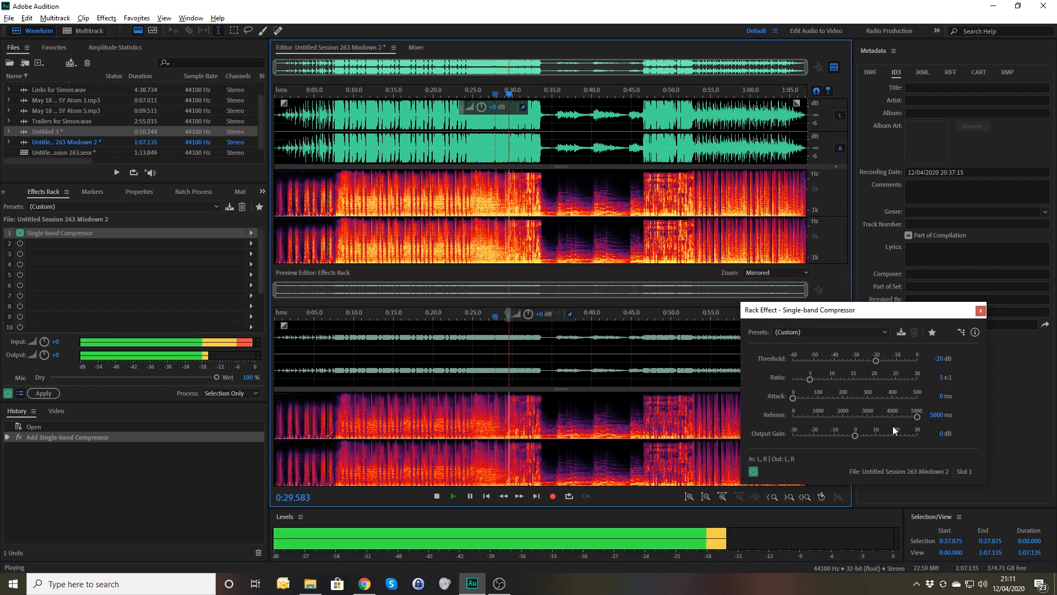
key(space)
Set the compressor's output gain to 15 dB
click(942, 434)
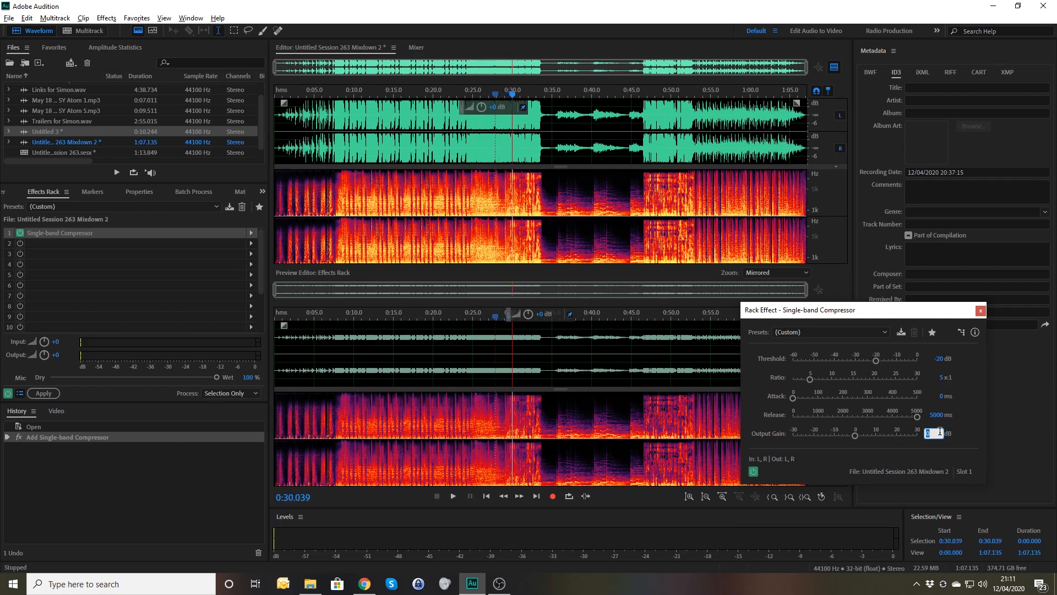
text(15)
key(Return)
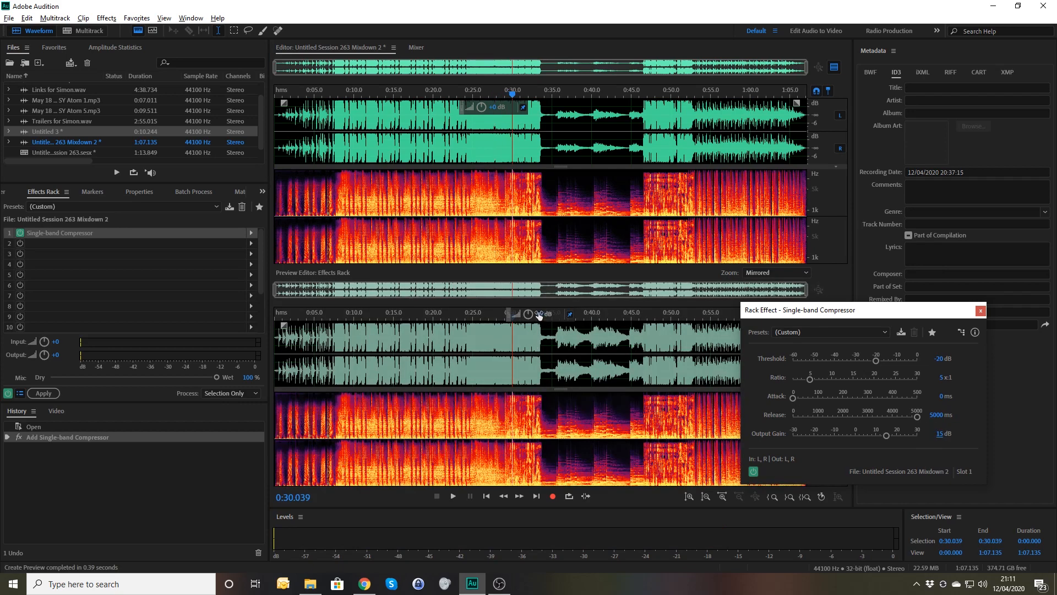
Play the mixdown's loud section from 0:22.771, and its quiet passage from 0:36.865, with the compressor active
click(455, 313)
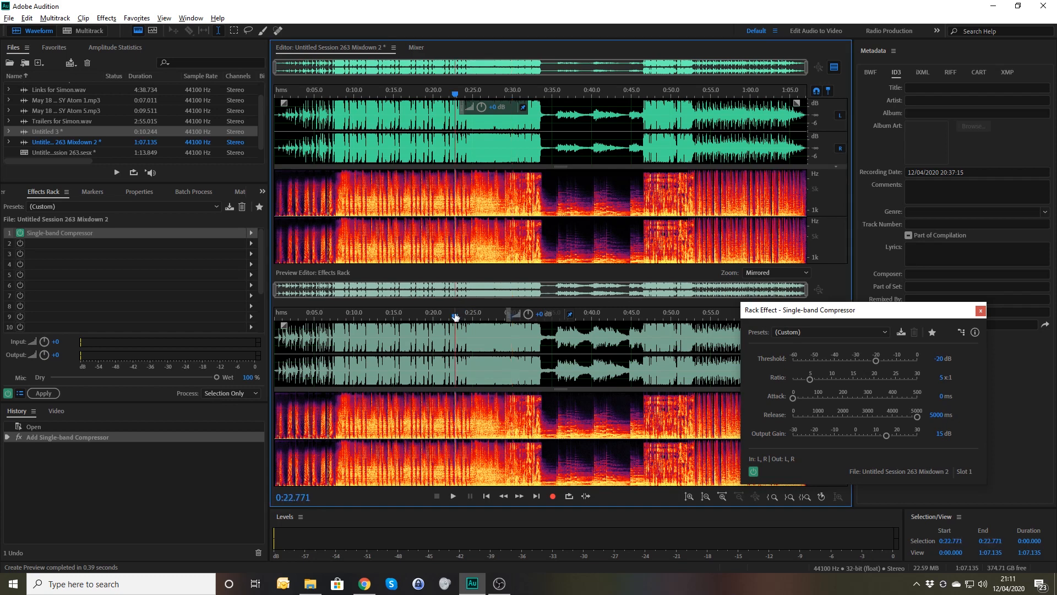
key(space)
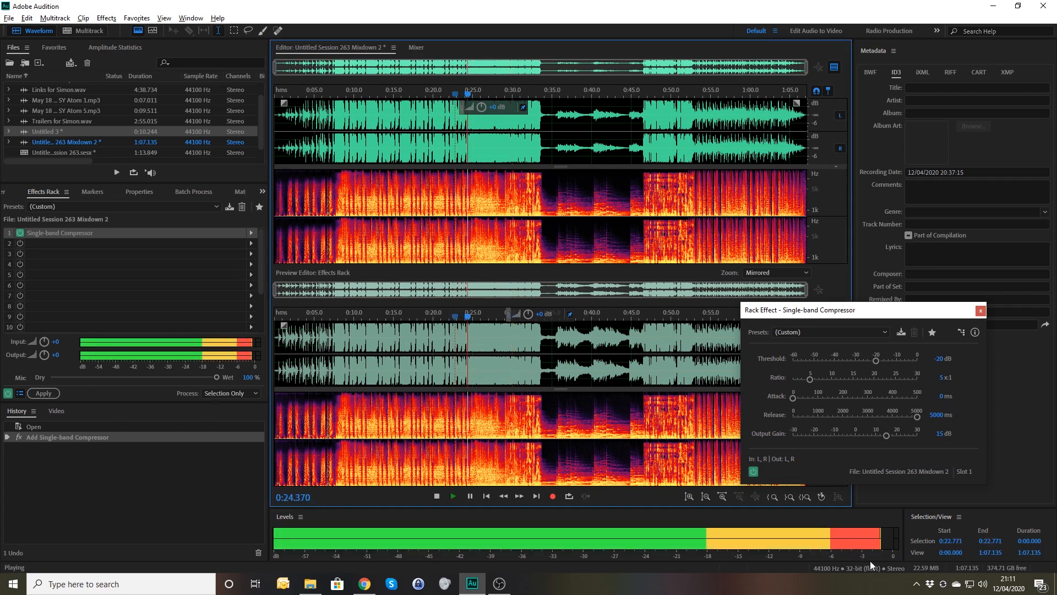
key(space)
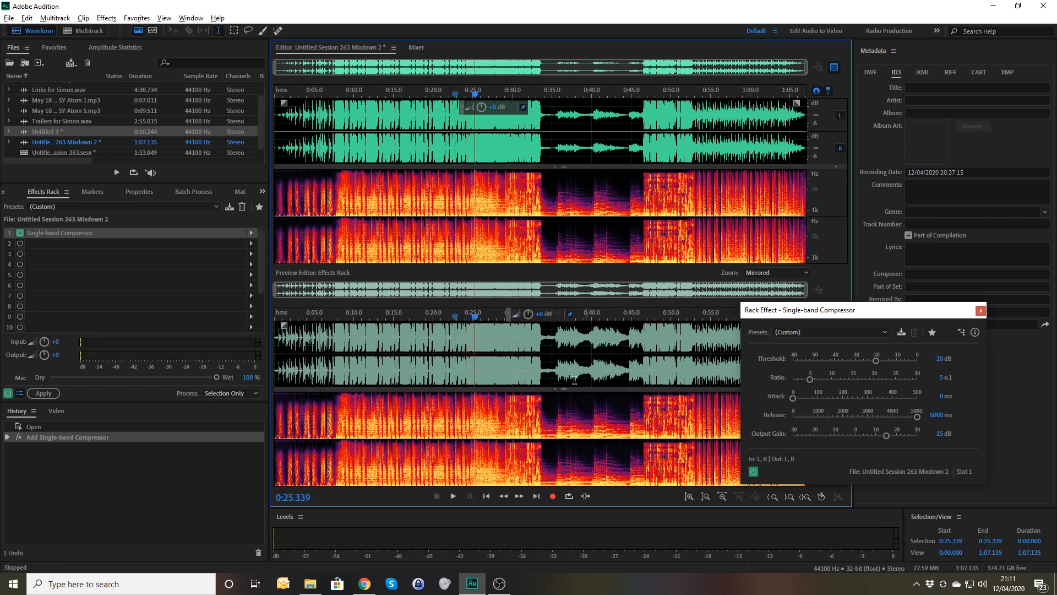
click(567, 344)
key(space)
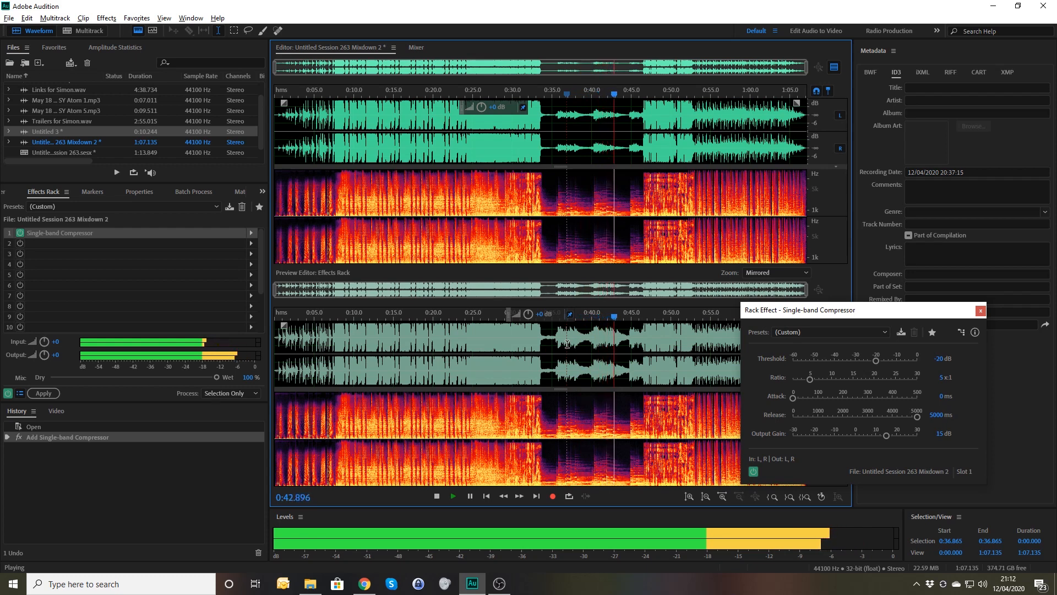
key(space)
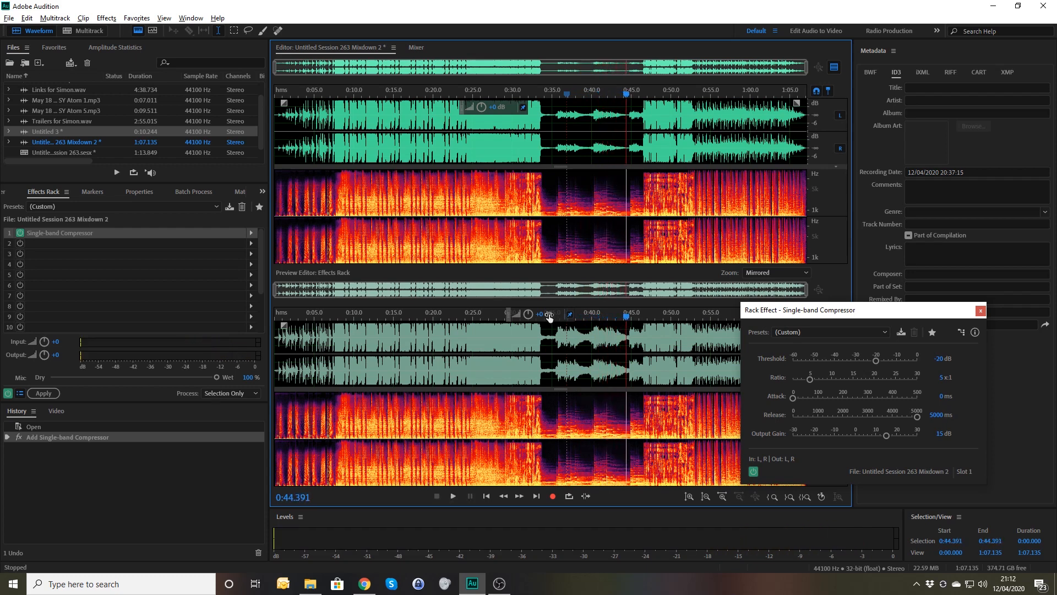
Play the mixdown from 0:33.602, through the quiet passage and into the louder section past 0:55
click(541, 94)
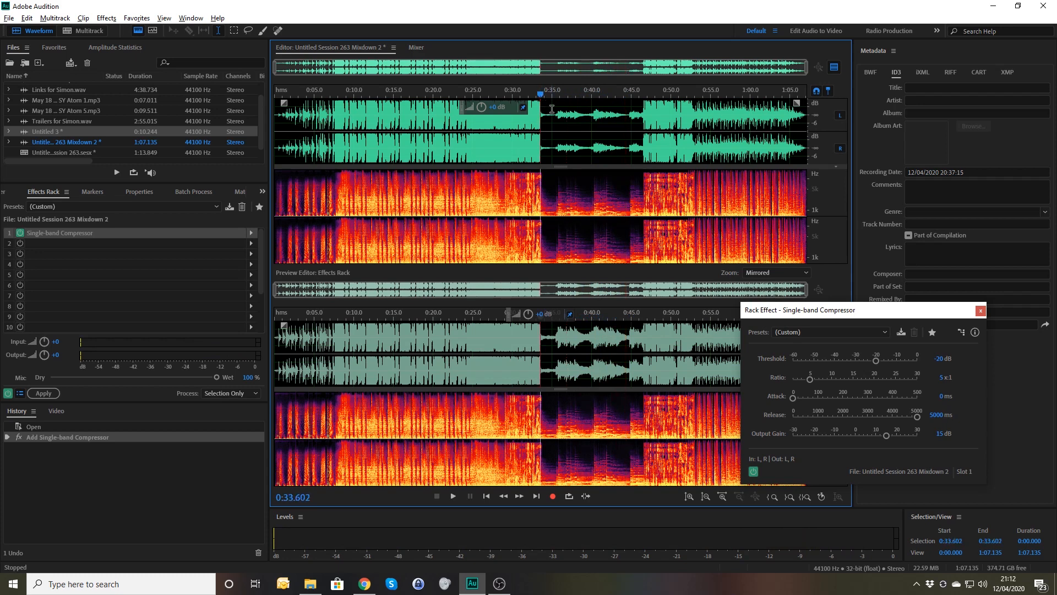
key(space)
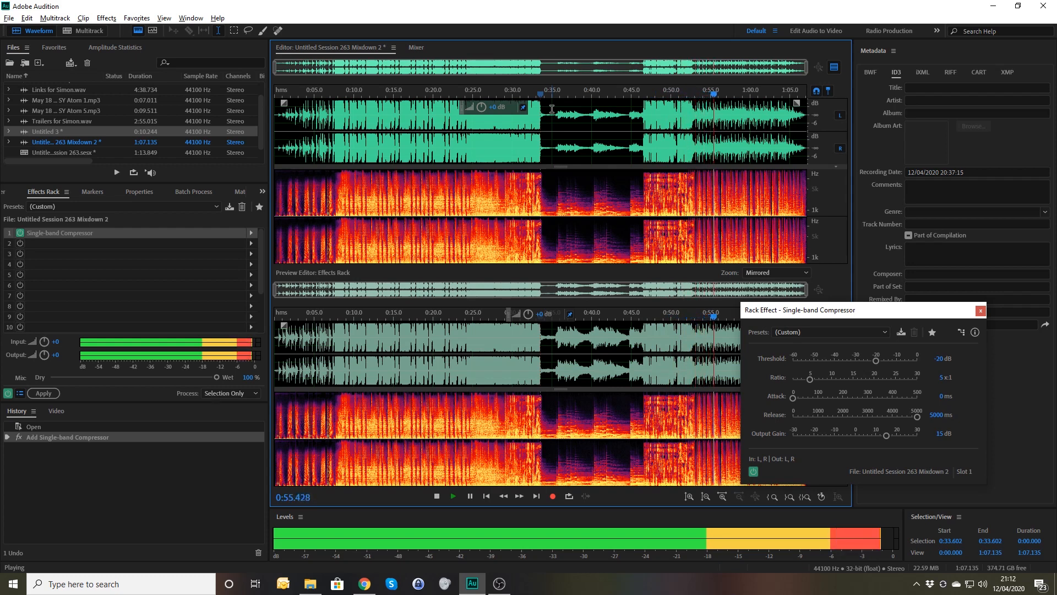
key(space)
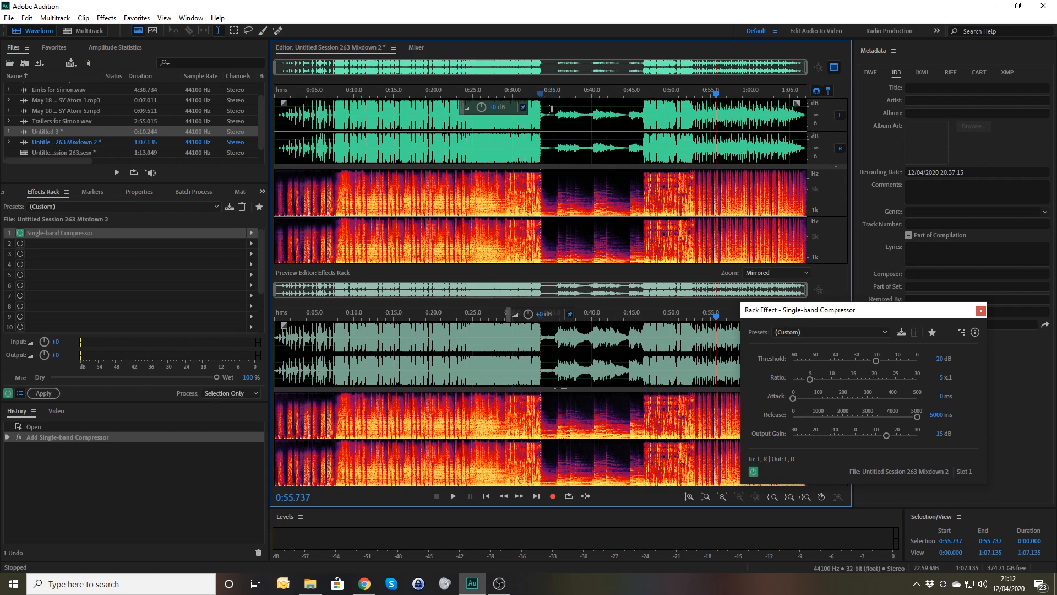
Set the compressor's ratio to 30:1 and its release to 100 ms
click(941, 377)
text(30)
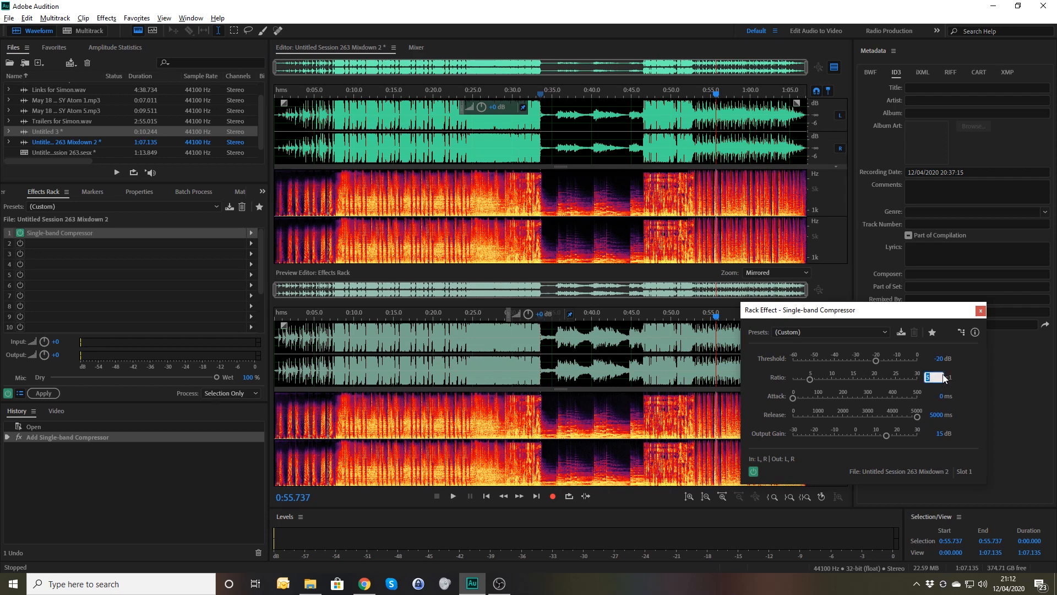
click(944, 415)
text(100)
key(Return)
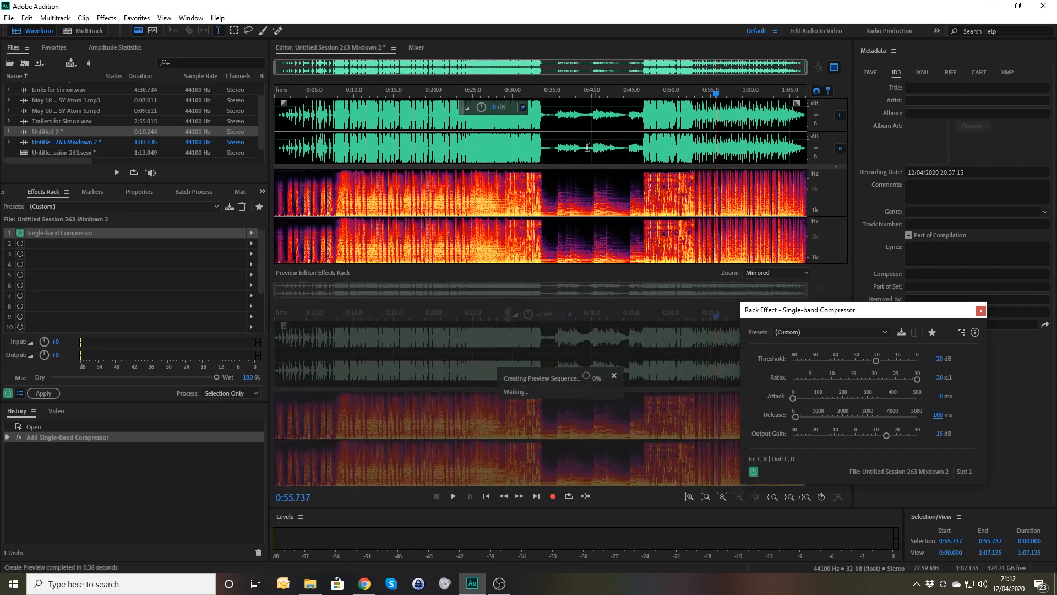
Play the quiet passage from 0:35.000 to hear the 30:1 ratio with the 100 ms release
click(551, 153)
key(space)
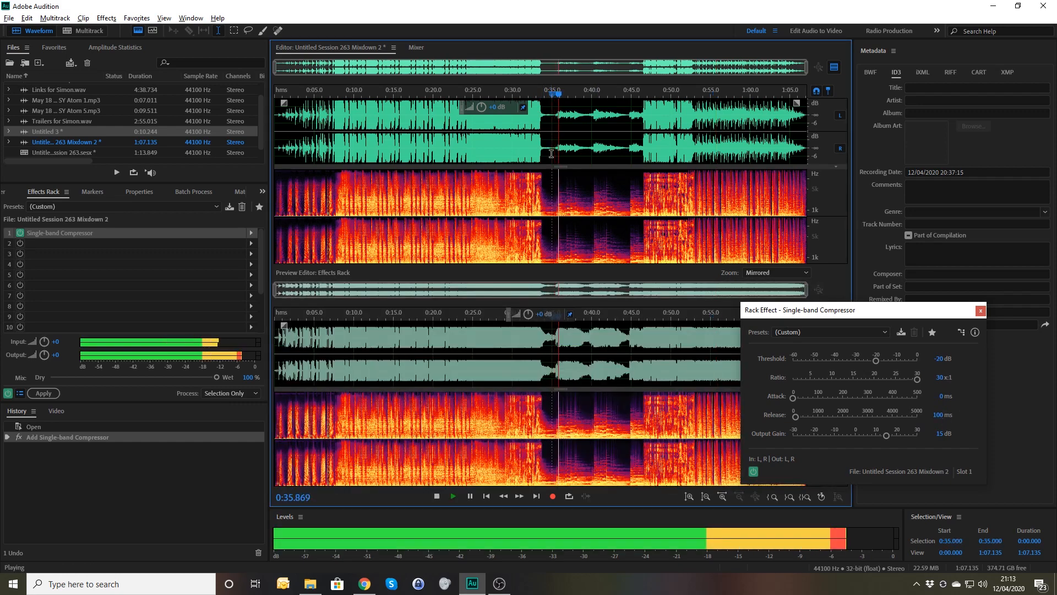
key(space)
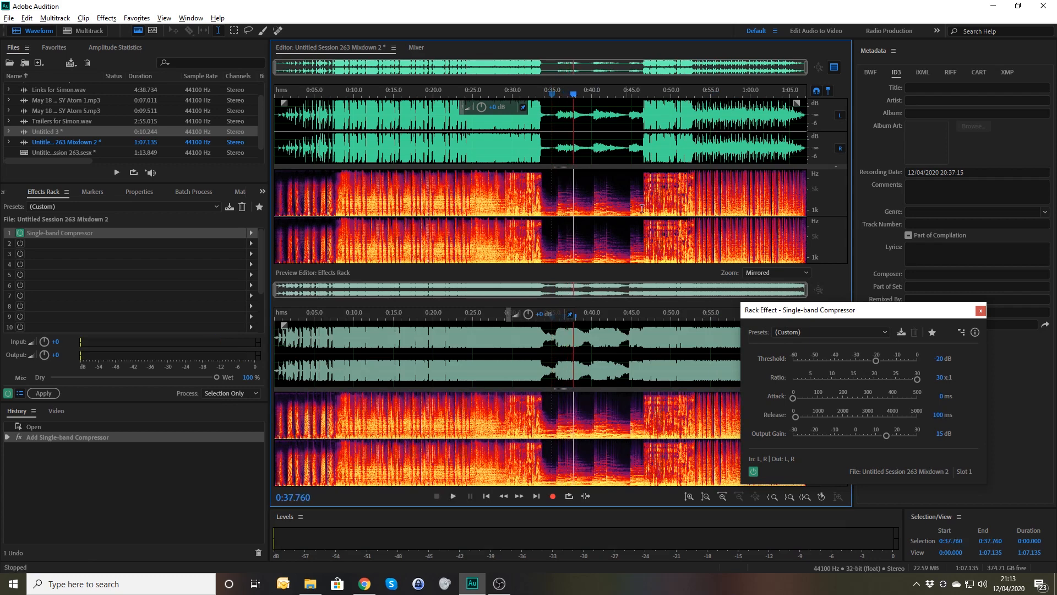
Set the compressor's ratio to 5:1 and its release to 5000 ms
click(941, 378)
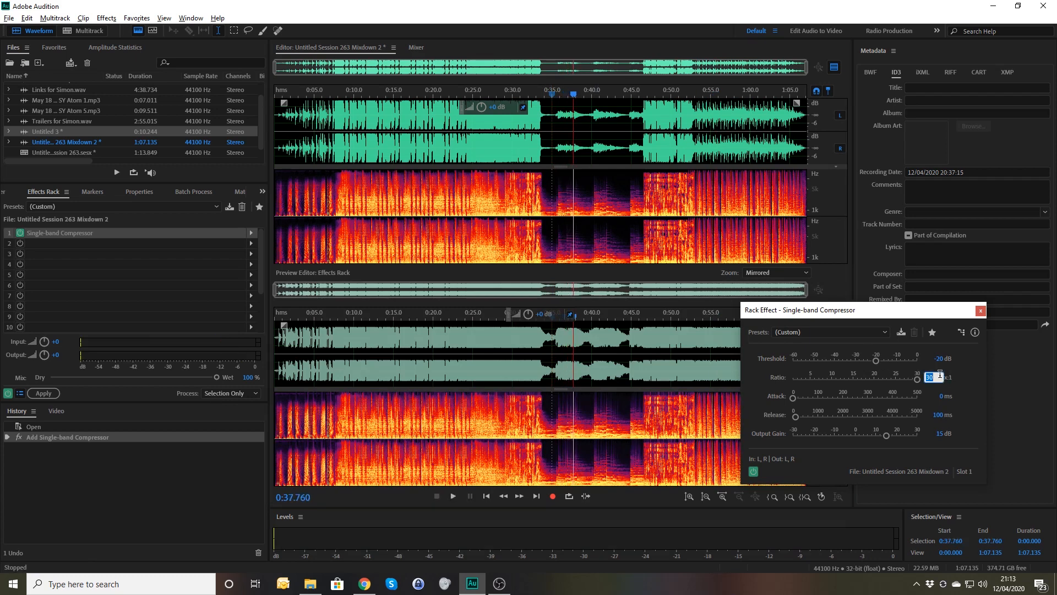
text(5)
key(Tab)
key(Tab)
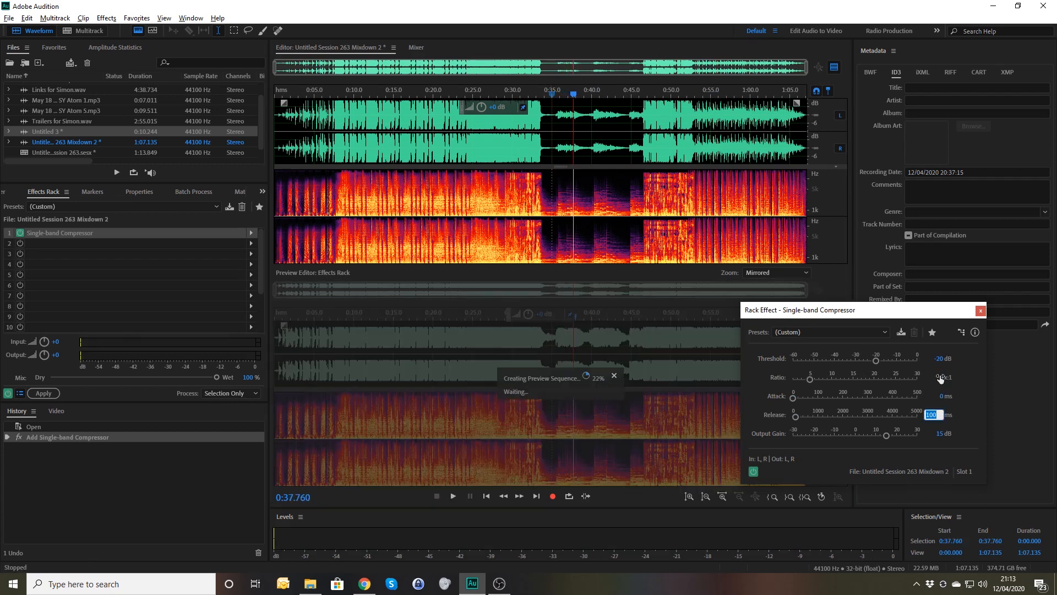
text(5000)
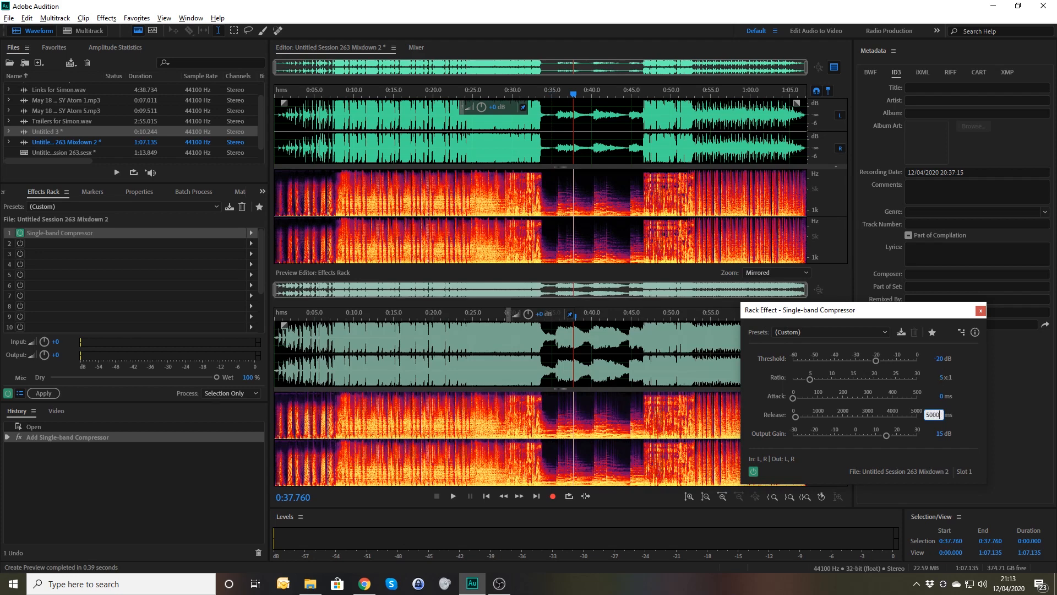
key(Tab)
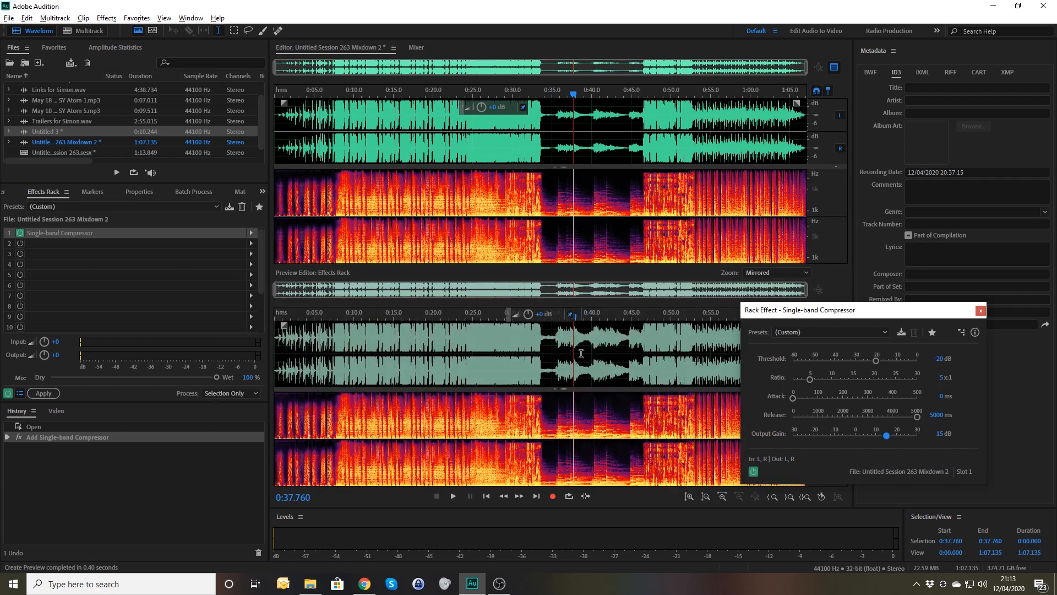
Play the quiet passage from 0:35.000 to hear the 5:1 ratio with the 5000 ms release
click(552, 341)
key(space)
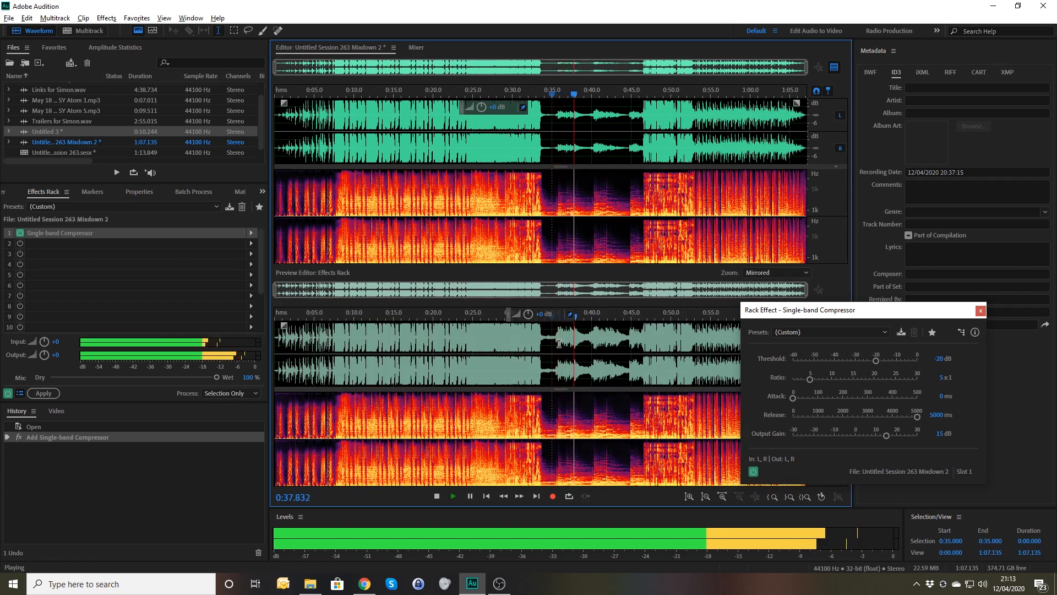
key(space)
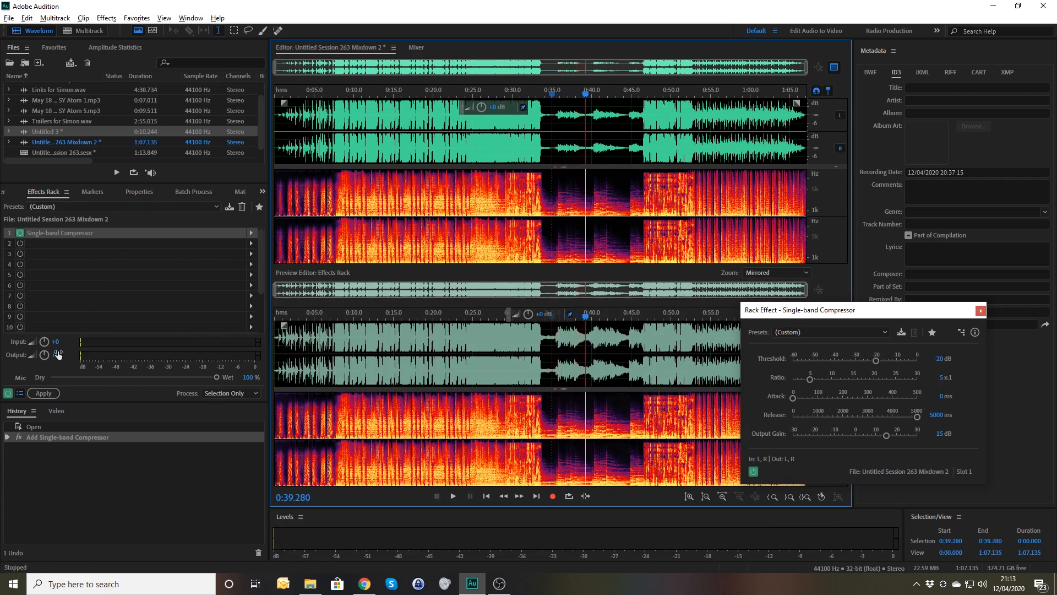
Play the mixdown from 0:34.505 with the effects rack bypassed, switch the rack back on during playback, and stop
click(548, 146)
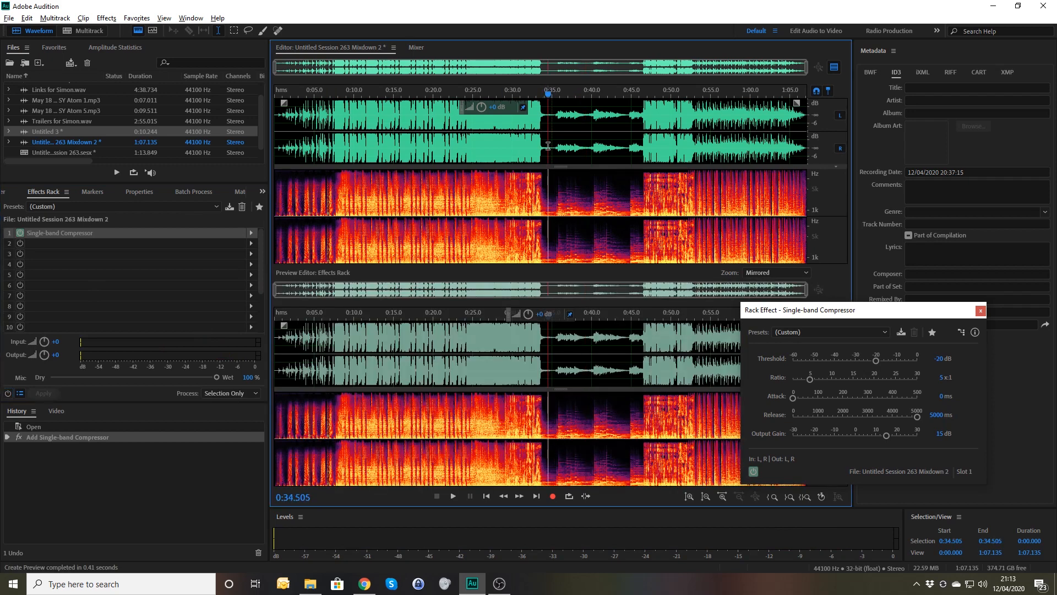
key(space)
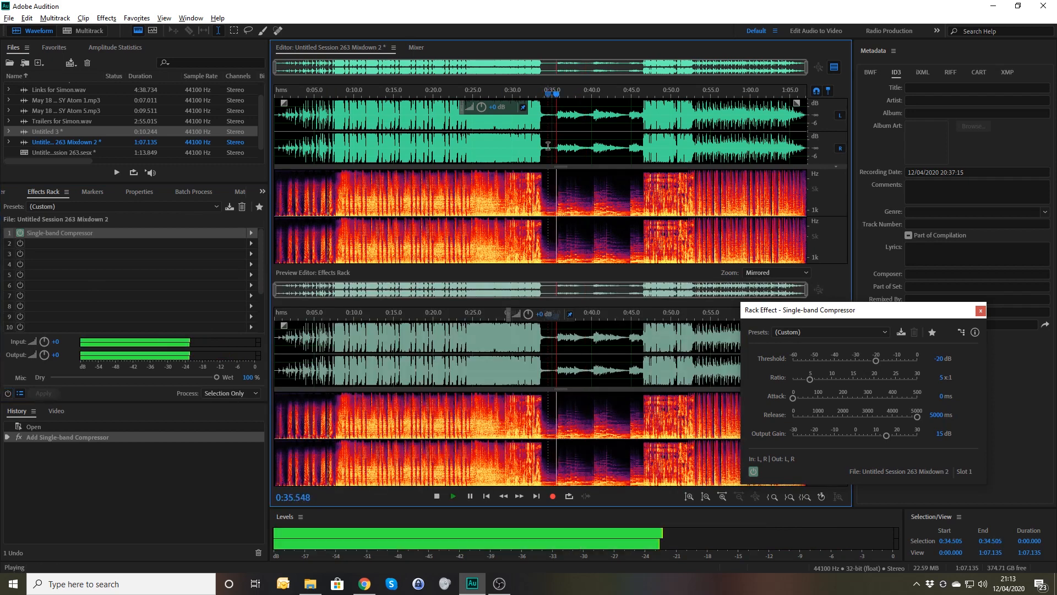
click(8, 393)
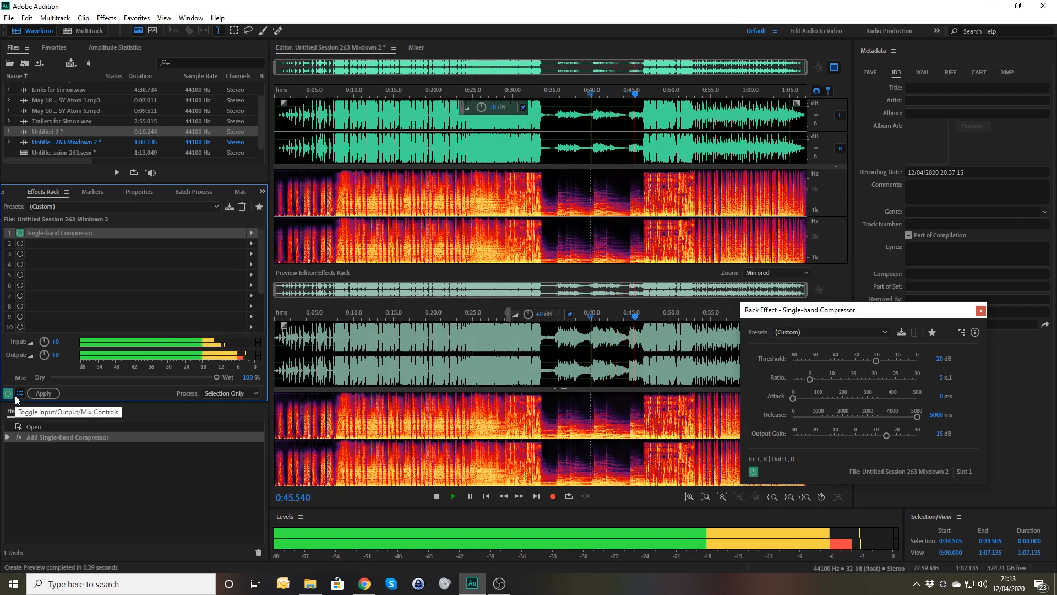
key(space)
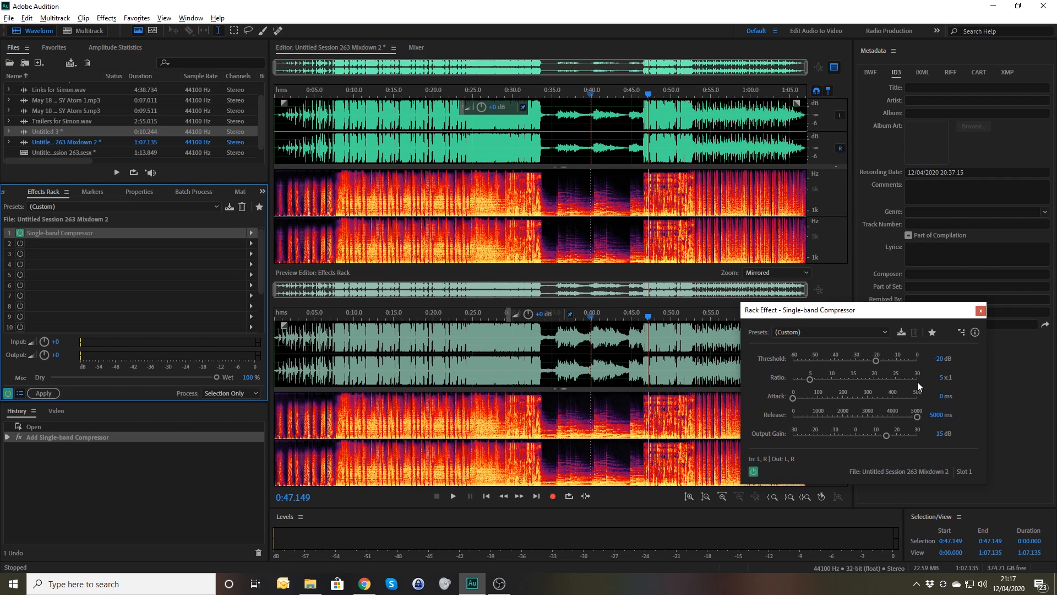
Open the voice recording Untitled 3 and play its beginning with the effects rack active
double_click(49, 131)
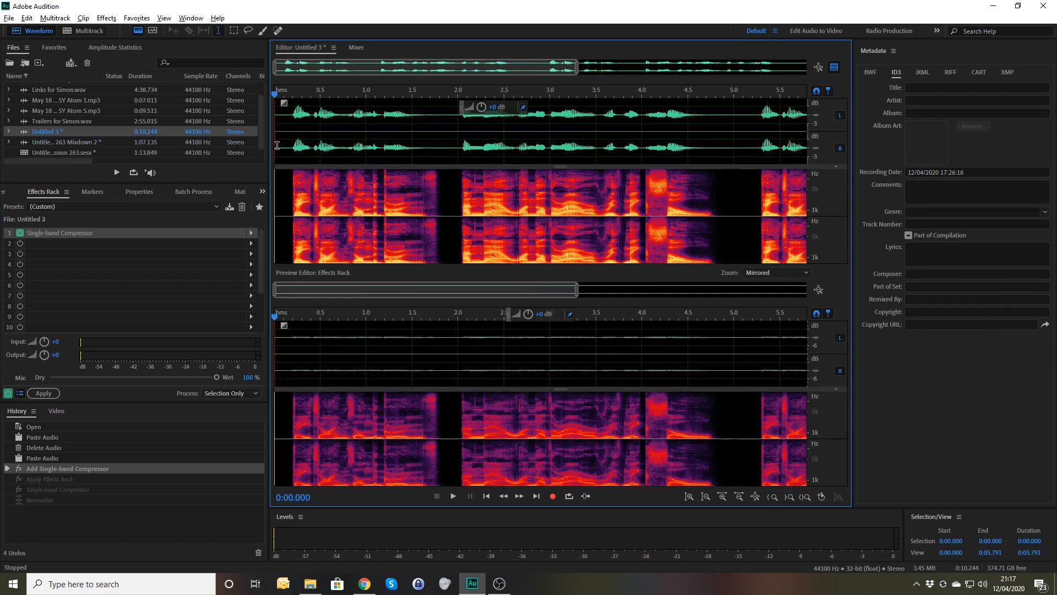
key(space)
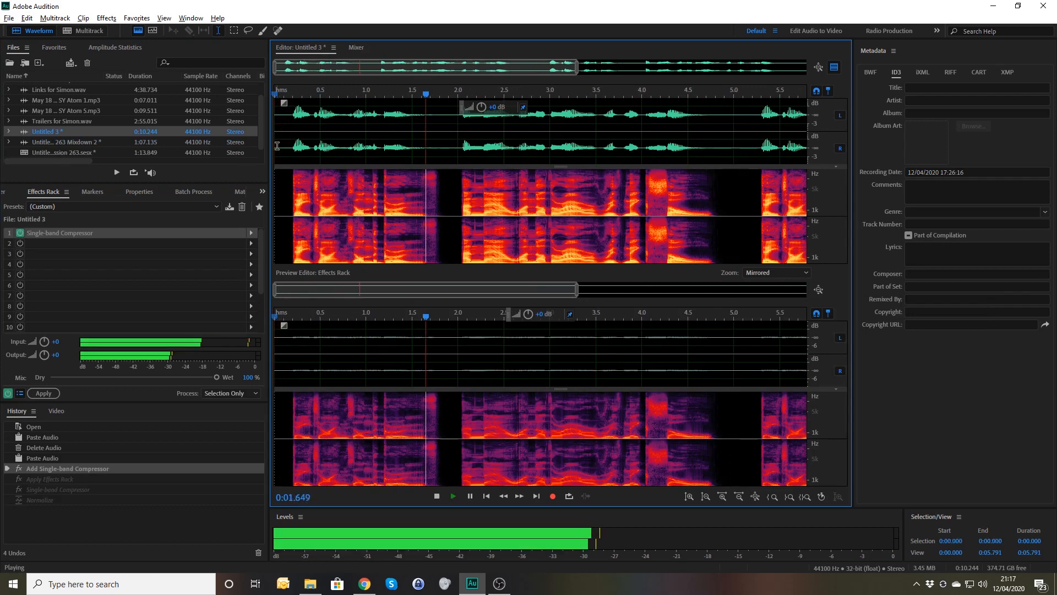
key(space)
Bypass the effects rack for Untitled 3 and play the unprocessed voice from 0:00.113 to about 0:05
click(8, 393)
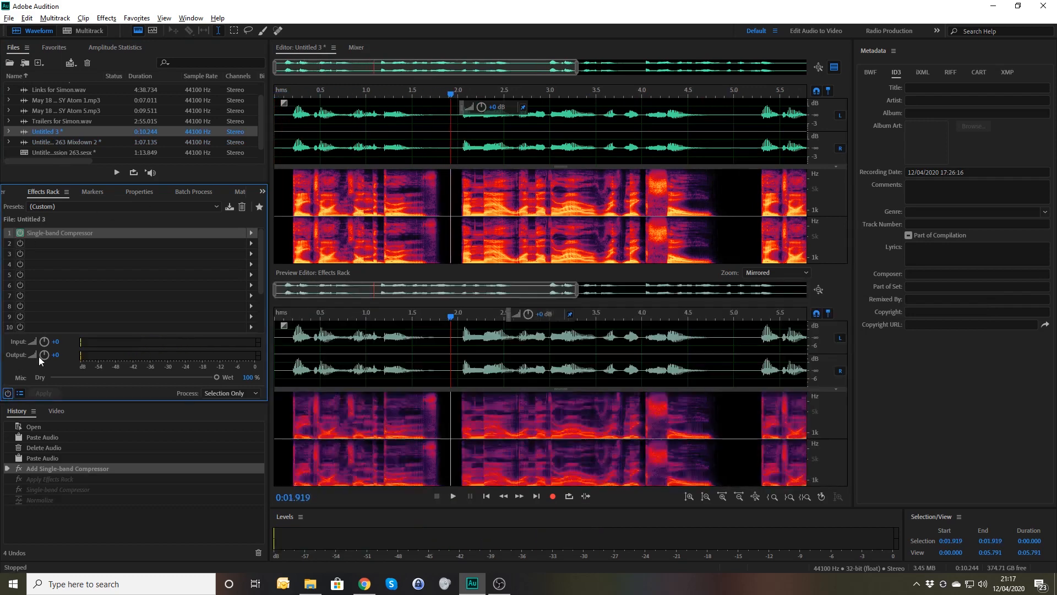
click(284, 154)
key(space)
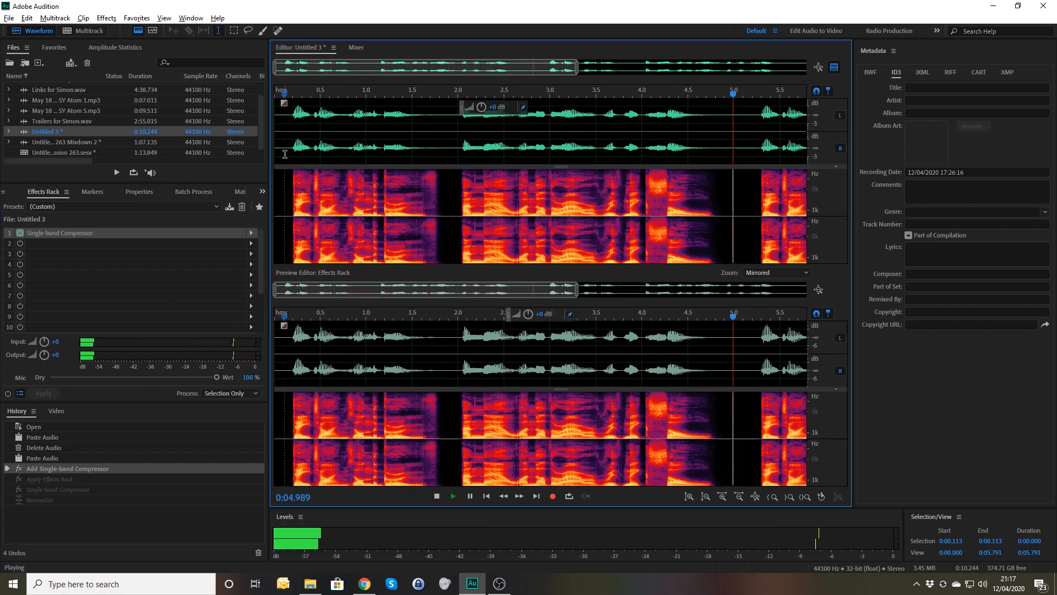
key(space)
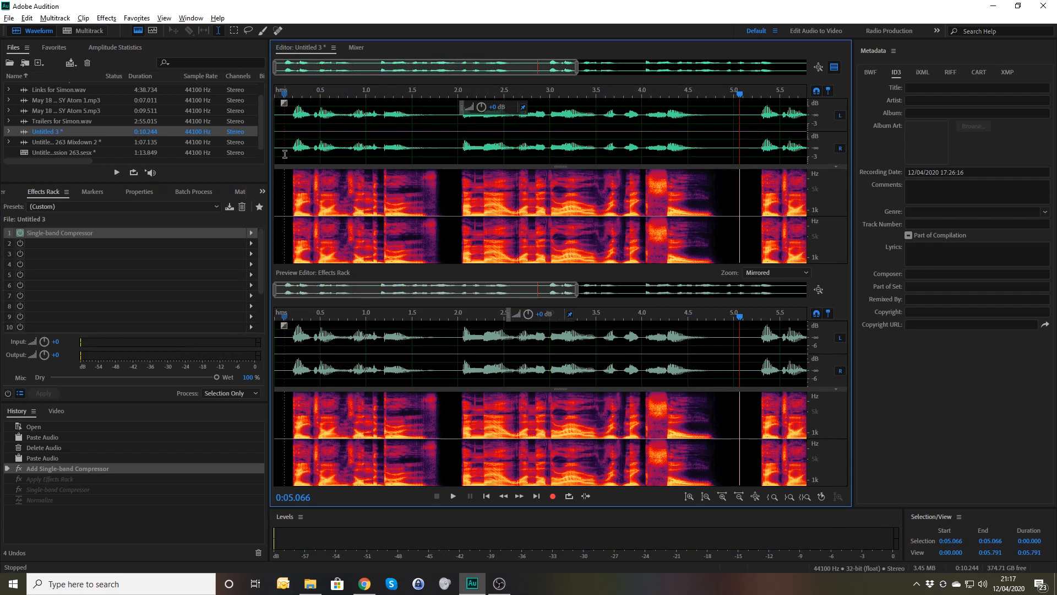